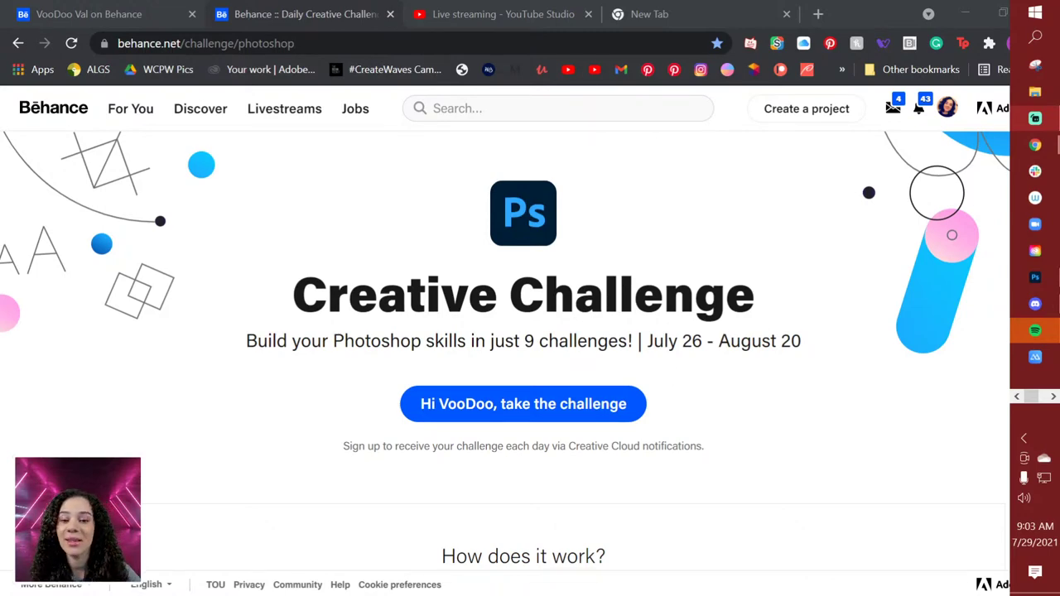
Scroll down the Behance challenge page to read how the challenge works
{"action": "scroll", "coordinate": [502, 403], "scroll_direction": "down", "scroll_amount": 4}
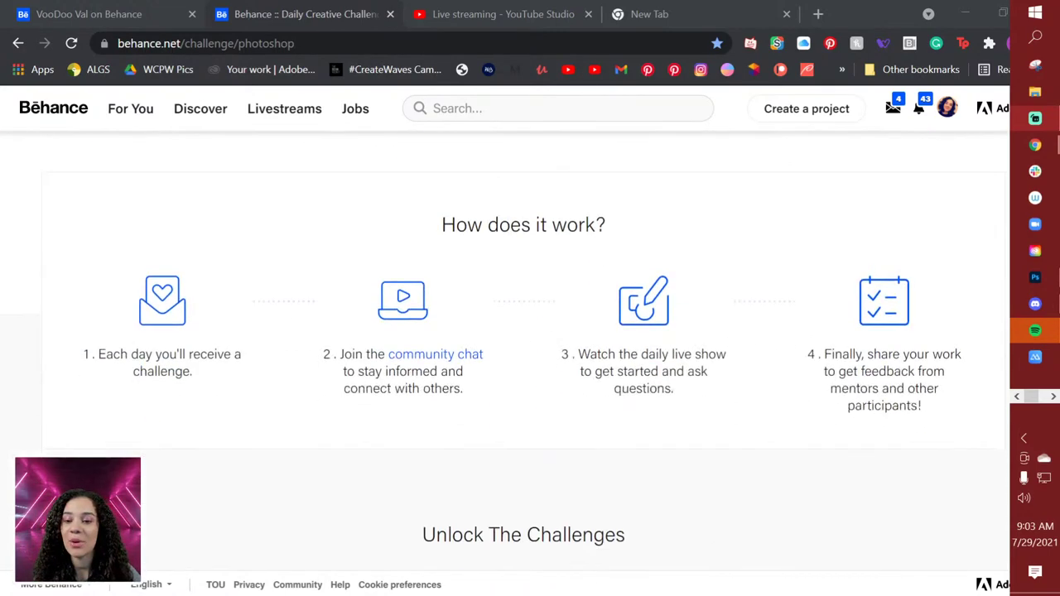
{"action": "scroll", "coordinate": [279, 392], "scroll_direction": "down", "scroll_amount": 6}
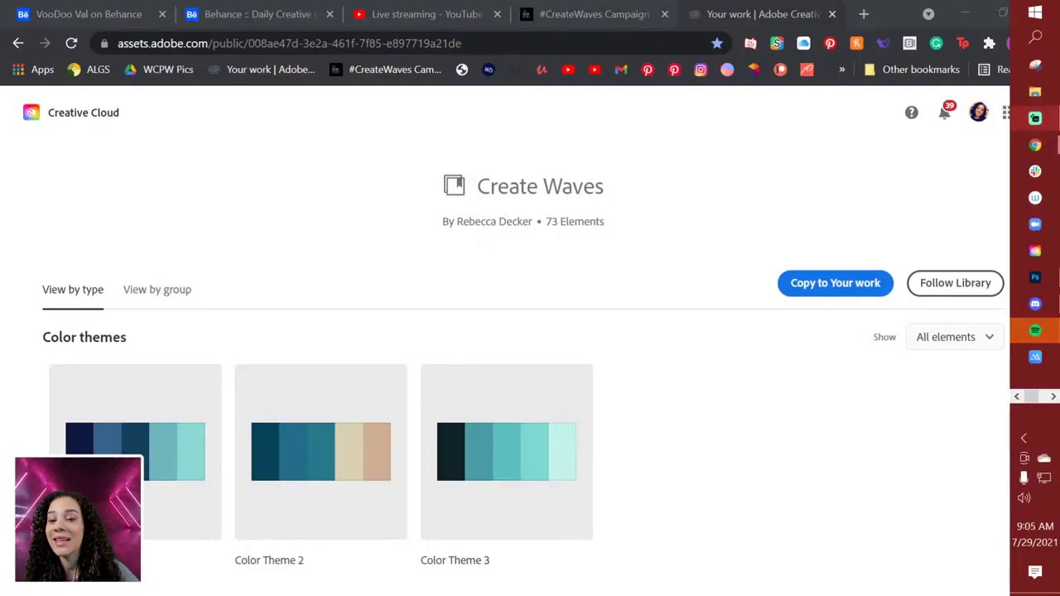
Browse the Create Waves graphics and ocean photos, and move the Windows taskbar to the bottom edge
{"action": "scroll", "coordinate": [549, 239], "scroll_direction": "down", "scroll_amount": 5}
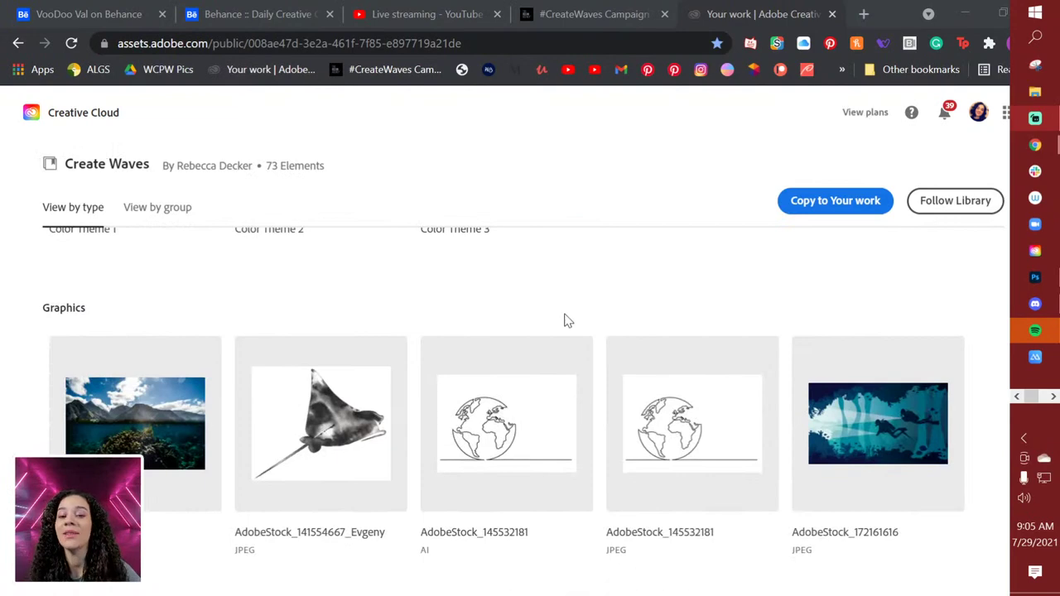
{"action": "scroll", "coordinate": [356, 342], "scroll_direction": "down", "scroll_amount": 2}
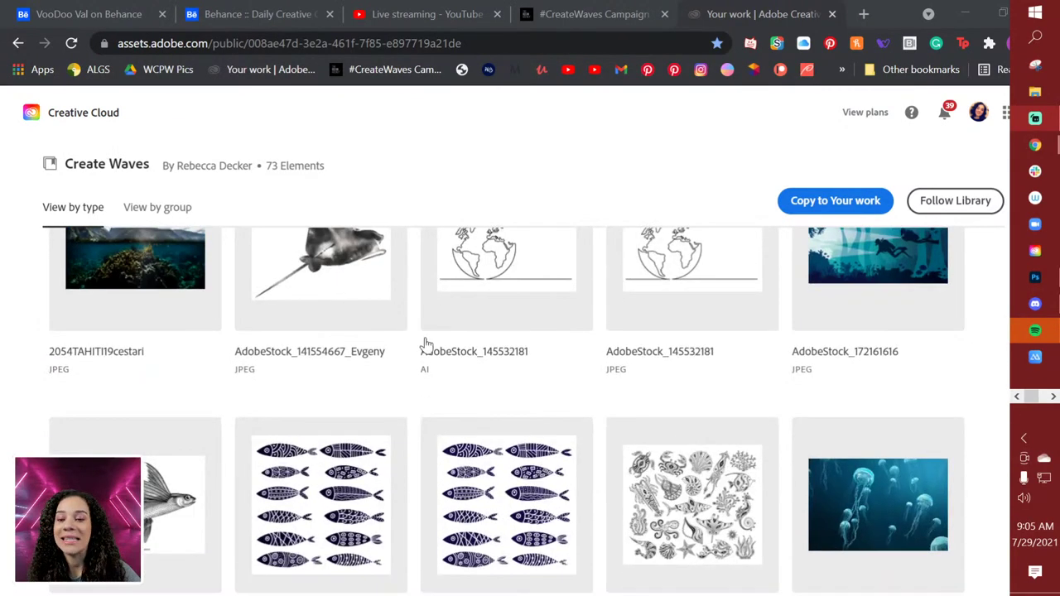
{"action": "scroll", "coordinate": [601, 409], "scroll_direction": "down", "scroll_amount": 4}
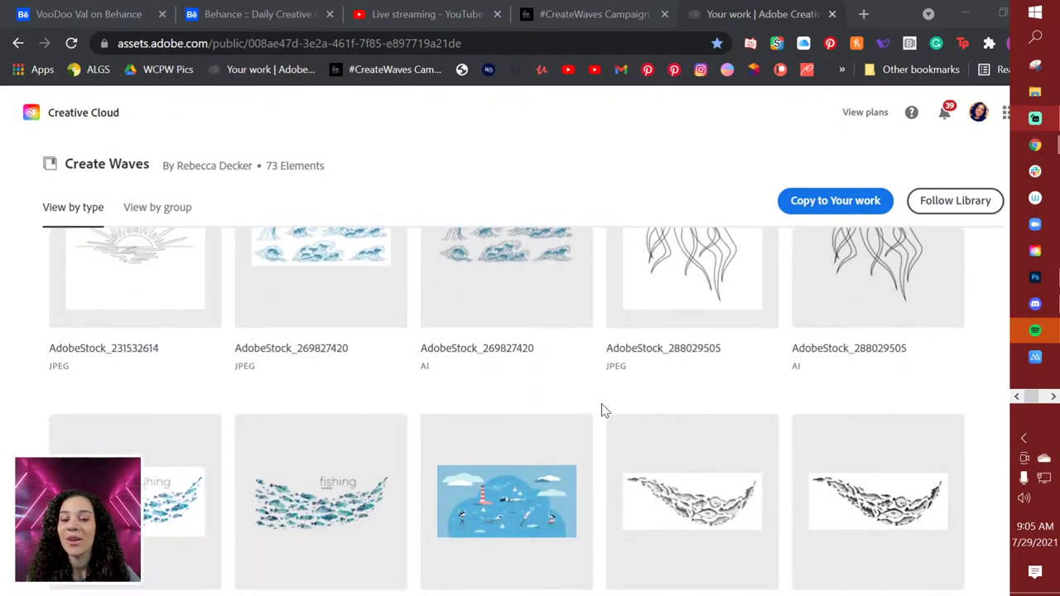
{"action": "scroll", "coordinate": [603, 410], "scroll_direction": "down", "scroll_amount": 10}
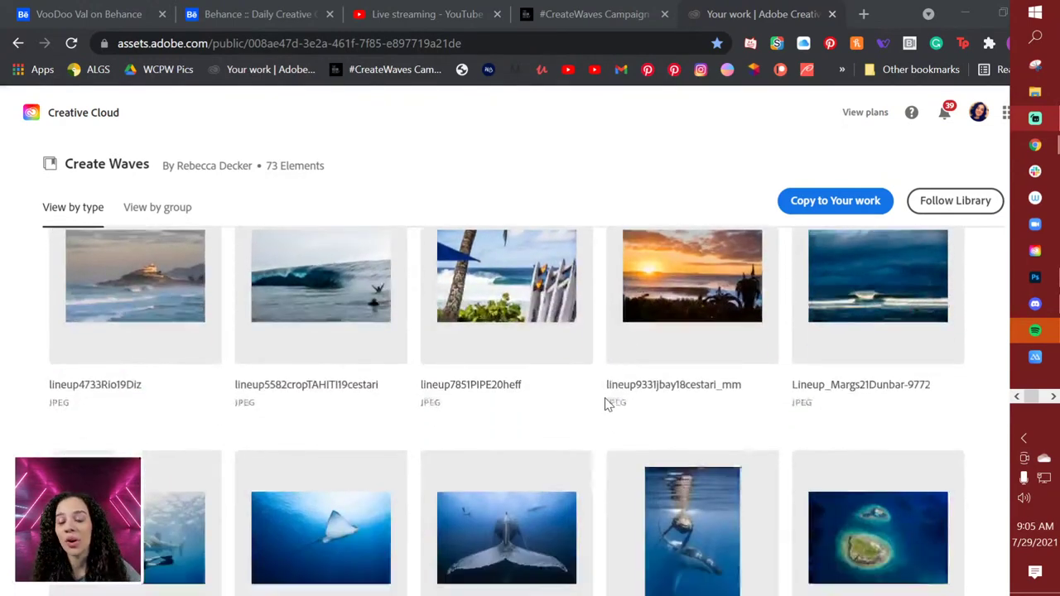
{"action": "scroll", "coordinate": [607, 404], "scroll_direction": "down", "scroll_amount": 4}
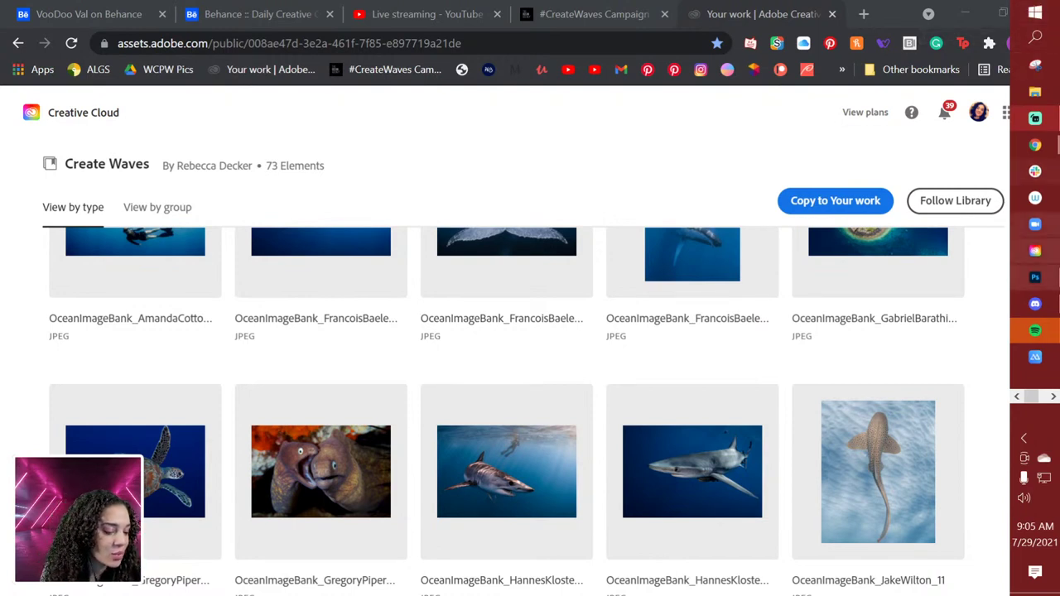
{"action": "left_click_drag", "start_coordinate": [1051, 432], "coordinate": [831, 507]}
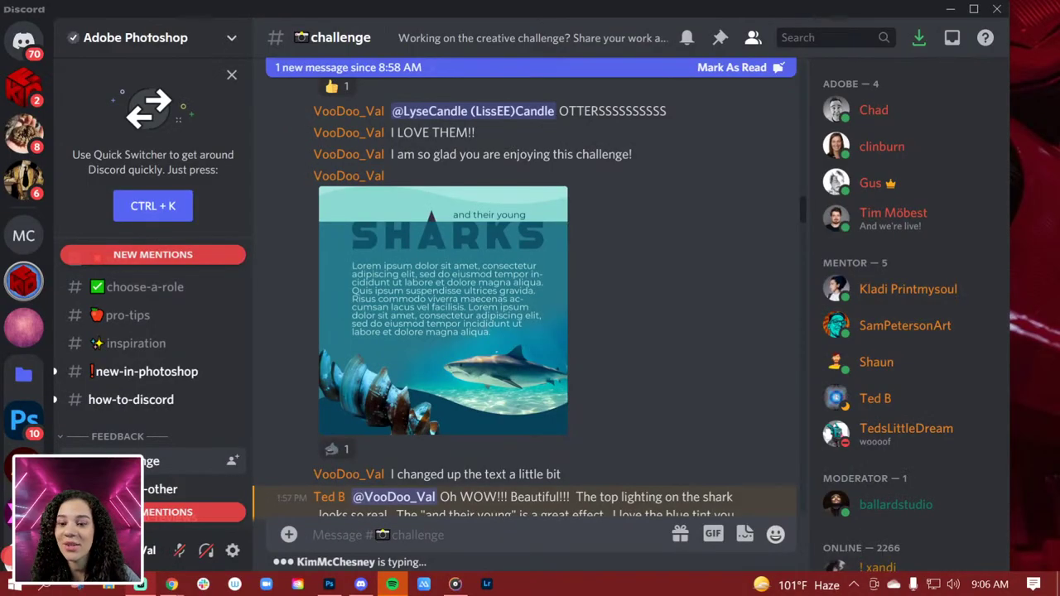
Read down through the #challenge feedback posts, then switch to STARTER_FILE_3.psdc in Photoshop
{"action": "scroll", "coordinate": [663, 322], "scroll_direction": "down", "scroll_amount": 4}
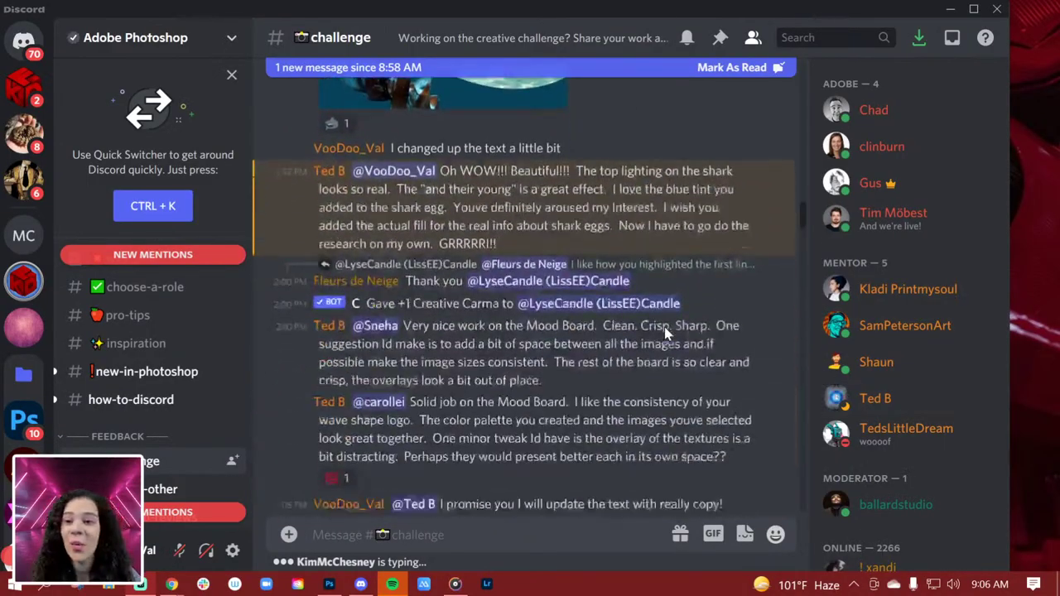
{"action": "scroll", "coordinate": [665, 330], "scroll_direction": "down", "scroll_amount": 10}
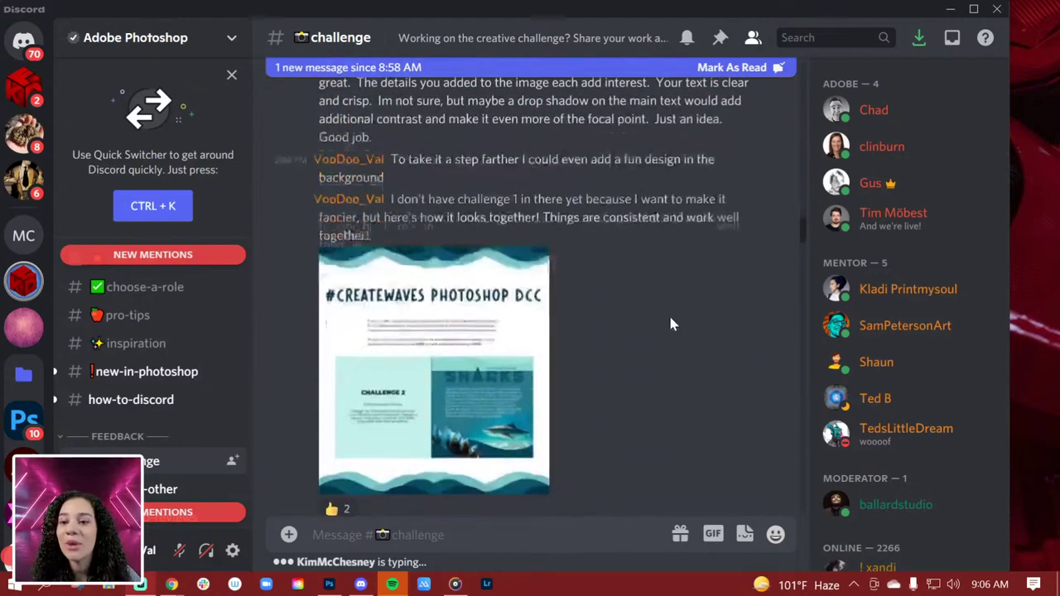
{"action": "scroll", "coordinate": [671, 325], "scroll_direction": "down", "scroll_amount": 6}
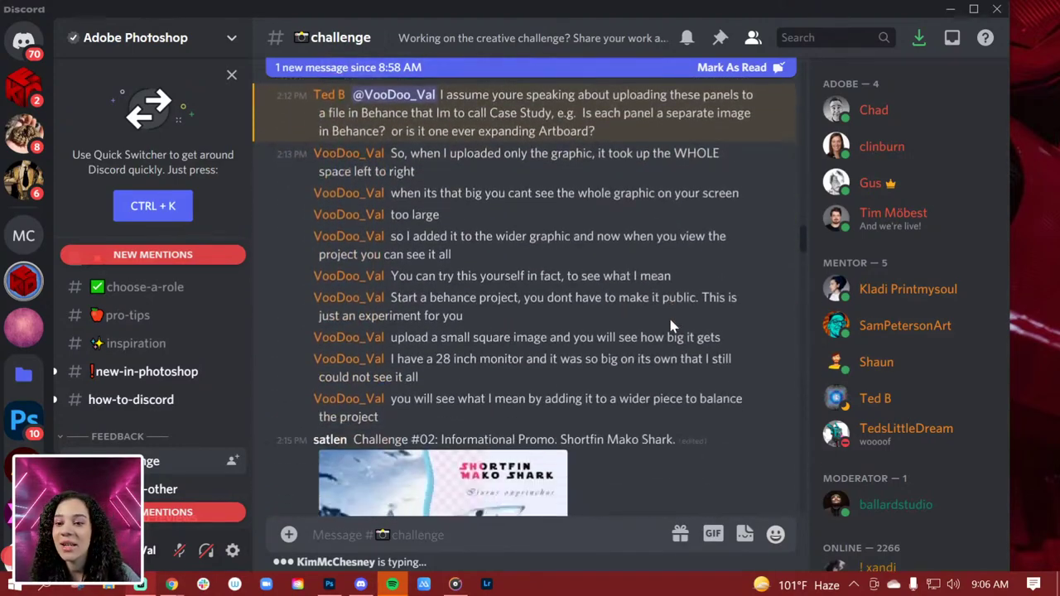
{"action": "scroll", "coordinate": [671, 325], "scroll_direction": "down", "scroll_amount": 10}
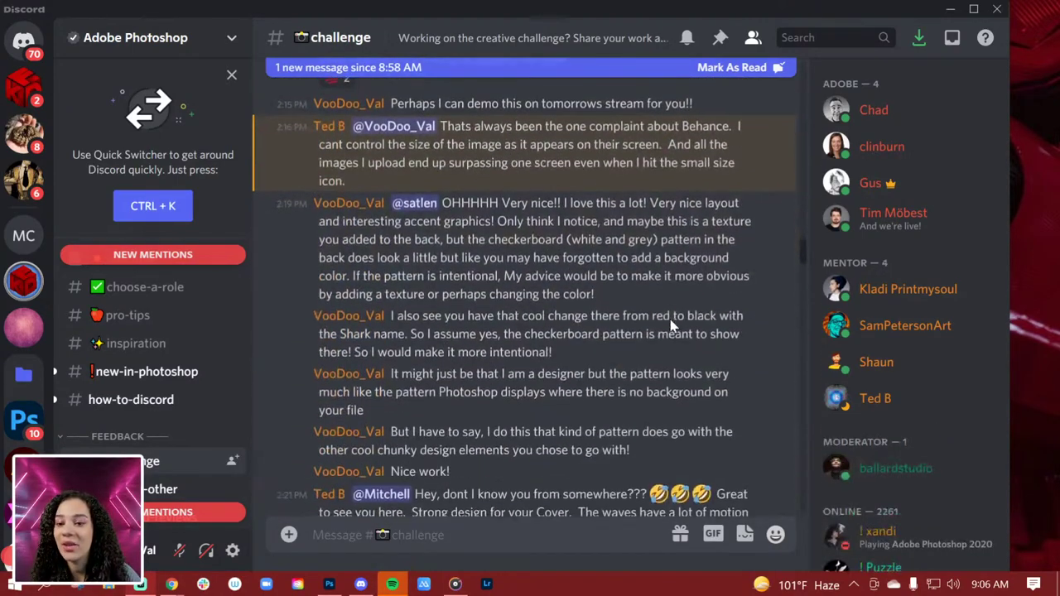
{"action": "scroll", "coordinate": [671, 326], "scroll_direction": "down", "scroll_amount": 8}
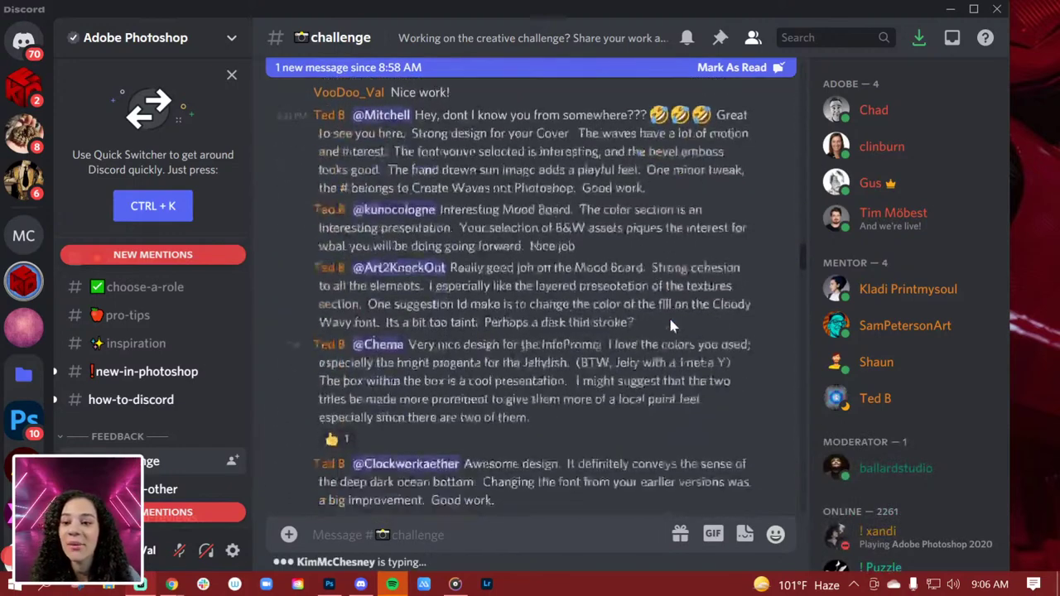
{"action": "scroll", "coordinate": [672, 326], "scroll_direction": "down", "scroll_amount": 1}
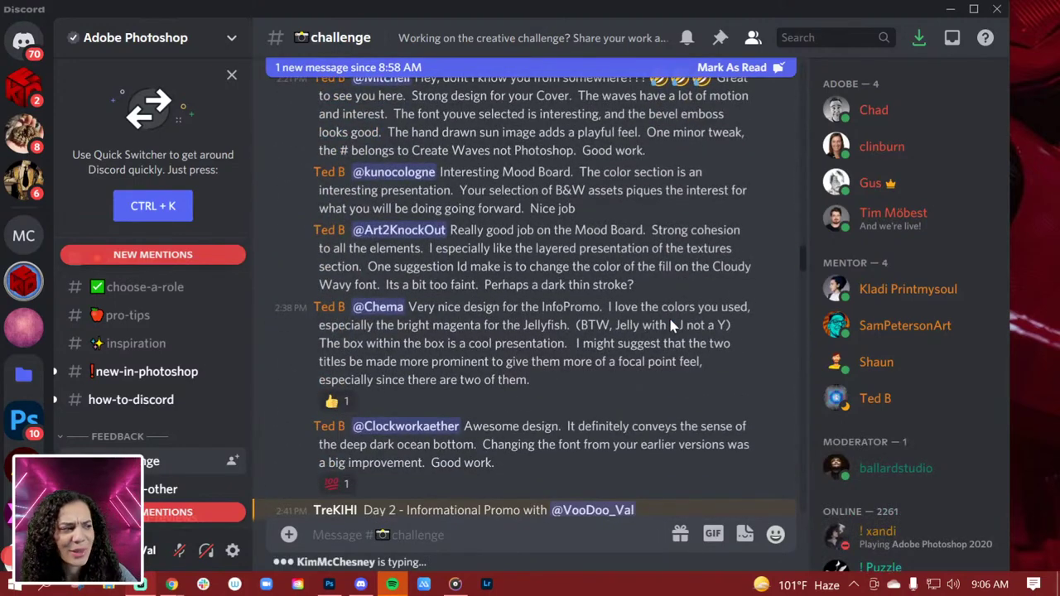
{"action": "scroll", "coordinate": [668, 333], "scroll_direction": "down", "scroll_amount": 12}
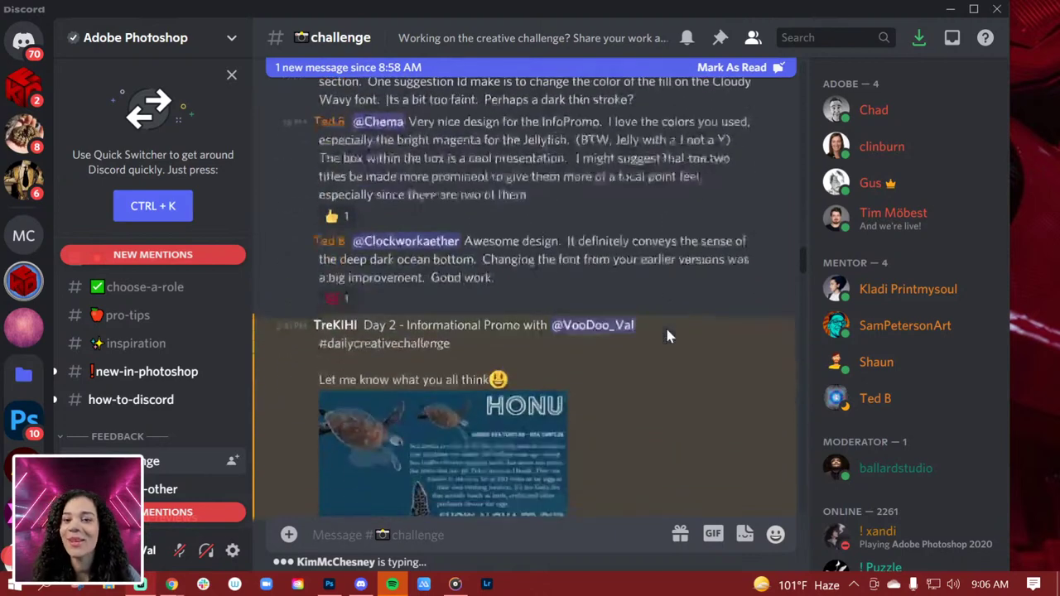
{"action": "scroll", "coordinate": [670, 335], "scroll_direction": "down", "scroll_amount": 6}
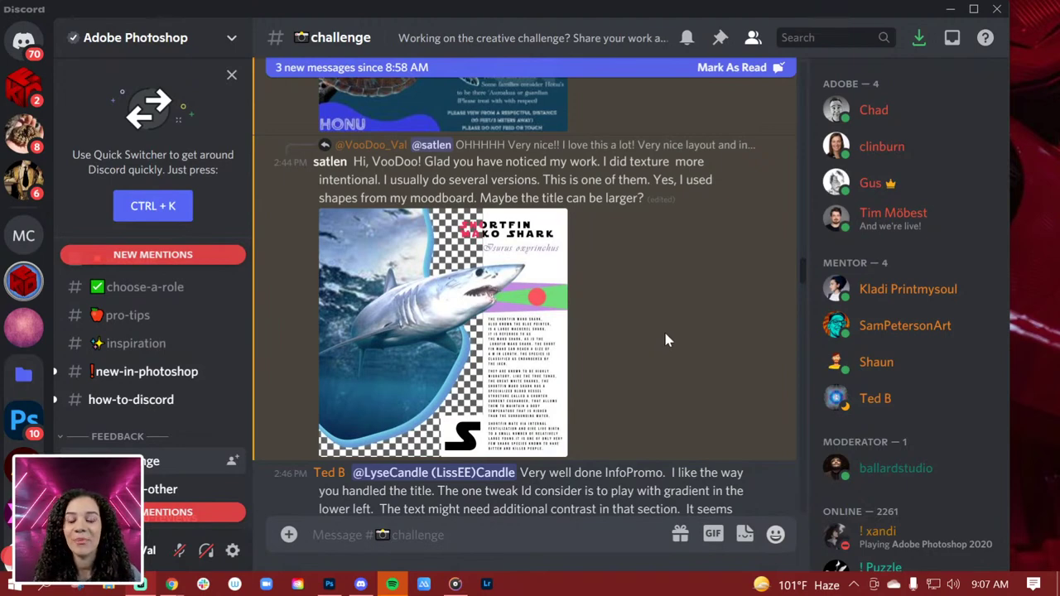
{"action": "scroll", "coordinate": [668, 340], "scroll_direction": "down", "scroll_amount": 20}
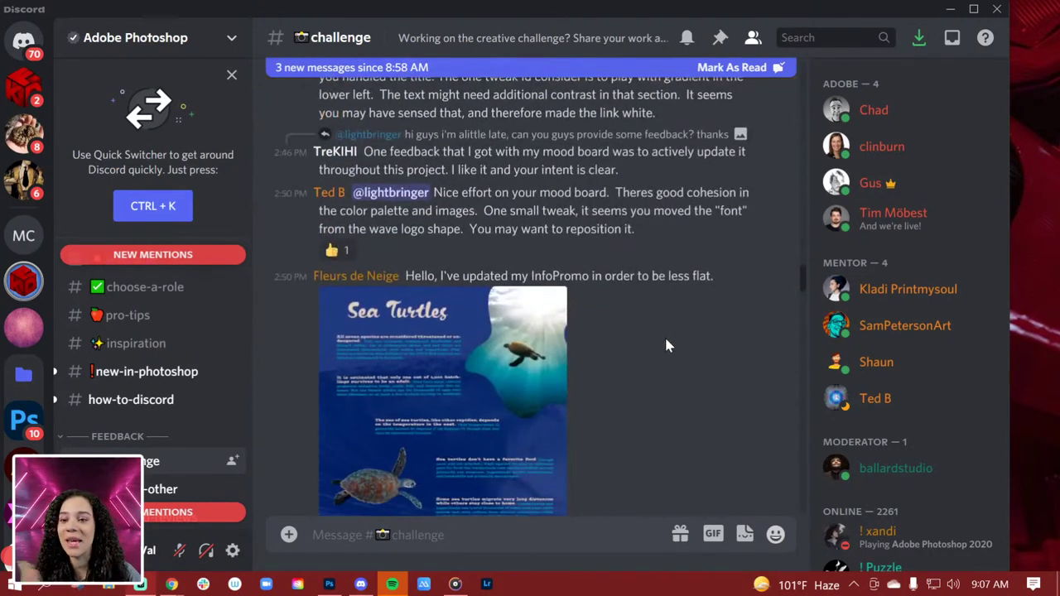
{"action": "scroll", "coordinate": [668, 347], "scroll_direction": "down", "scroll_amount": 15}
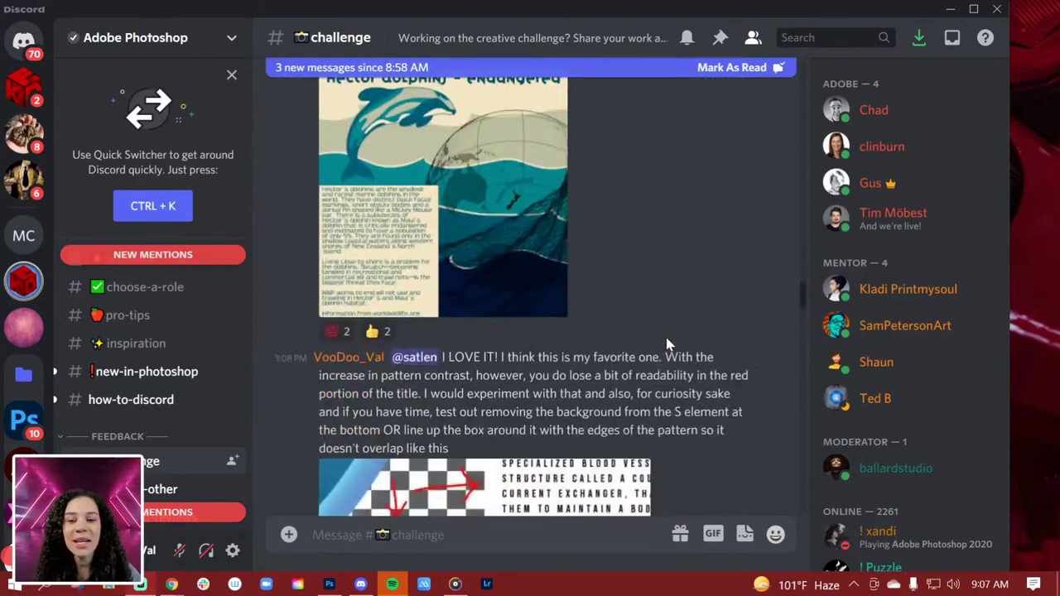
{"action": "scroll", "coordinate": [668, 344], "scroll_direction": "down", "scroll_amount": 15}
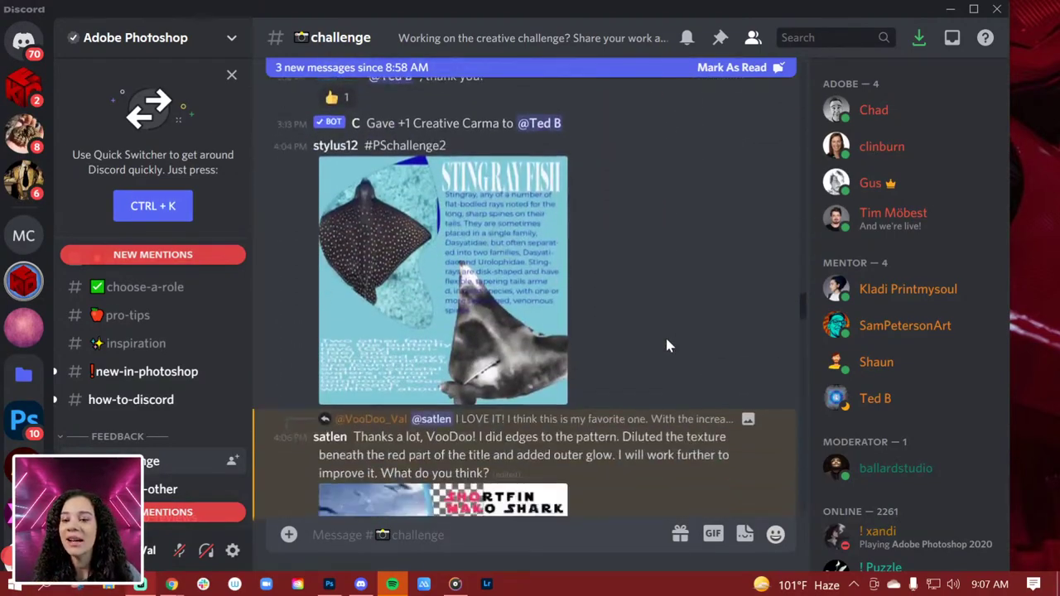
{"action": "scroll", "coordinate": [667, 346], "scroll_direction": "down", "scroll_amount": 15}
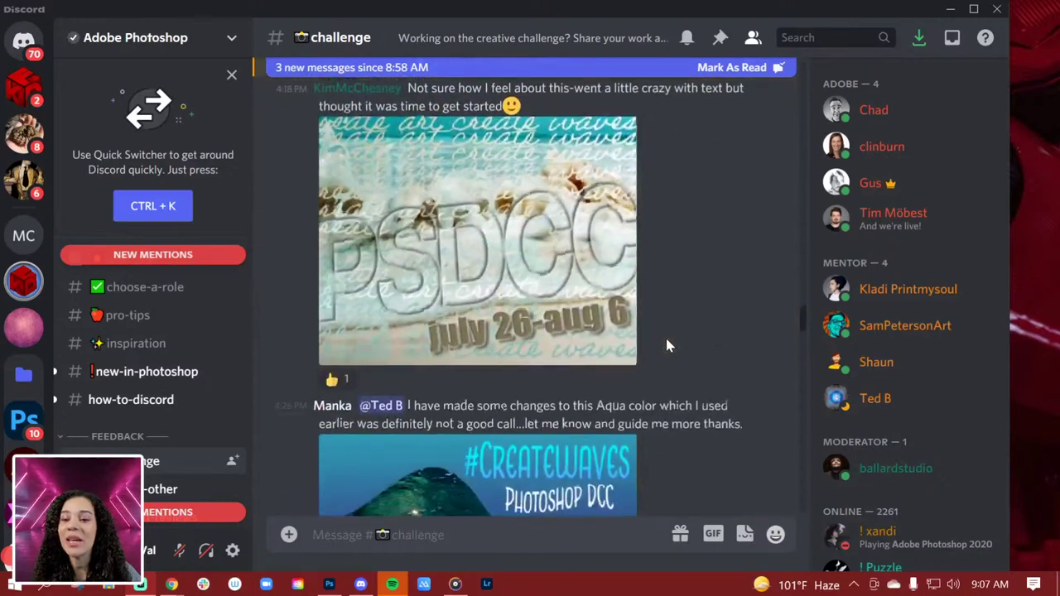
{"action": "scroll", "coordinate": [665, 339], "scroll_direction": "down", "scroll_amount": 8}
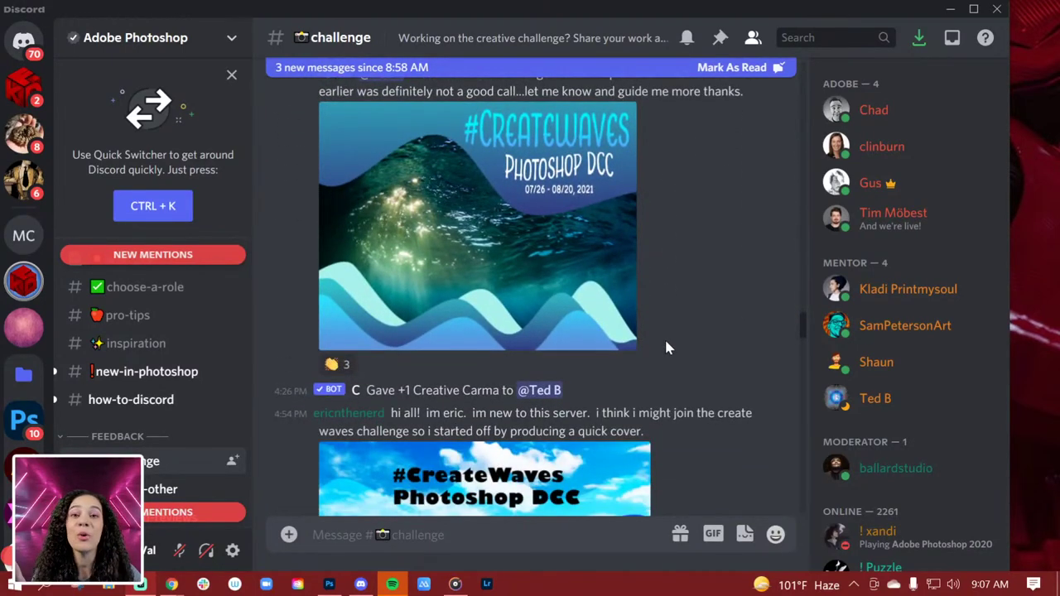
{"action": "scroll", "coordinate": [665, 337], "scroll_direction": "down", "scroll_amount": 18}
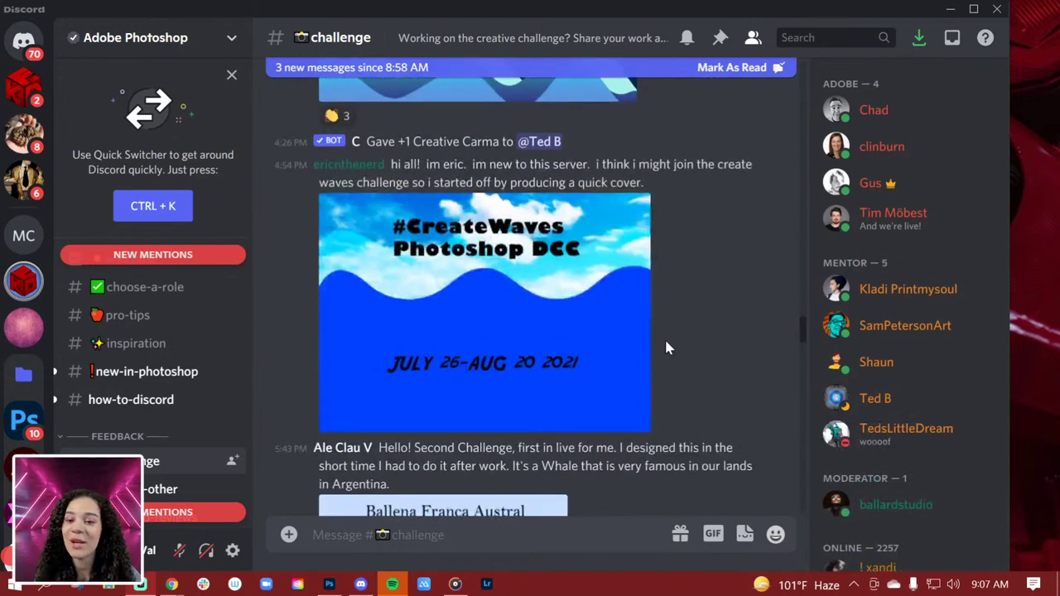
{"action": "scroll", "coordinate": [666, 340], "scroll_direction": "down", "scroll_amount": 1}
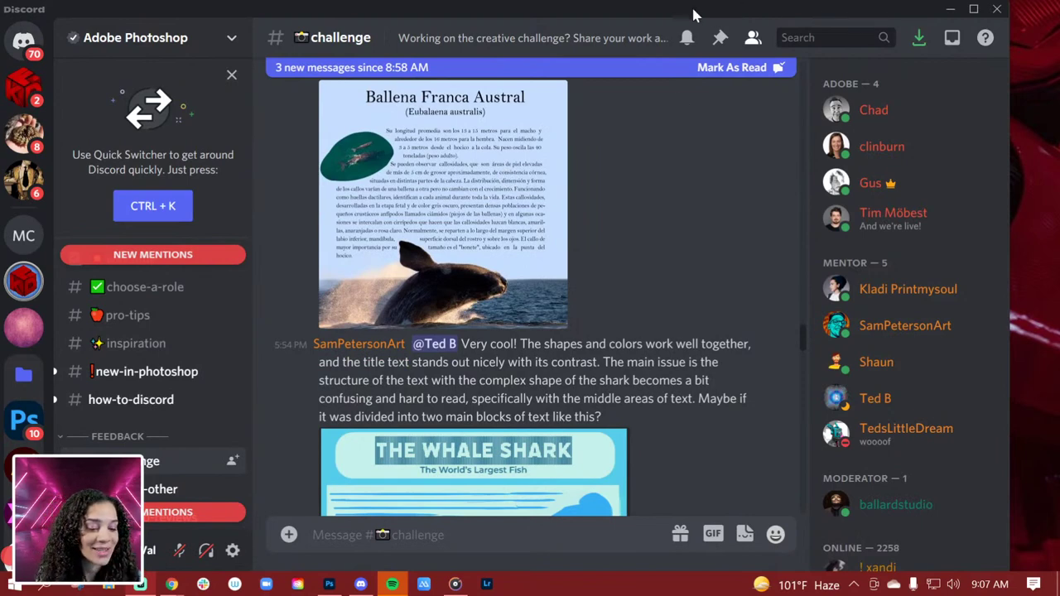
{"action": "left_click_drag", "start_coordinate": [693, 16], "coordinate": [694, 19]}
{"action": "key", "text": "alt+Tab"}
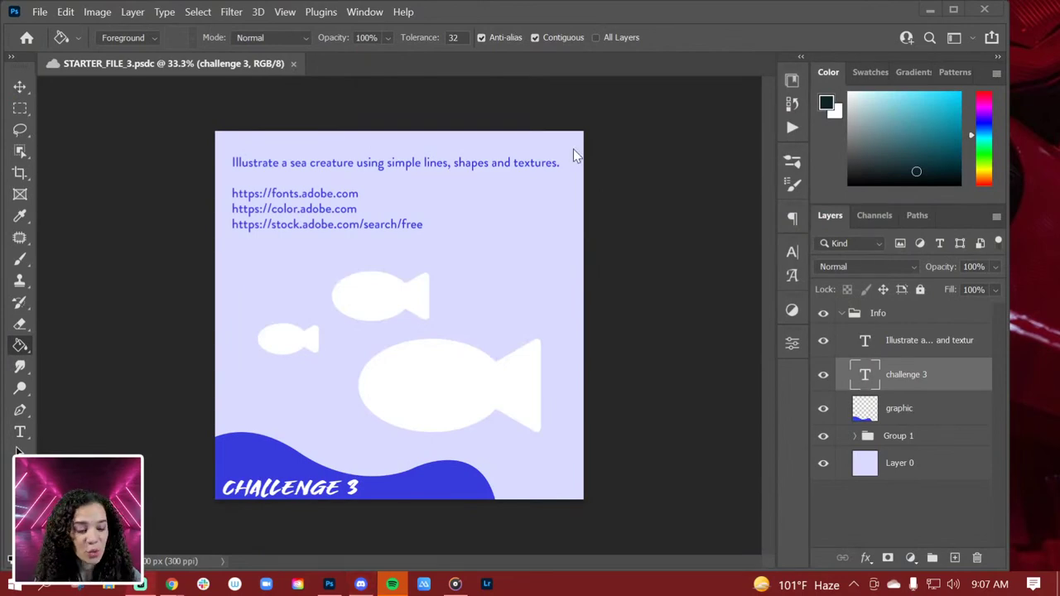
Collapse the starter's Info group and hide it, leaving an empty transparent canvas
{"action": "left_click_drag", "start_coordinate": [658, 14], "coordinate": [714, 4]}
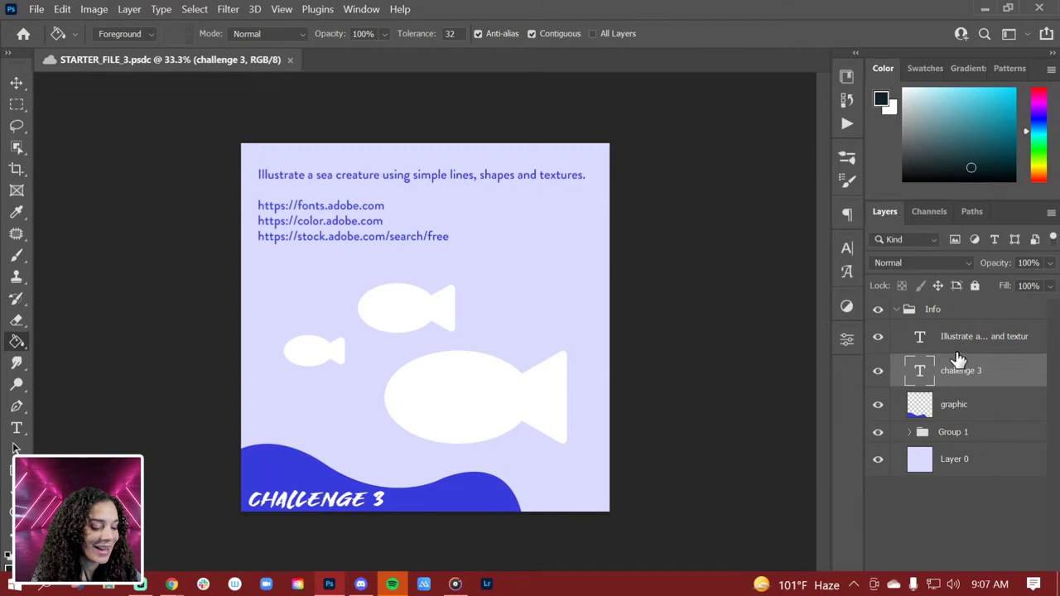
{"action": "left_click", "coordinate": [900, 310]}
{"action": "left_click", "coordinate": [879, 310]}
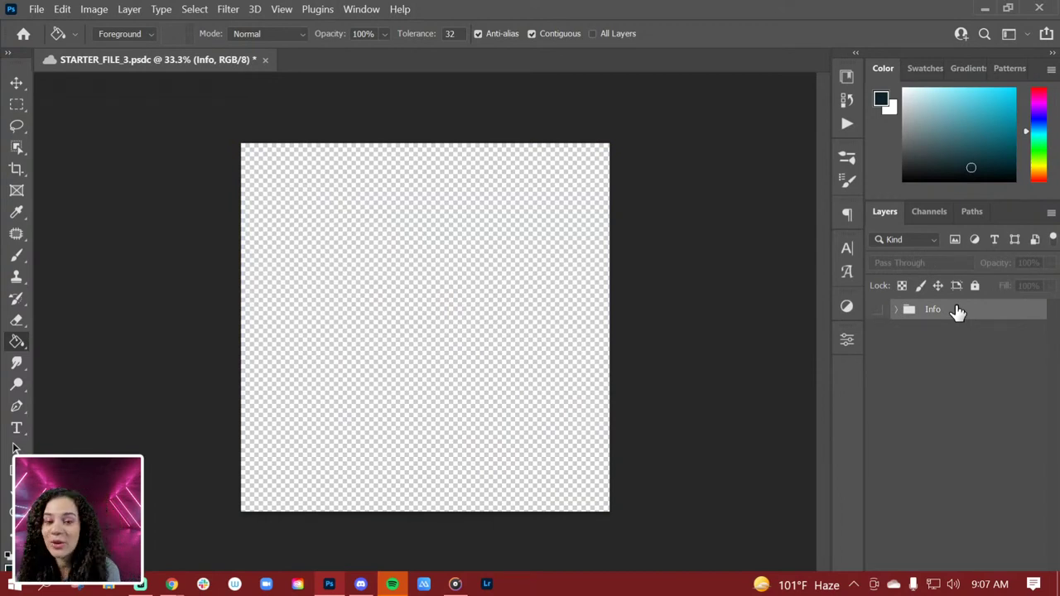
Add a new Layer 1 and fill it with the Ocean DCC light teal #8BD9D1
{"action": "key", "text": "ctrl+shift+n"}
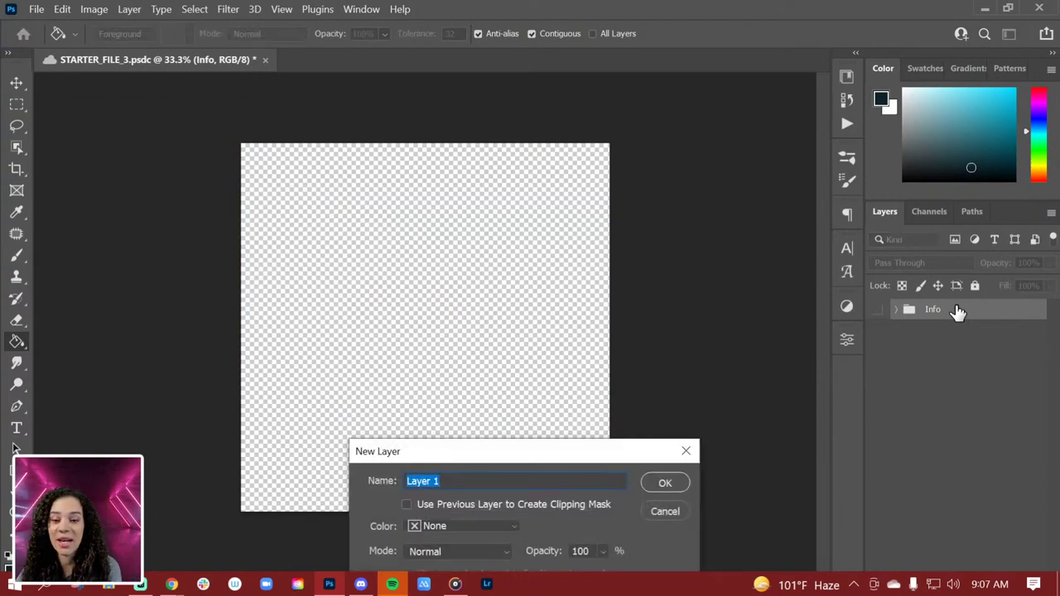
{"action": "key", "text": "Return"}
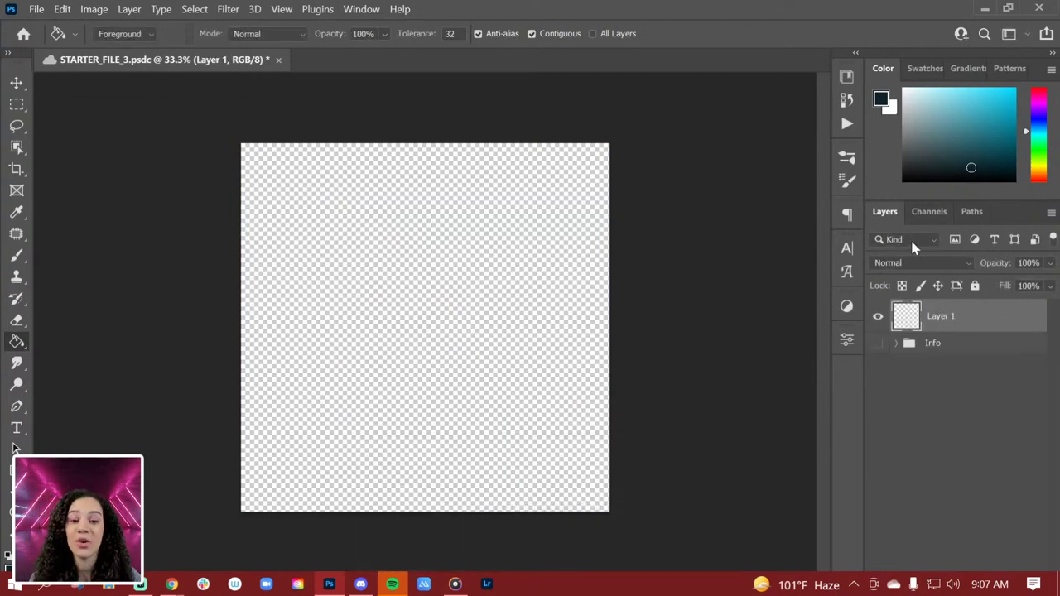
{"action": "left_click", "coordinate": [846, 78]}
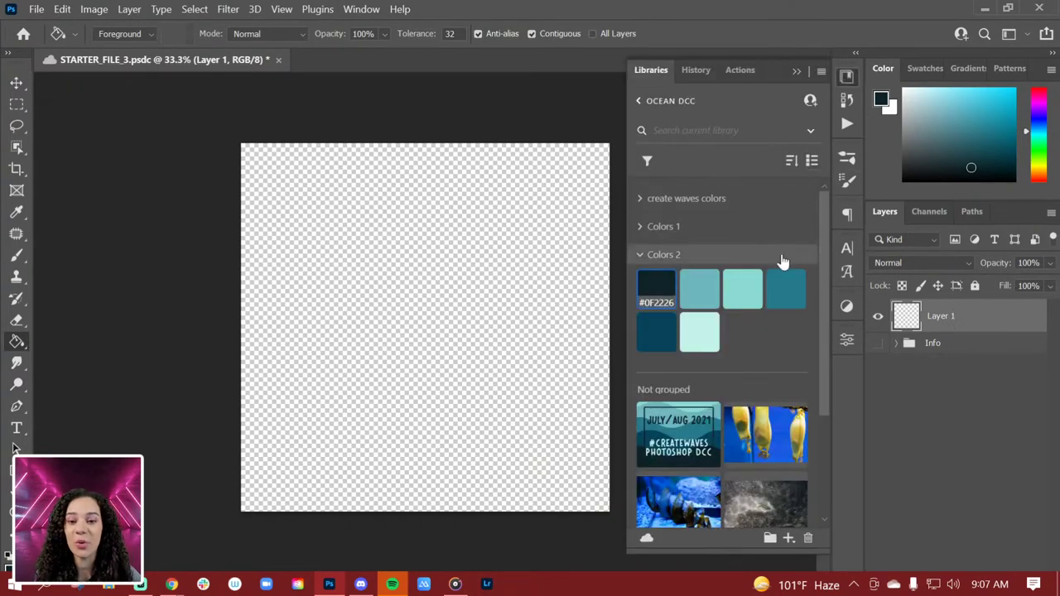
{"action": "left_click", "coordinate": [739, 294]}
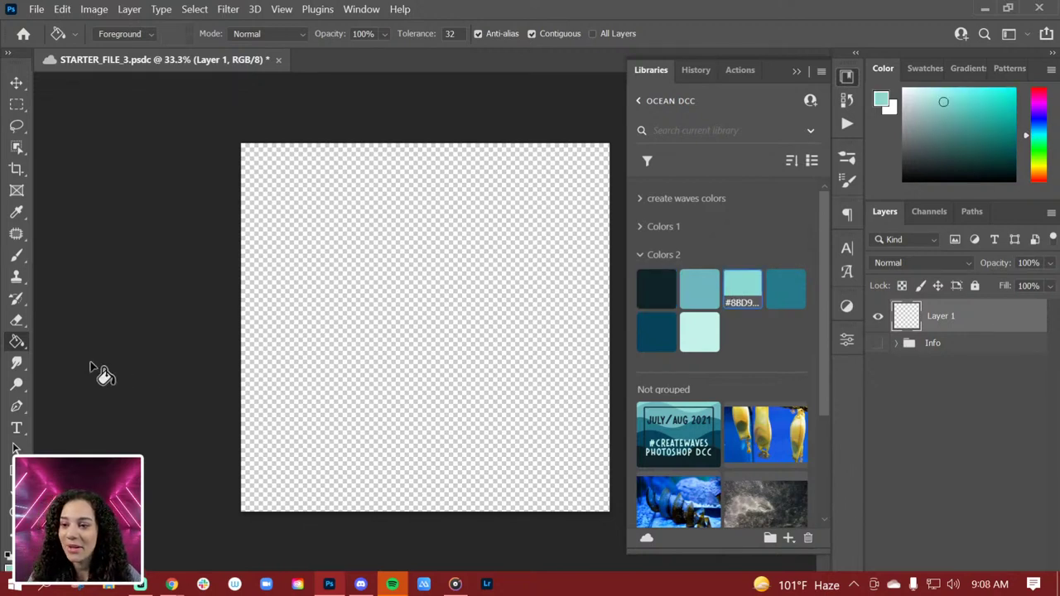
{"action": "left_click", "coordinate": [386, 328]}
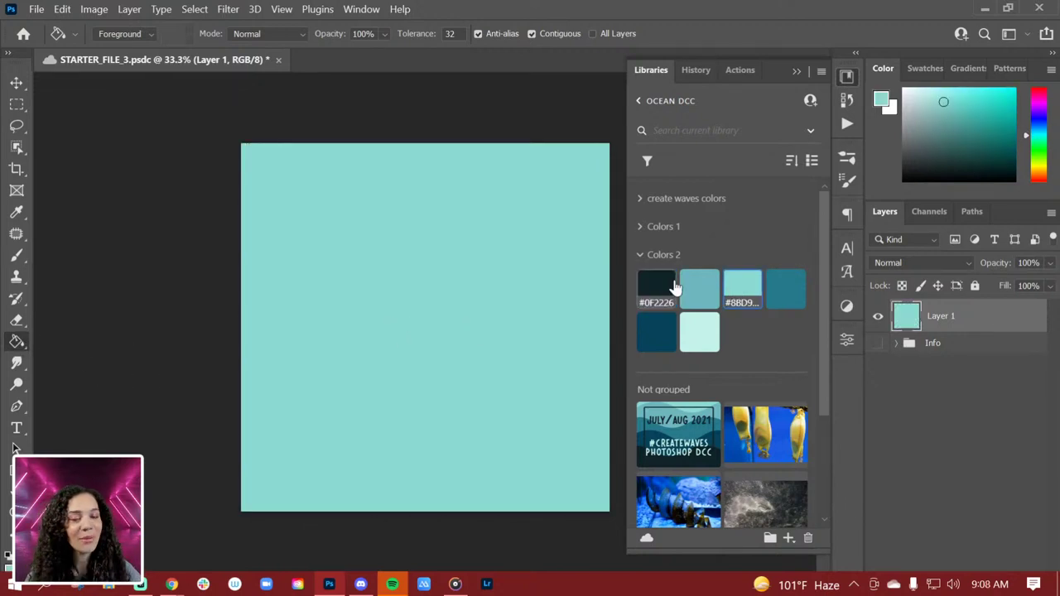
{"action": "left_click", "coordinate": [642, 254]}
Open the Create Waves library and open the eagle ray photo FrancoisBaelen_12 as a document
{"action": "scroll", "coordinate": [729, 372], "scroll_direction": "down", "scroll_amount": 2}
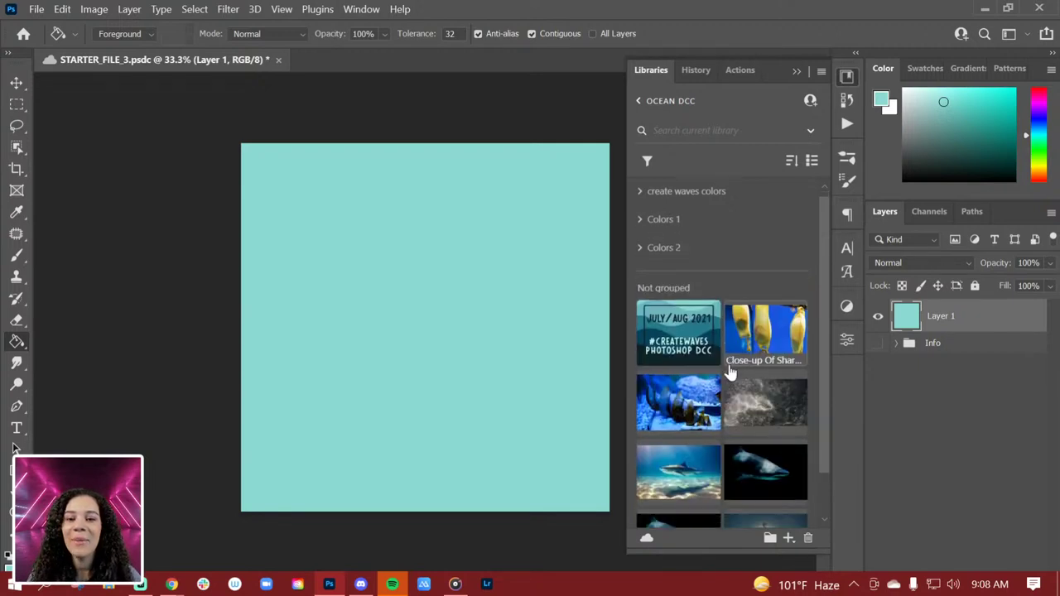
{"action": "scroll", "coordinate": [730, 373], "scroll_direction": "up", "scroll_amount": 3}
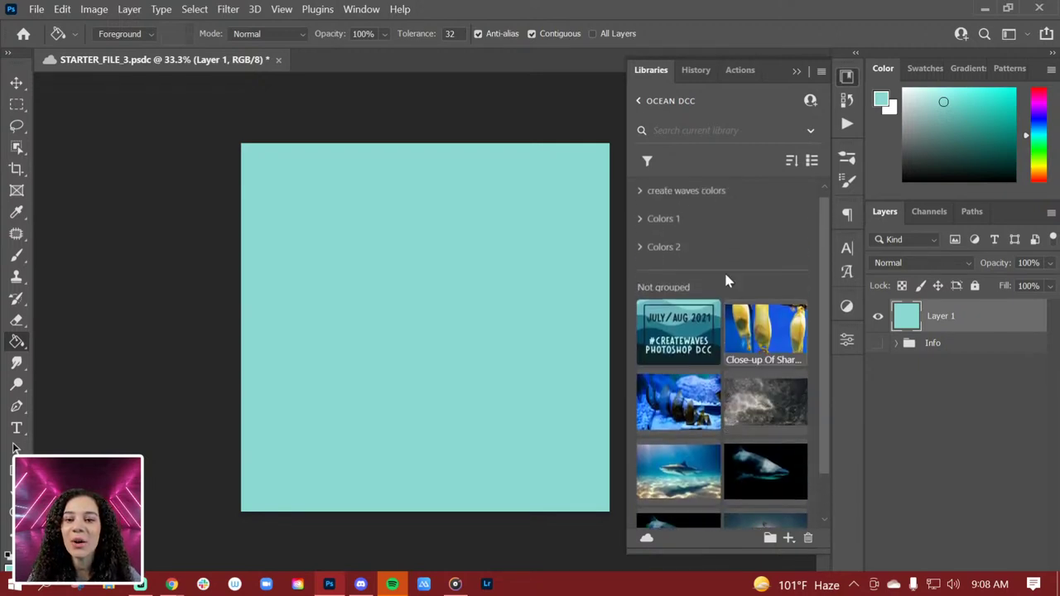
{"action": "left_click", "coordinate": [648, 104]}
{"action": "left_click", "coordinate": [691, 235]}
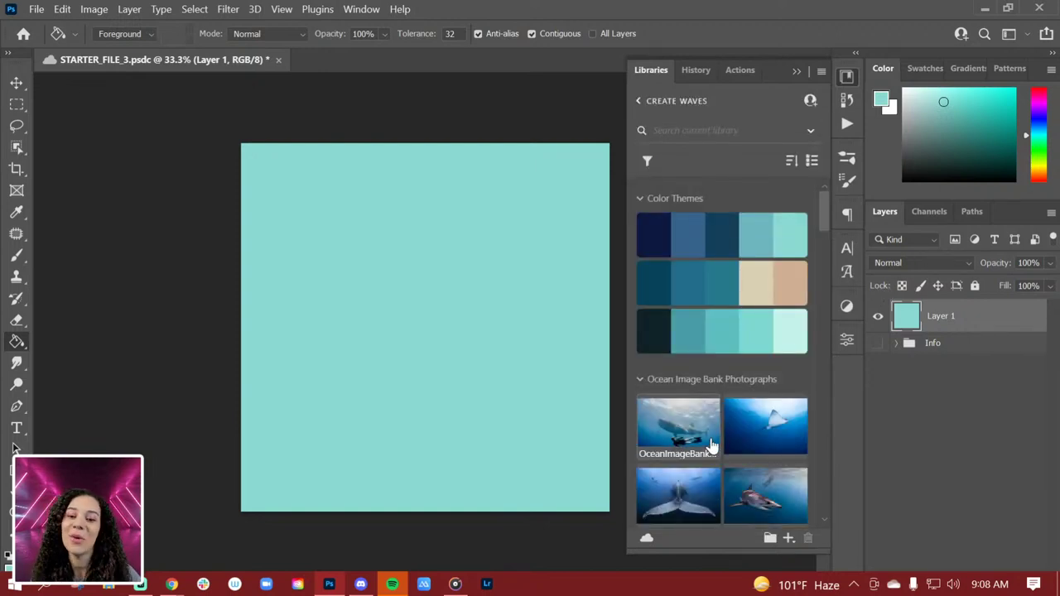
{"action": "scroll", "coordinate": [711, 445], "scroll_direction": "down", "scroll_amount": 3}
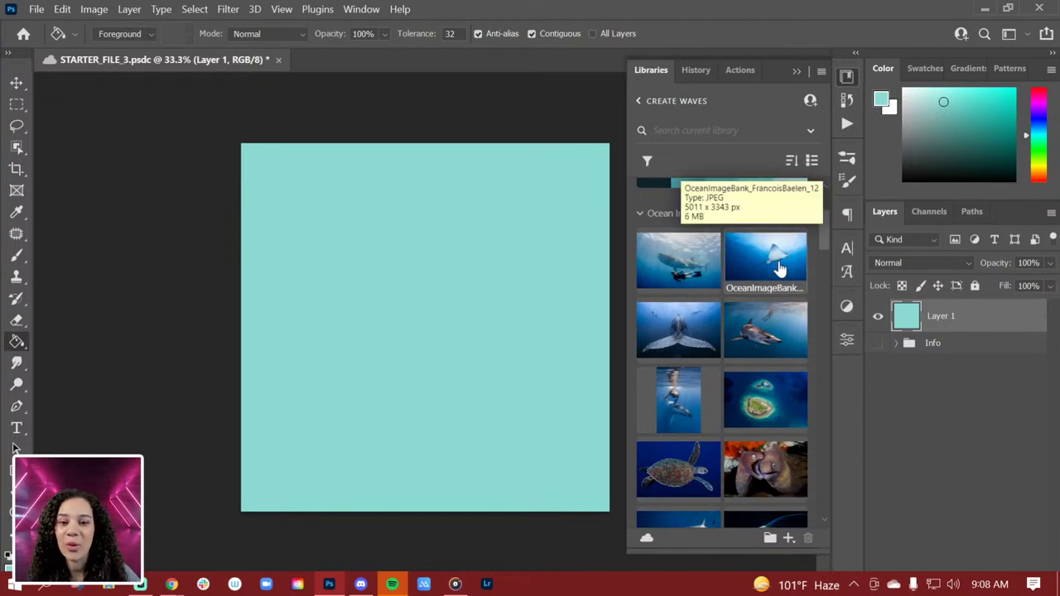
{"action": "double_click", "coordinate": [778, 269]}
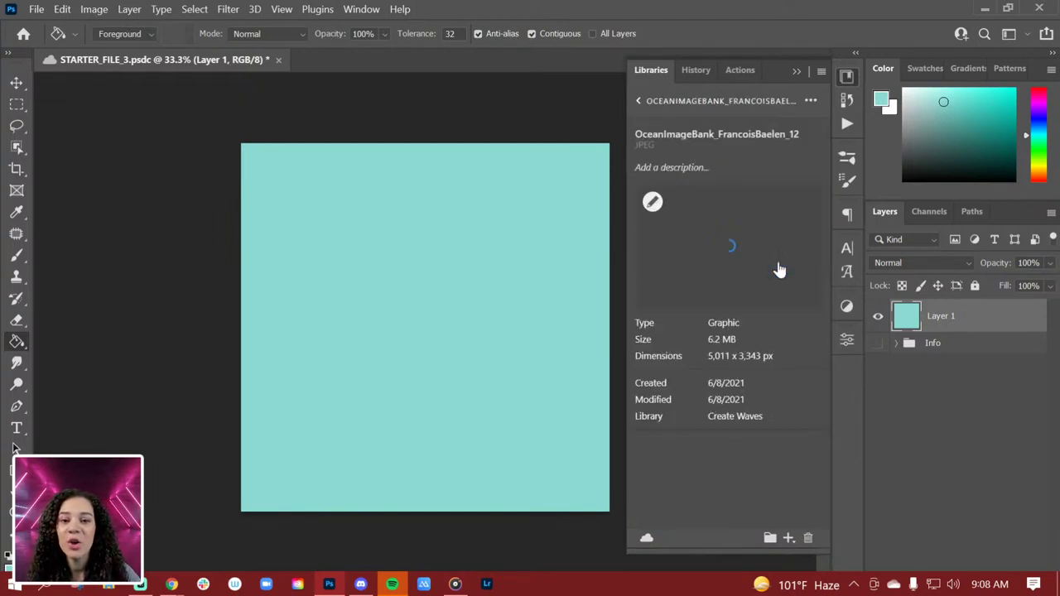
{"action": "left_click", "coordinate": [653, 203]}
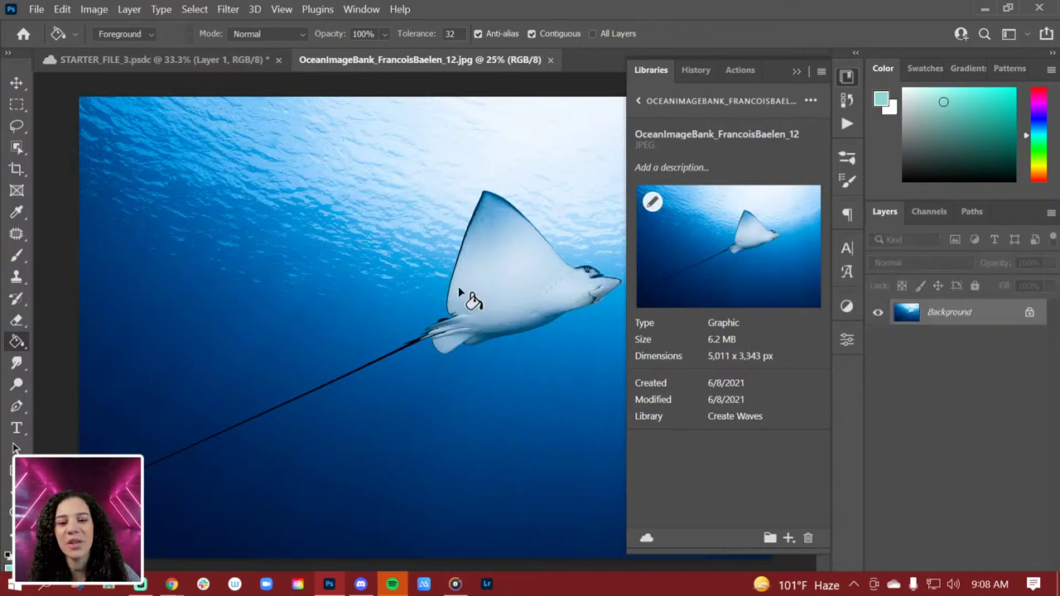
{"action": "left_click", "coordinate": [637, 100]}
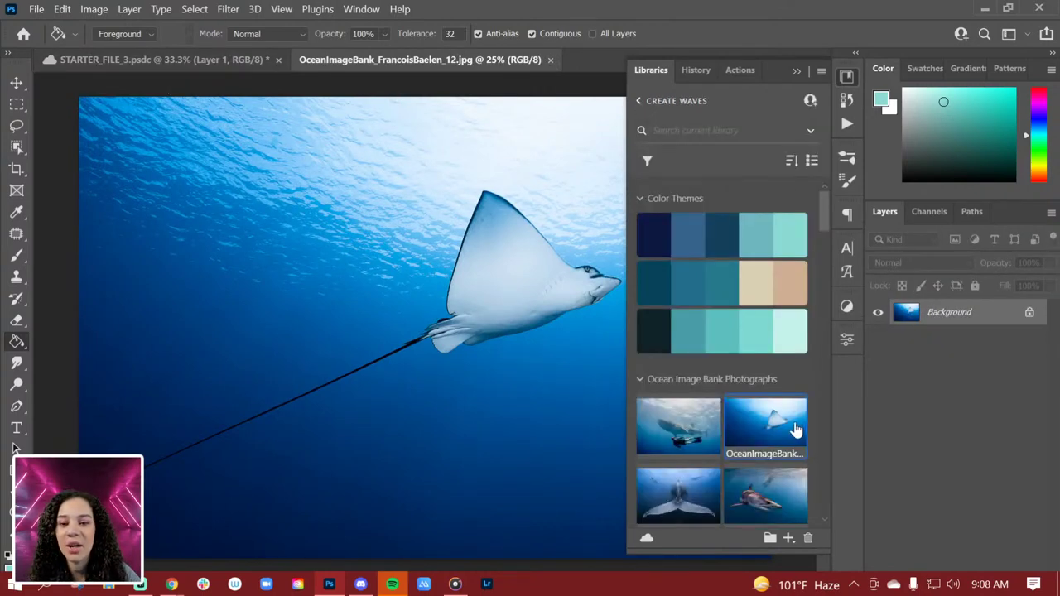
{"action": "scroll", "coordinate": [796, 431], "scroll_direction": "down", "scroll_amount": 3}
{"action": "scroll", "coordinate": [795, 428], "scroll_direction": "down", "scroll_amount": 10}
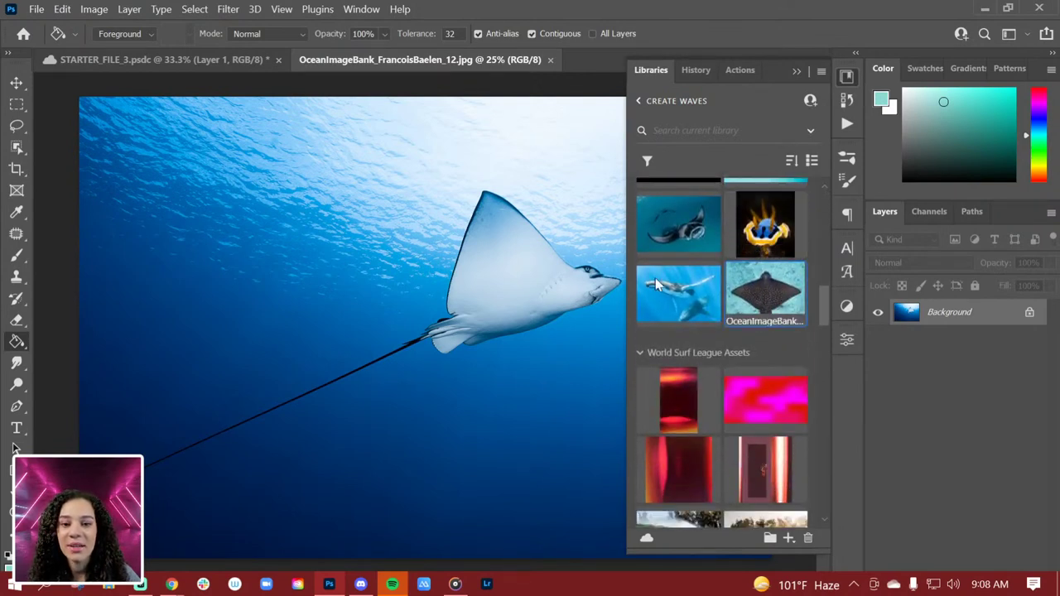
{"action": "double_click", "coordinate": [759, 294]}
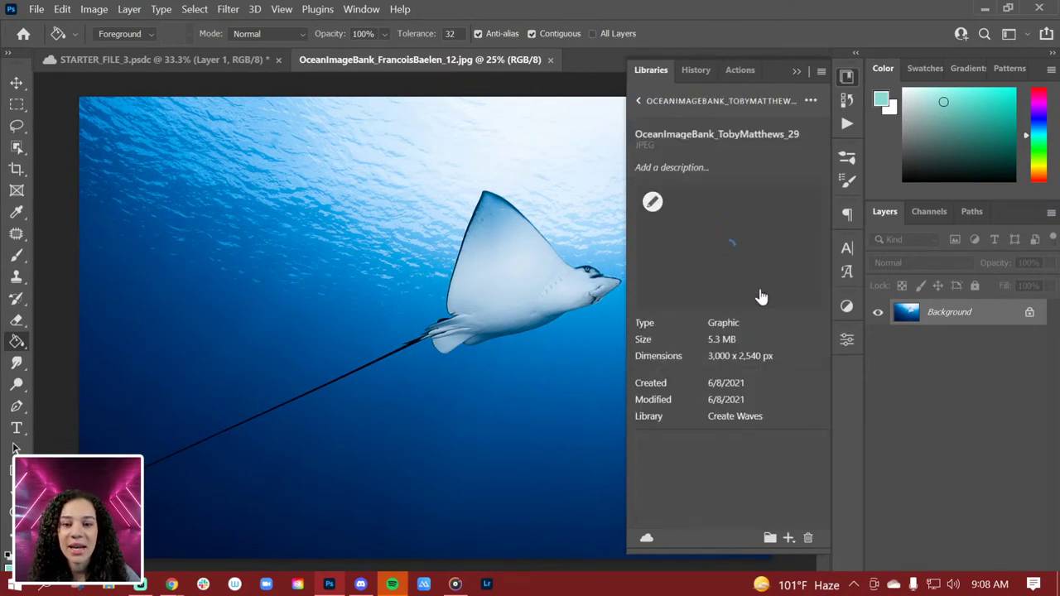
{"action": "left_click", "coordinate": [653, 202]}
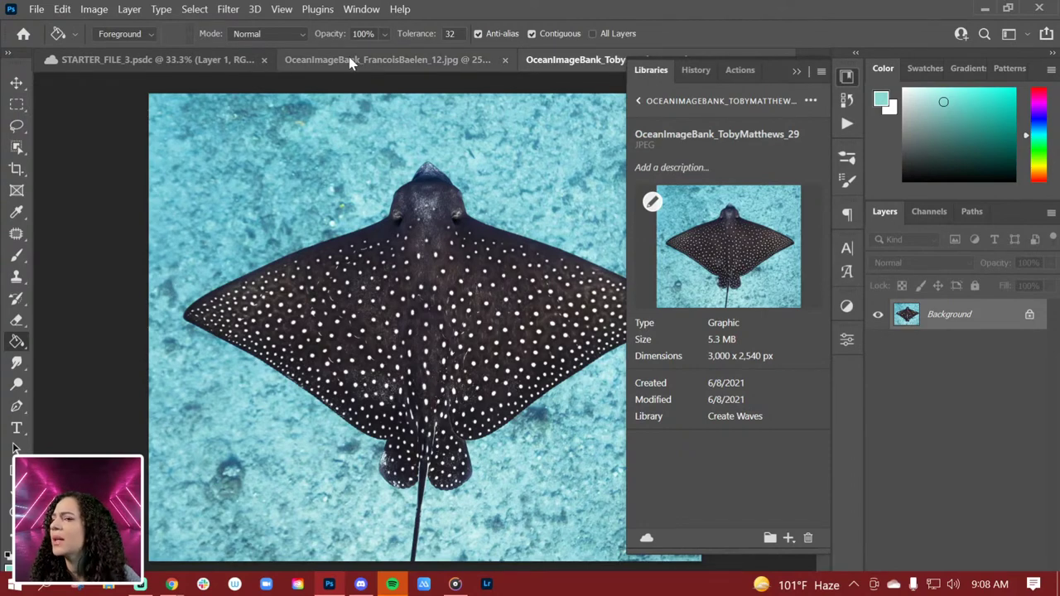
Find and open the manta ray photo SimonHilbourne_02, hiding the Libraries panel to view it
{"action": "left_click", "coordinate": [638, 101]}
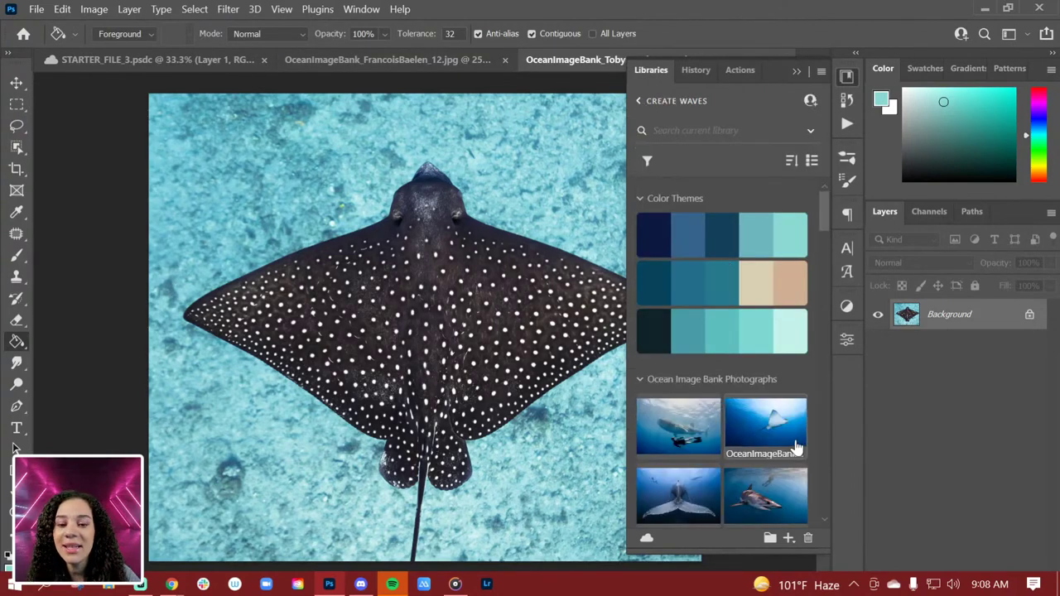
{"action": "scroll", "coordinate": [795, 448], "scroll_direction": "down", "scroll_amount": 10}
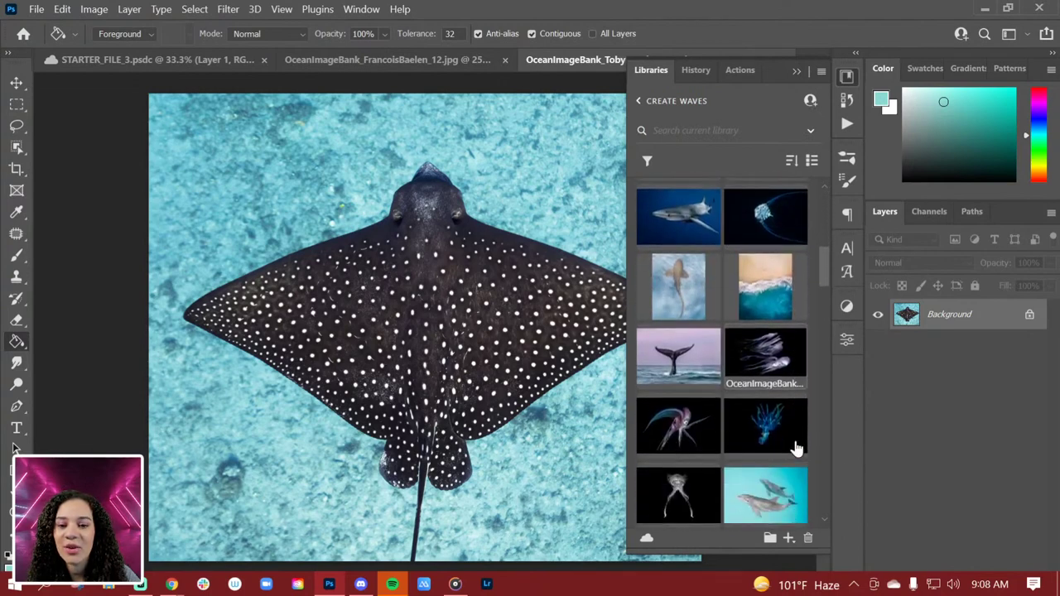
{"action": "scroll", "coordinate": [795, 447], "scroll_direction": "down", "scroll_amount": 8}
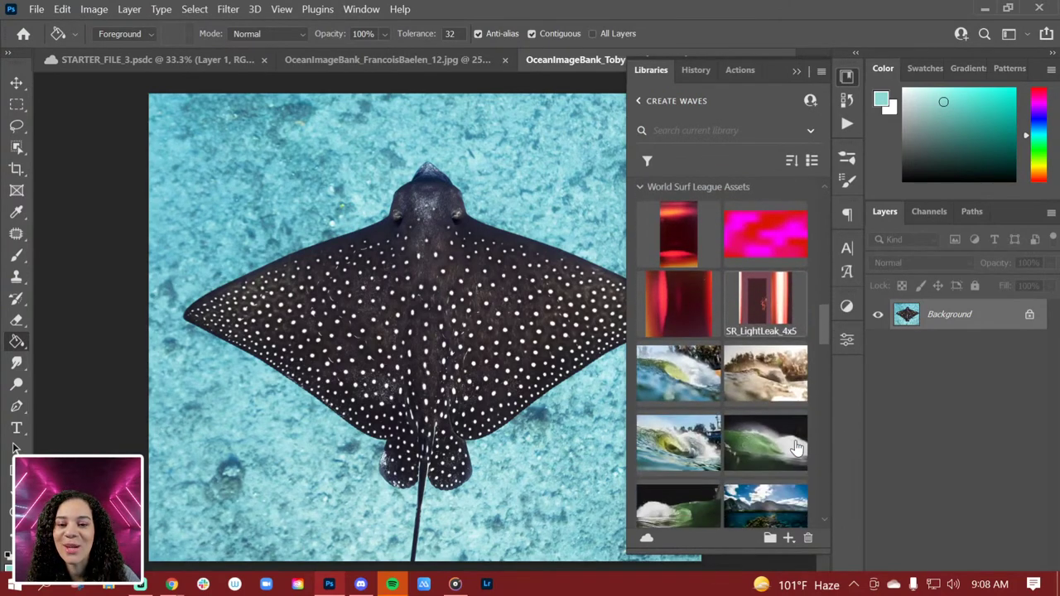
{"action": "scroll", "coordinate": [795, 448], "scroll_direction": "down", "scroll_amount": 8}
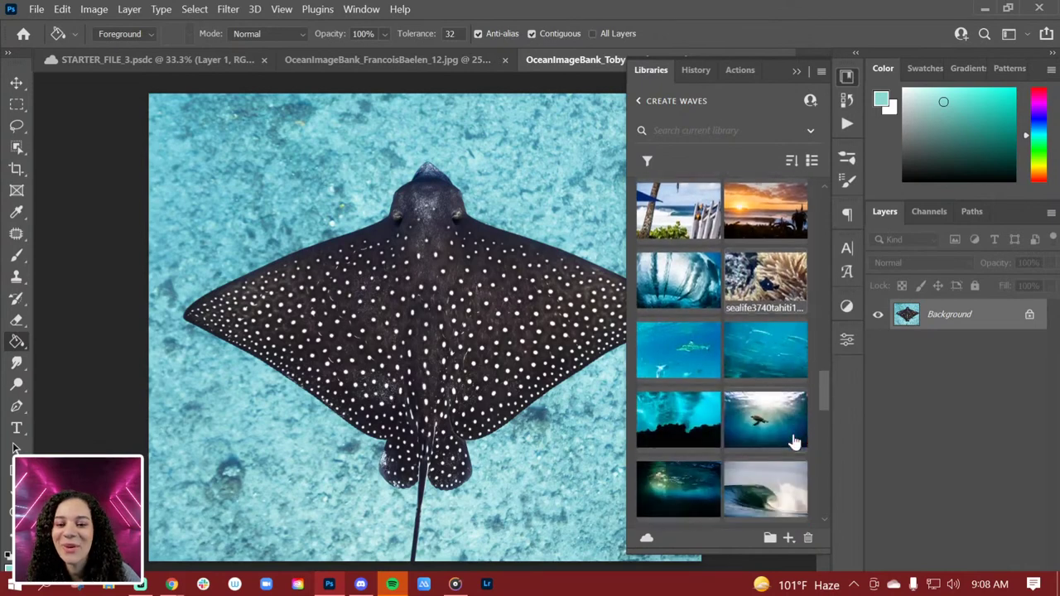
{"action": "scroll", "coordinate": [794, 443], "scroll_direction": "down", "scroll_amount": 10}
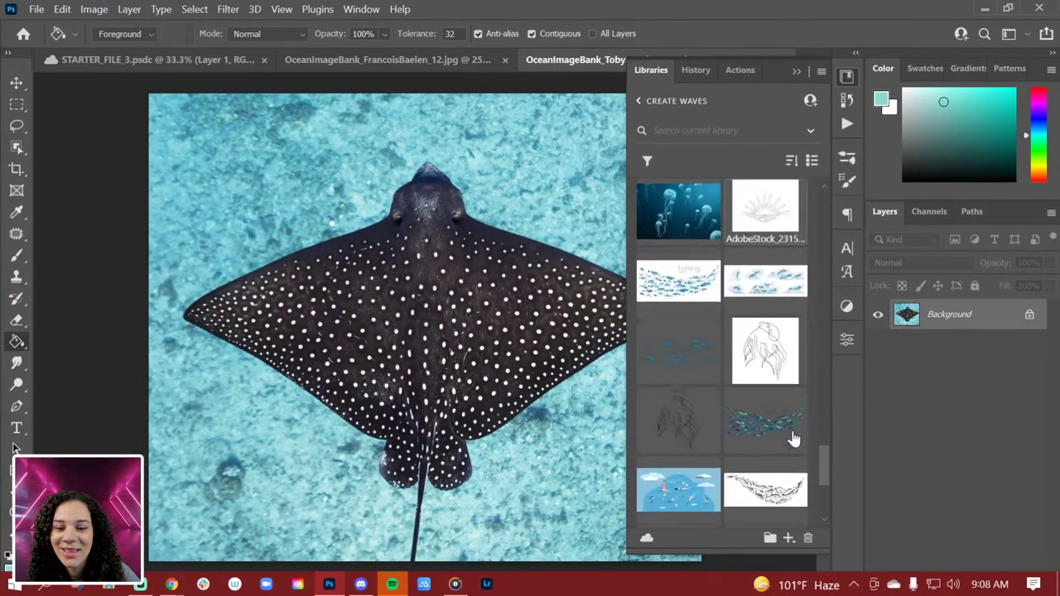
{"action": "scroll", "coordinate": [793, 440], "scroll_direction": "down", "scroll_amount": 5}
{"action": "scroll", "coordinate": [792, 435], "scroll_direction": "up", "scroll_amount": 10}
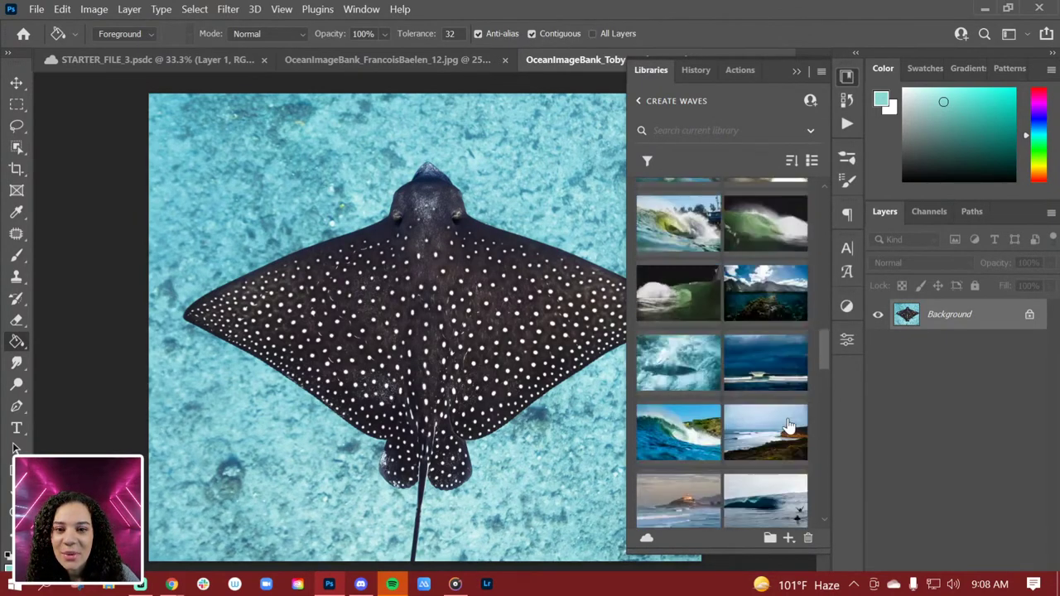
{"action": "scroll", "coordinate": [789, 426], "scroll_direction": "up", "scroll_amount": 10}
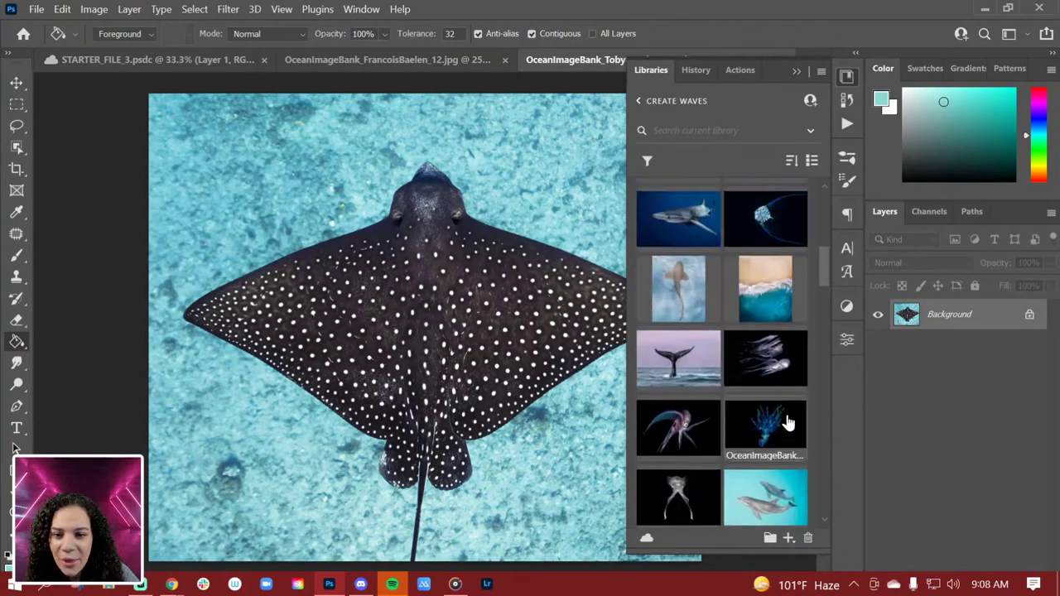
{"action": "scroll", "coordinate": [789, 424], "scroll_direction": "up", "scroll_amount": 10}
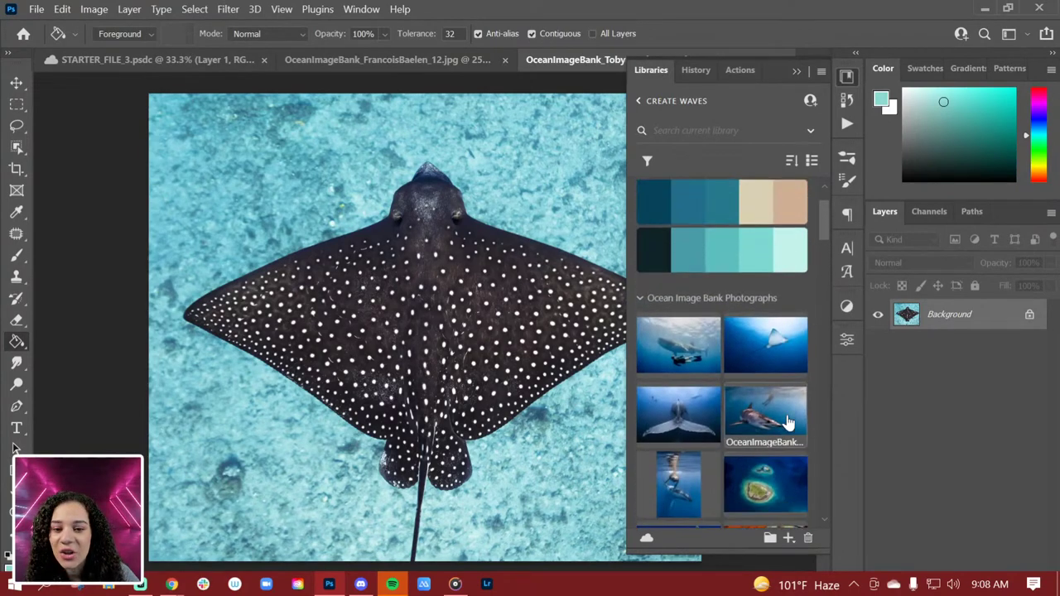
{"action": "scroll", "coordinate": [789, 422], "scroll_direction": "up", "scroll_amount": 2}
{"action": "scroll", "coordinate": [789, 422], "scroll_direction": "down", "scroll_amount": 6}
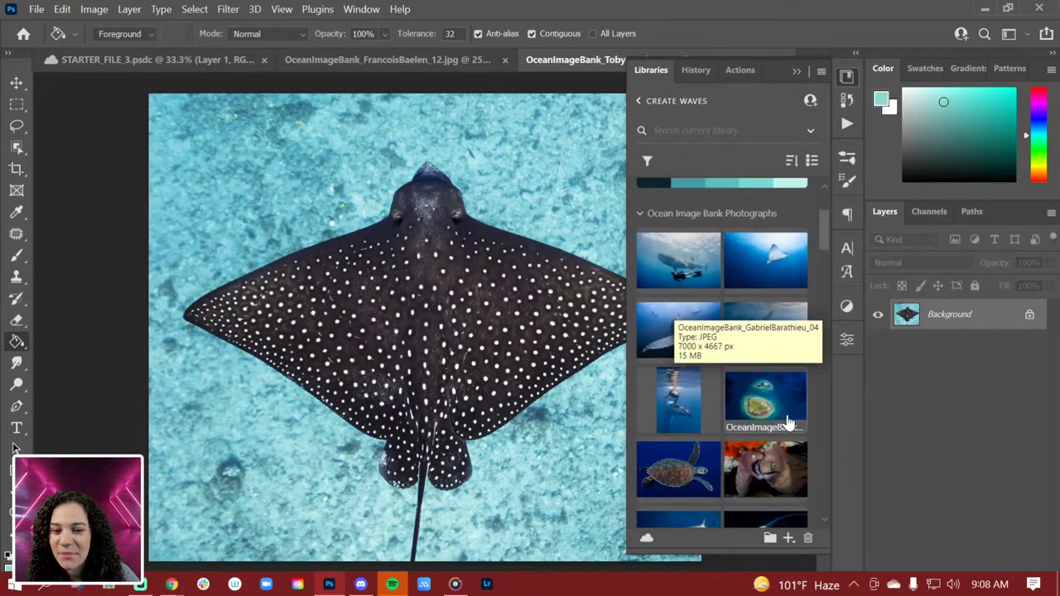
{"action": "scroll", "coordinate": [794, 443], "scroll_direction": "down", "scroll_amount": 6}
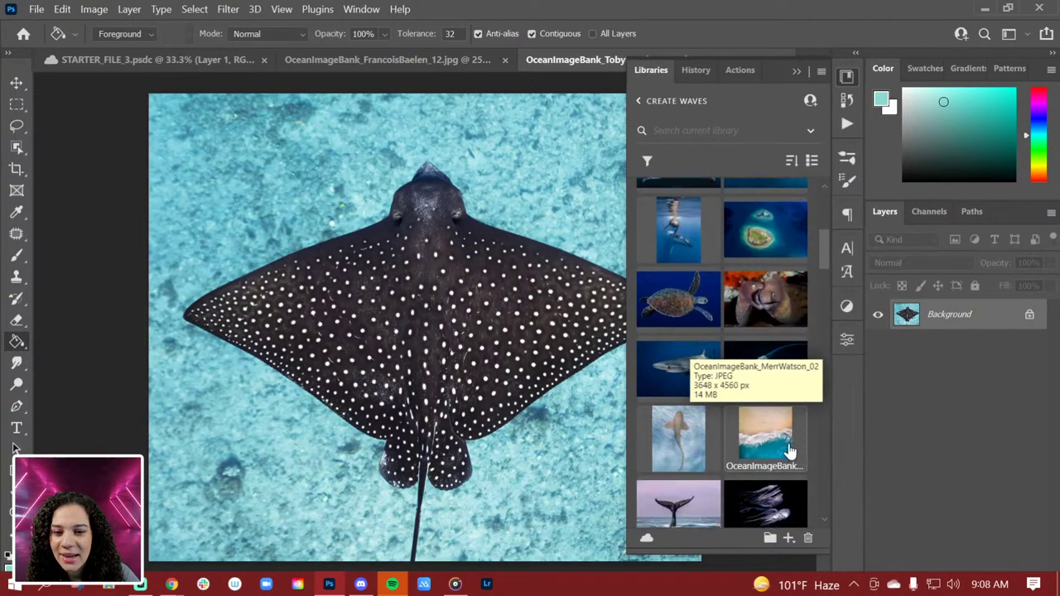
{"action": "scroll", "coordinate": [792, 452], "scroll_direction": "down", "scroll_amount": 4}
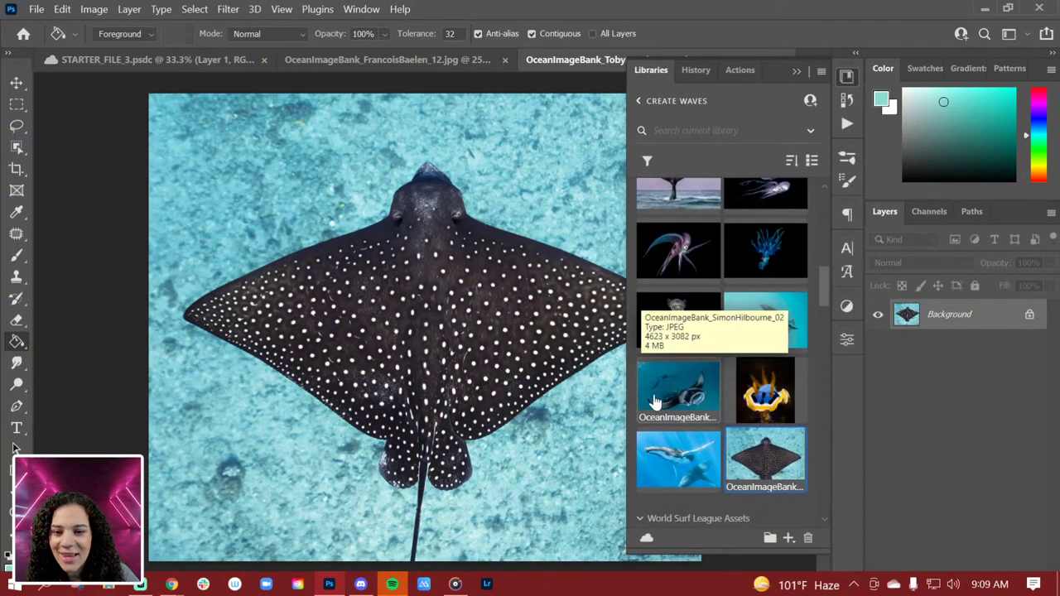
{"action": "double_click", "coordinate": [687, 399]}
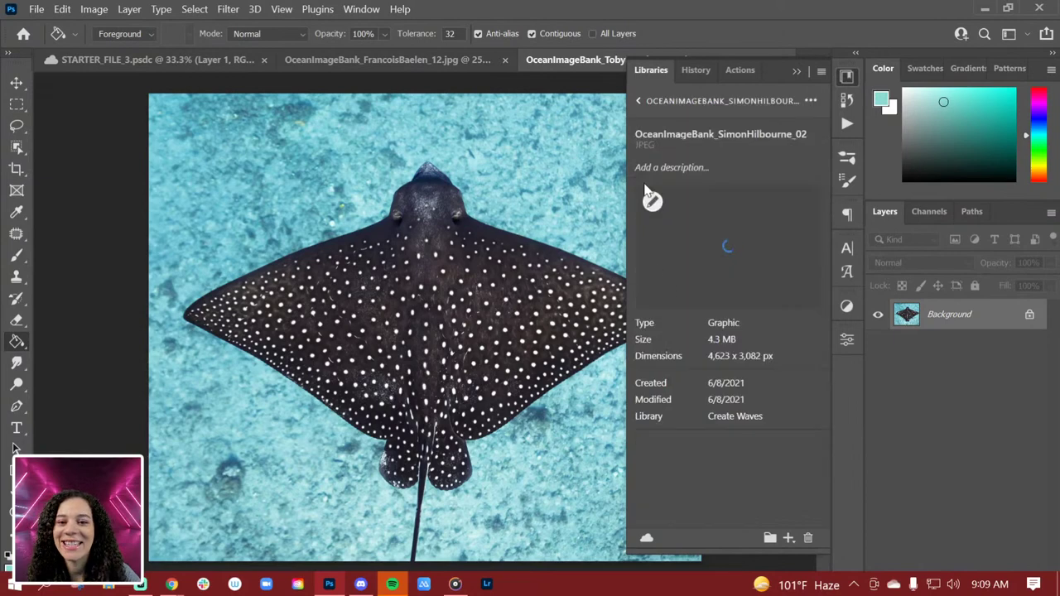
{"action": "double_click", "coordinate": [770, 282]}
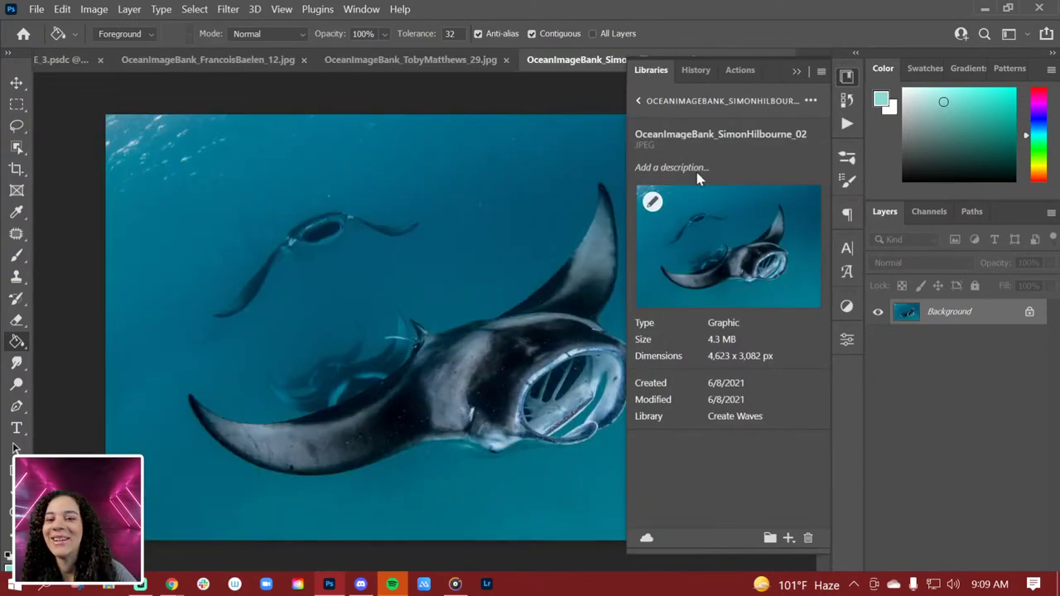
{"action": "left_click", "coordinate": [846, 76]}
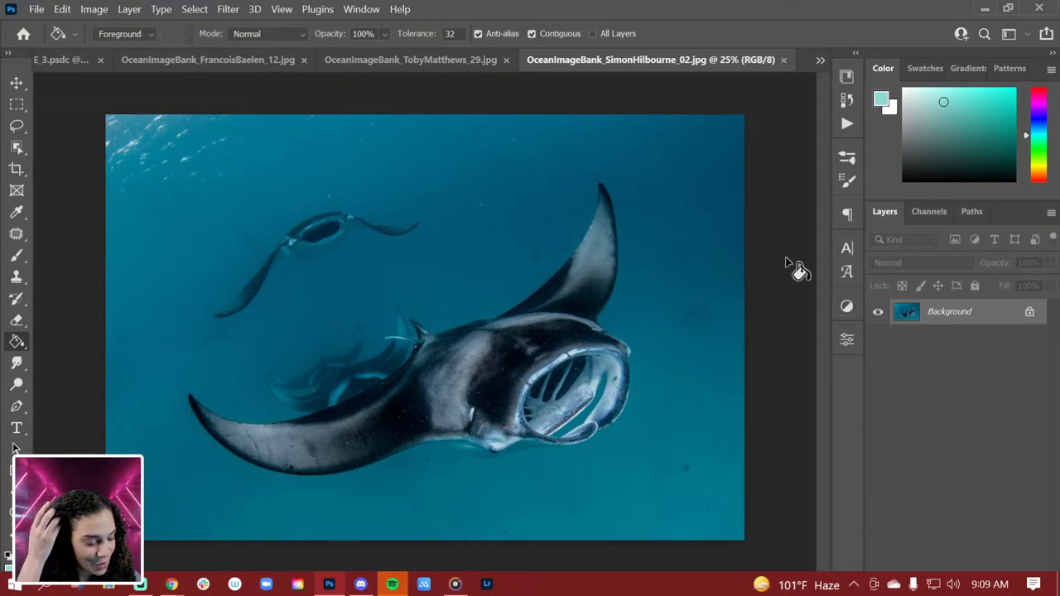
Look over the two eagle ray documents, then return to the teal starter file
{"action": "left_click", "coordinate": [448, 61]}
{"action": "left_click", "coordinate": [274, 61]}
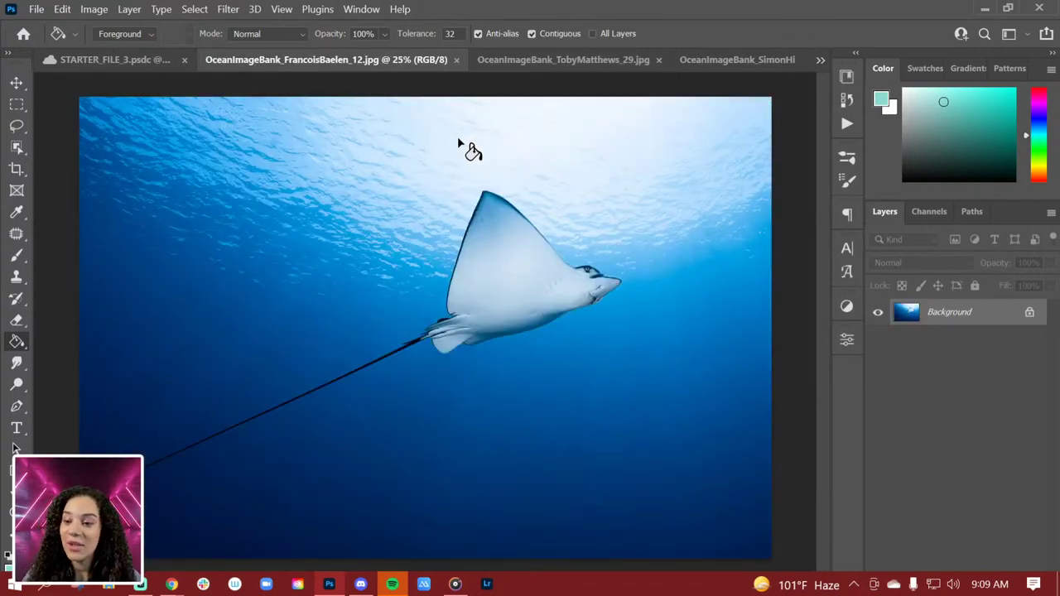
{"action": "left_click", "coordinate": [147, 66]}
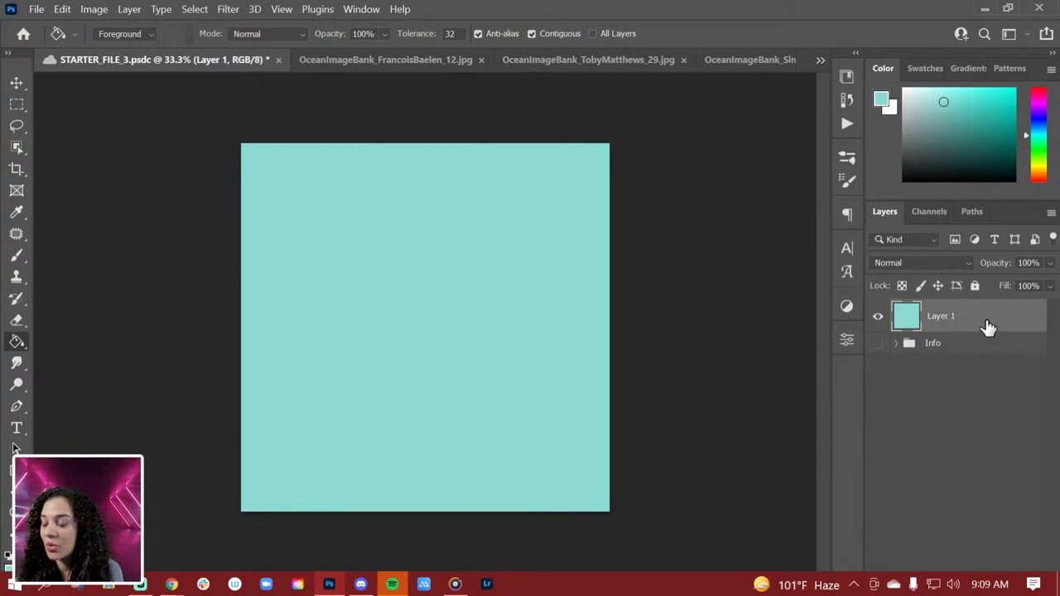
Add an empty Layer 2, switch to a smaller brush, and show the Libraries panel
{"action": "key", "text": "ctrl+shift+n"}
{"action": "key", "text": "Return"}
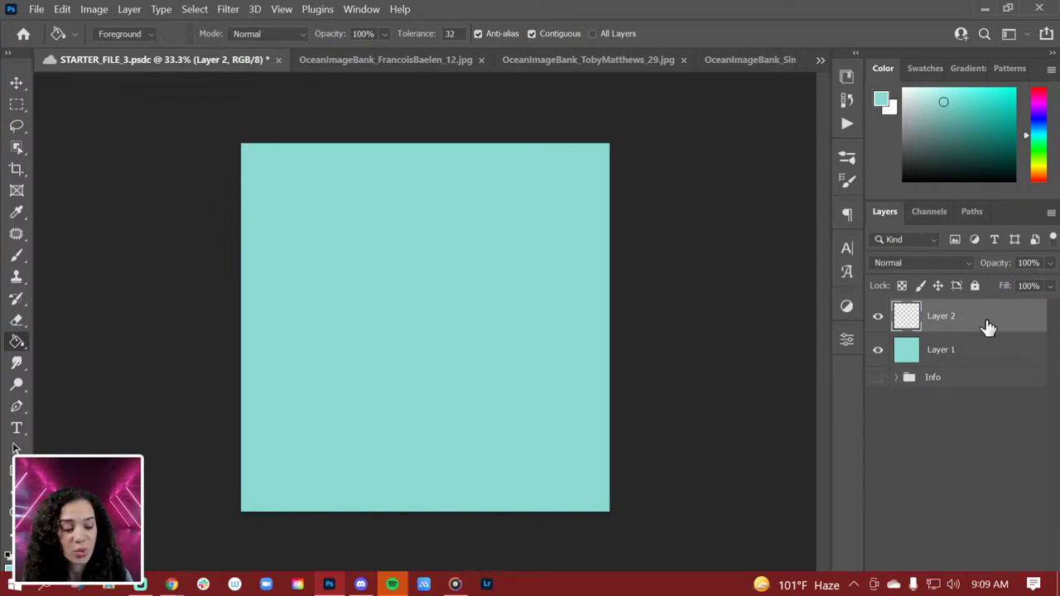
{"action": "key", "text": "b"}
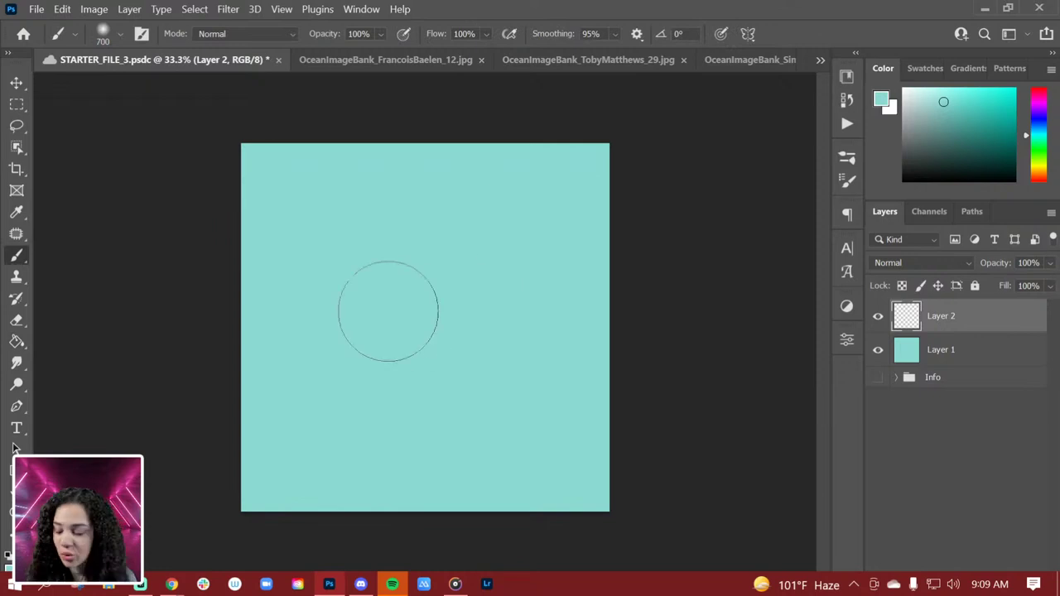
{"action": "key", "text": "bracketleft"}
{"action": "key", "text": "bracketleft"}
{"action": "key", "text": "bracketleft"}
{"action": "key", "text": "bracketleft"}
{"action": "key", "text": "bracketleft"}
{"action": "key", "text": "bracketleft"}
{"action": "key", "text": "bracketleft"}
{"action": "key", "text": "bracketleft"}
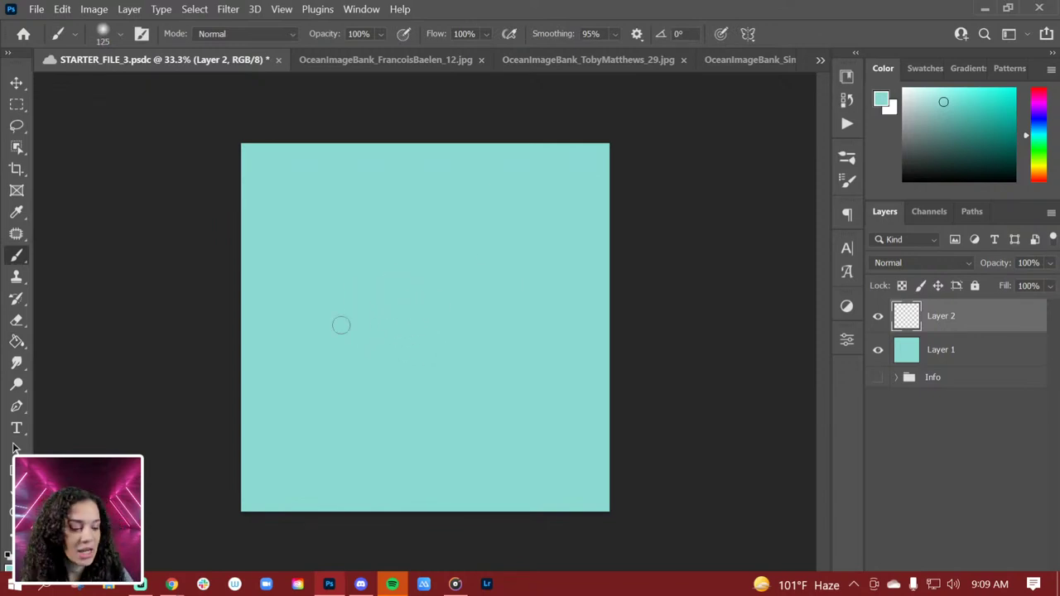
{"action": "left_click", "coordinate": [847, 78]}
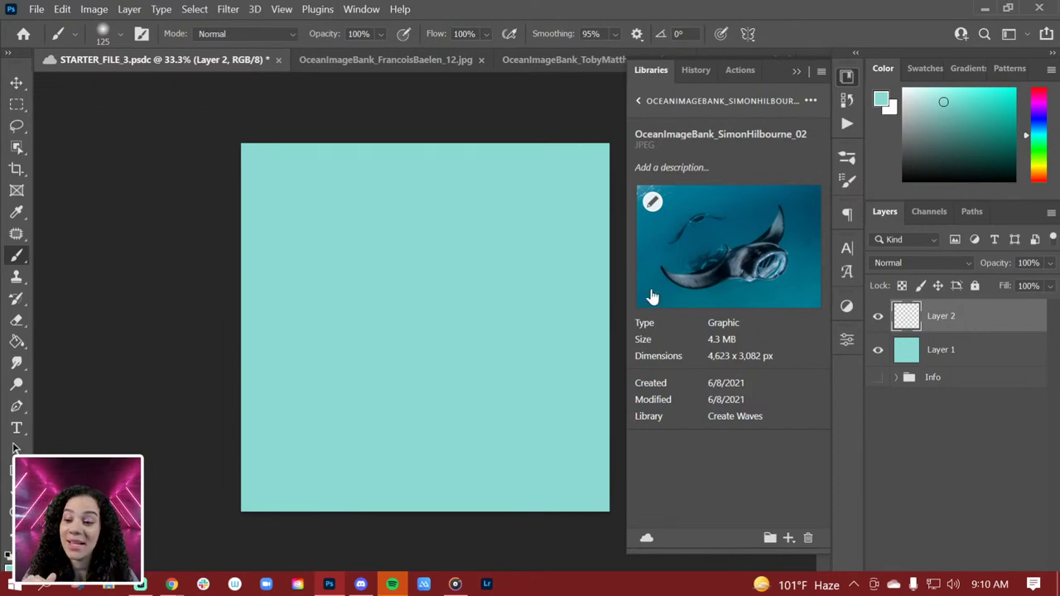
Fill Layer 1 with Color Theme 2's beige, then reselect Layer 2 and load the dark navy swatch
{"action": "left_click", "coordinate": [639, 99]}
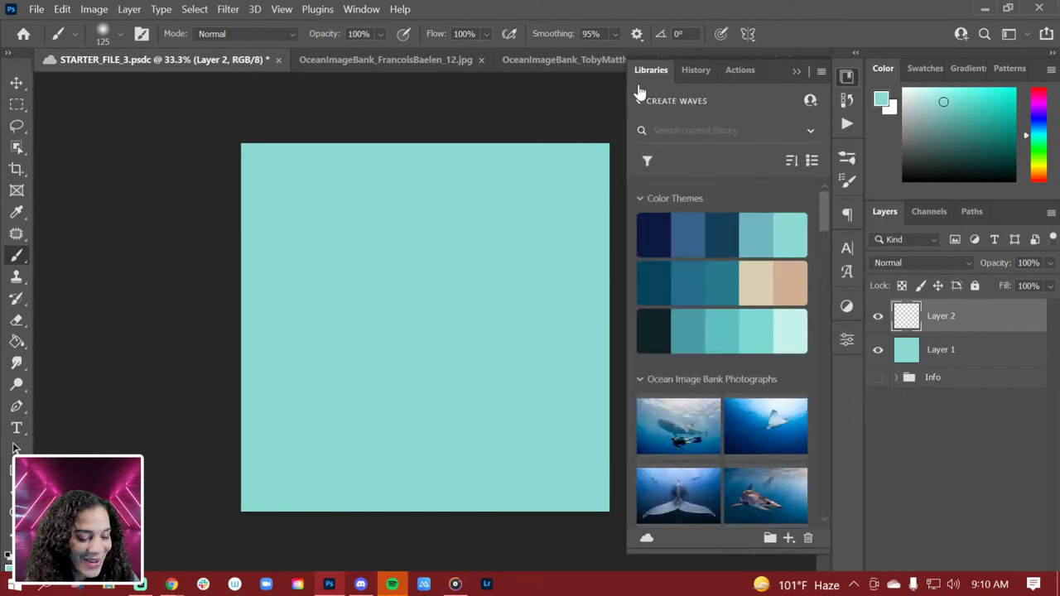
{"action": "left_click", "coordinate": [639, 96]}
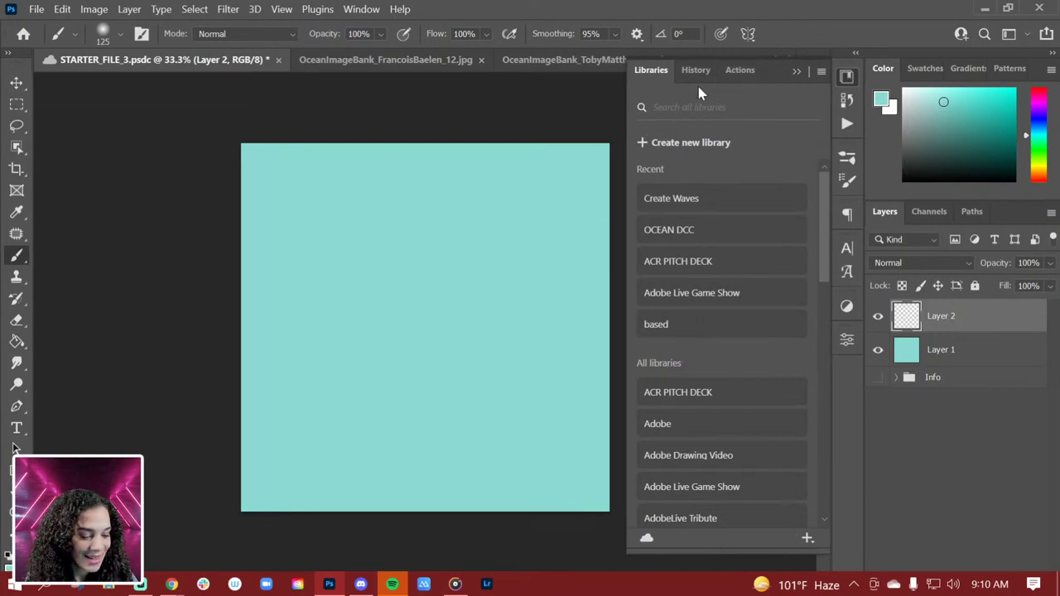
{"action": "left_click", "coordinate": [671, 198]}
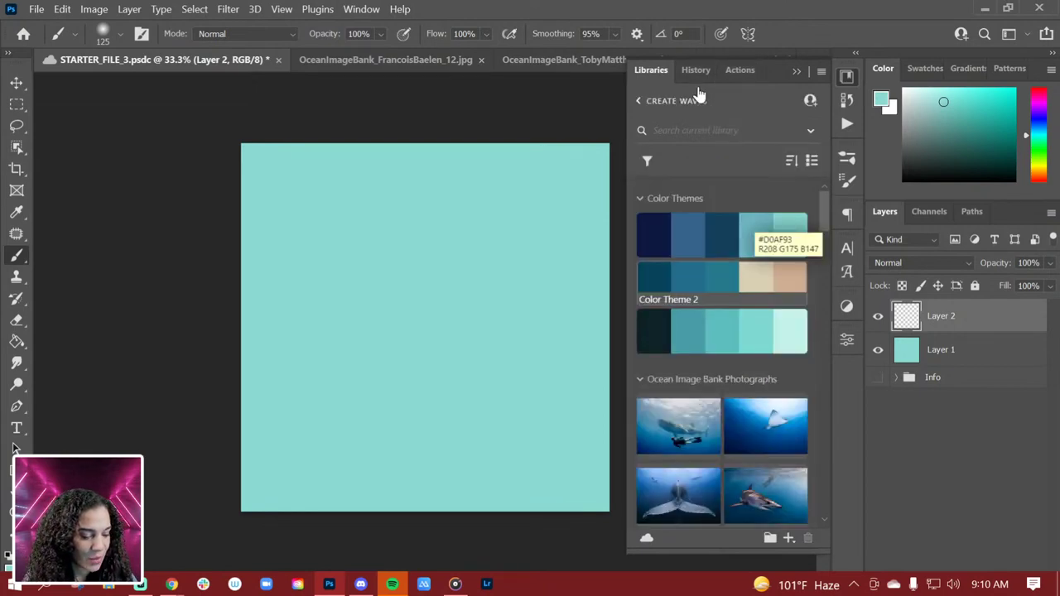
{"action": "left_click", "coordinate": [755, 278]}
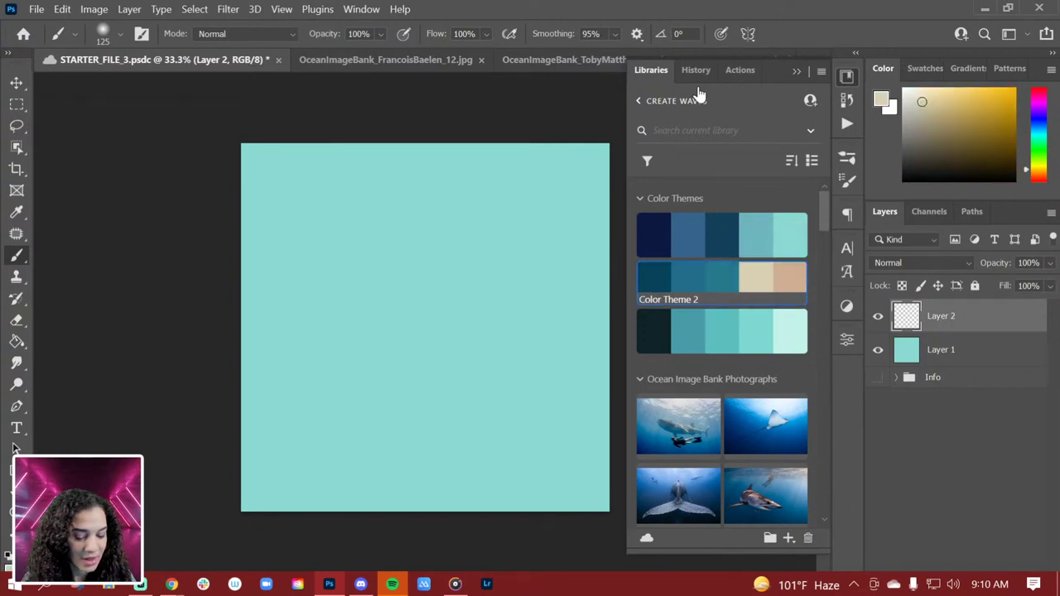
{"action": "key", "text": "g"}
{"action": "left_click", "coordinate": [376, 323]}
{"action": "key", "text": "ctrl+z"}
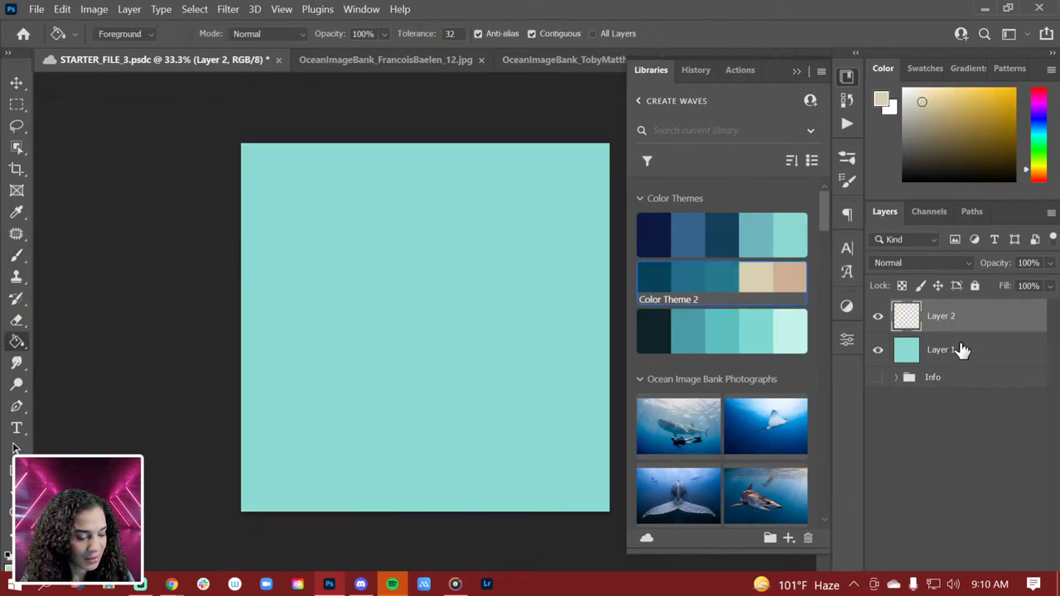
{"action": "left_click", "coordinate": [957, 350]}
{"action": "left_click", "coordinate": [414, 382]}
{"action": "left_click", "coordinate": [968, 322]}
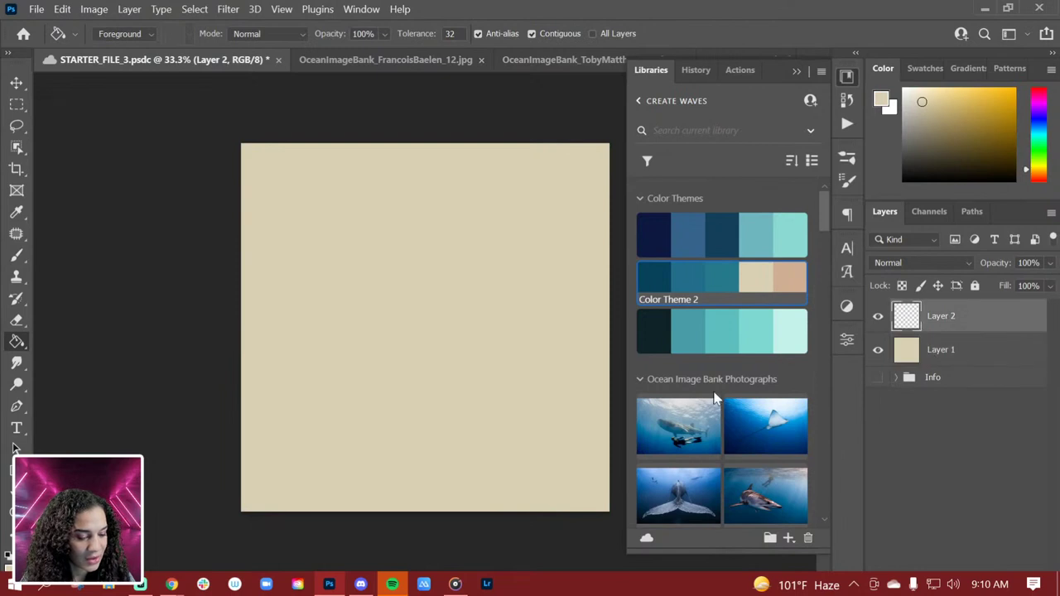
{"action": "left_click", "coordinate": [670, 91]}
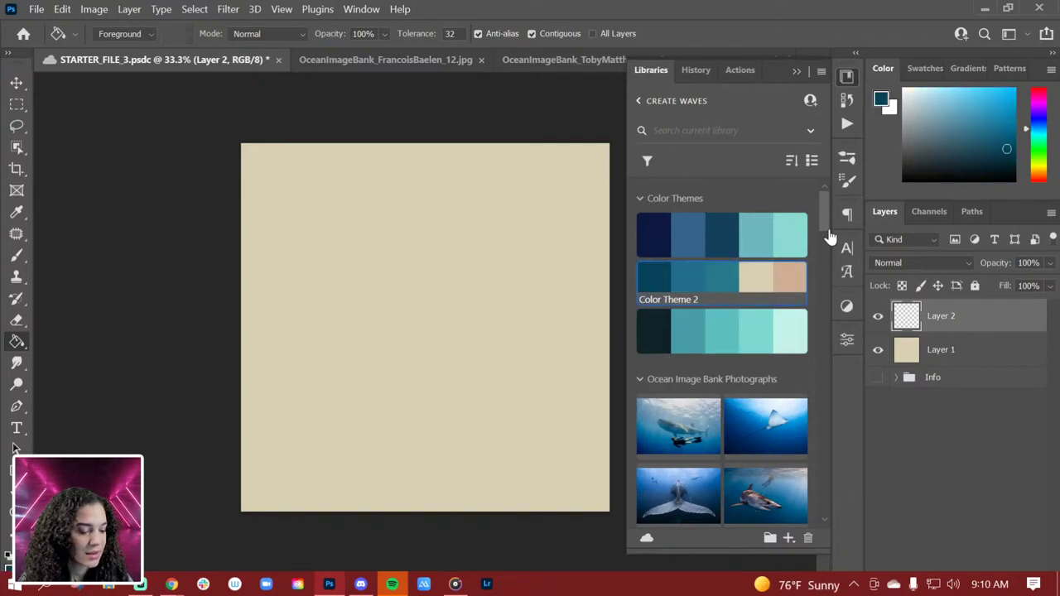
Hide Libraries and switch to the Hard Round brush, undoing a test stroke
{"action": "left_click", "coordinate": [847, 77]}
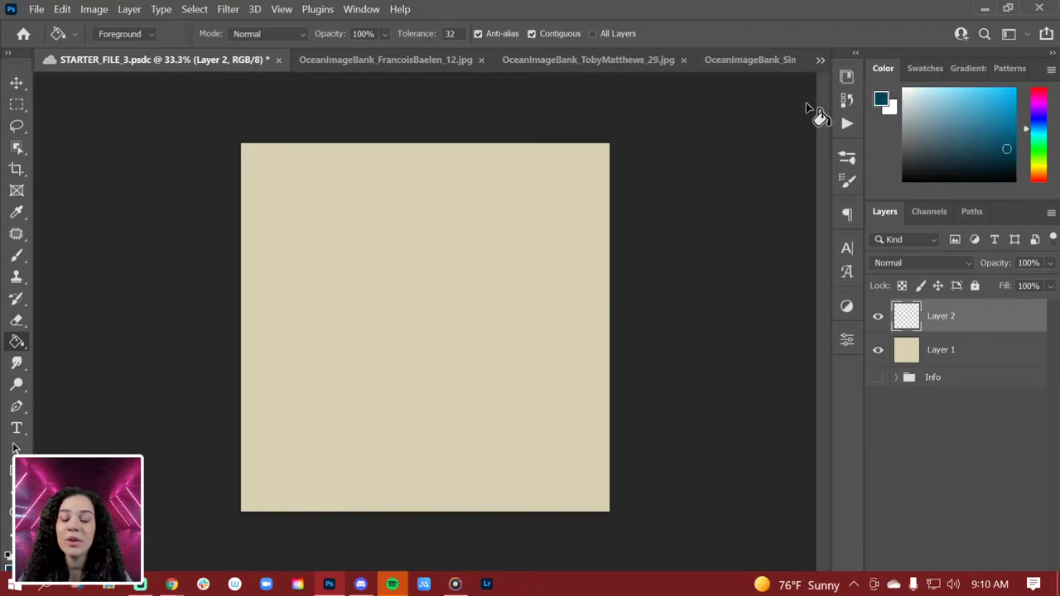
{"action": "key", "text": "b"}
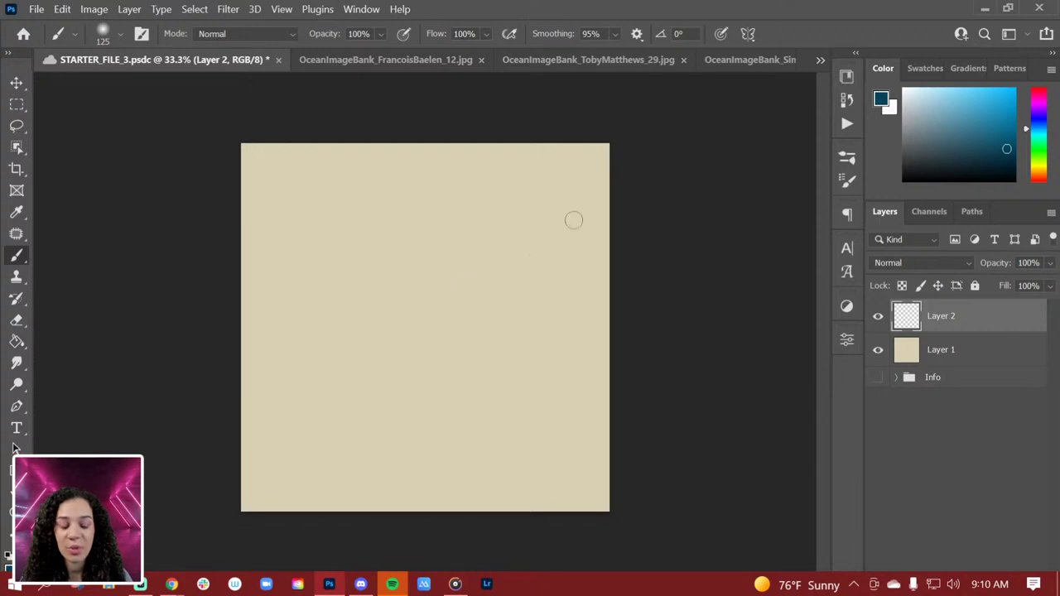
{"action": "mouse_move", "coordinate": [401, 268]}
{"action": "left_mouse_down"}
{"action": "mouse_move", "coordinate": [388, 312]}
{"action": "mouse_move", "coordinate": [431, 300]}
{"action": "left_mouse_up"}
{"action": "key", "text": "ctrl+z"}
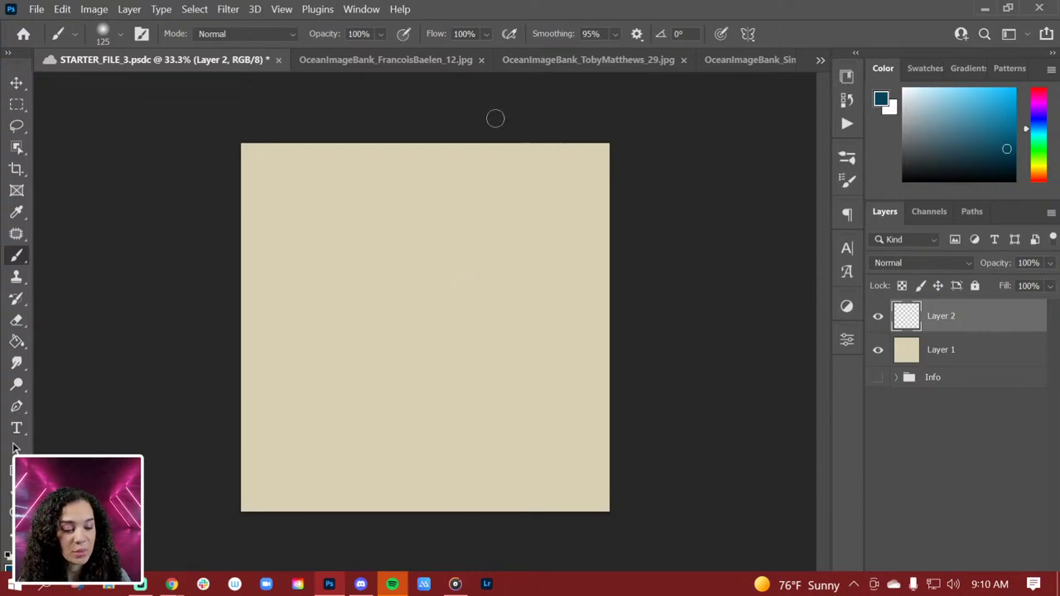
{"action": "left_click", "coordinate": [615, 35]}
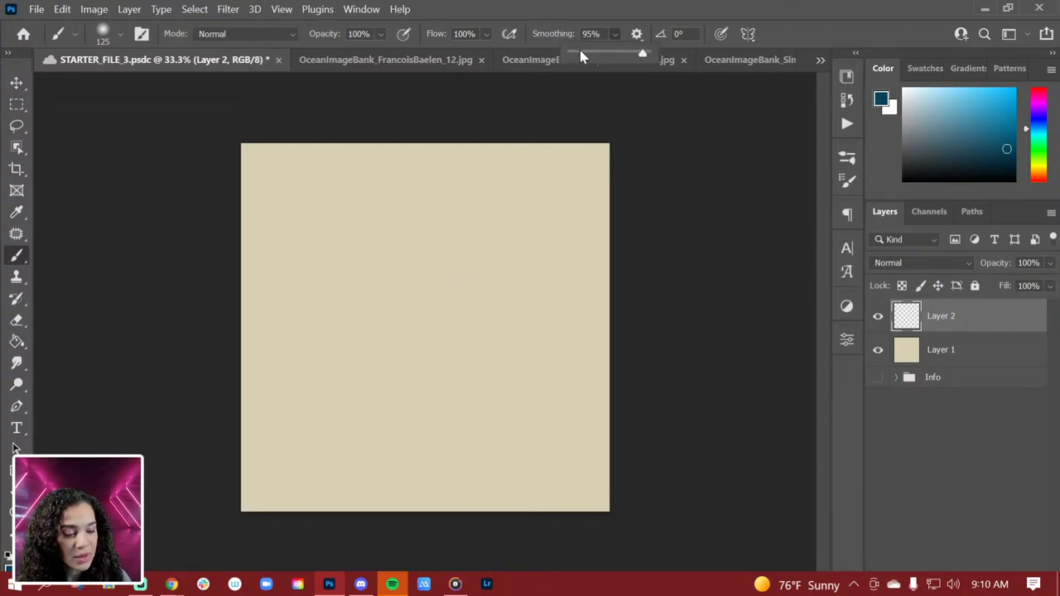
{"action": "left_click", "coordinate": [572, 55]}
{"action": "right_click", "coordinate": [414, 254]}
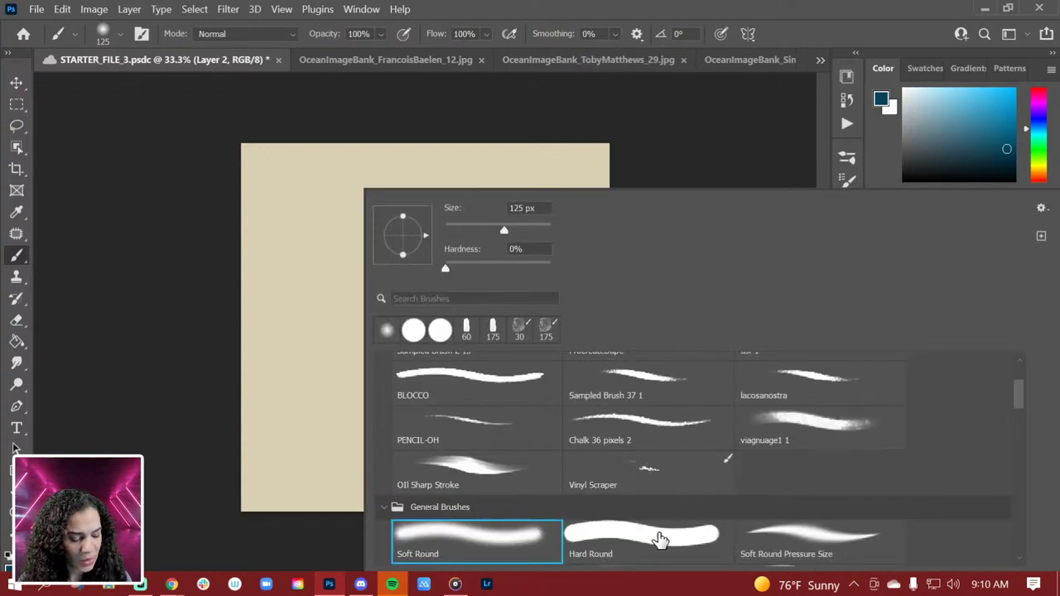
{"action": "left_click", "coordinate": [690, 541]}
Set brush smoothing to 16% and paint half the manta ray body in navy
{"action": "left_click", "coordinate": [615, 34]}
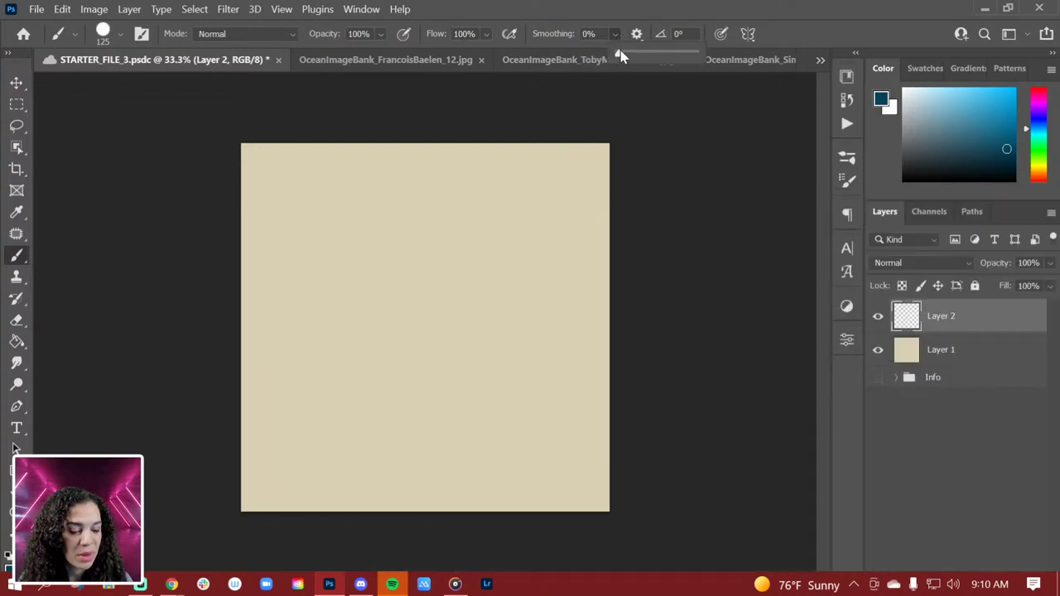
{"action": "left_click", "coordinate": [631, 53]}
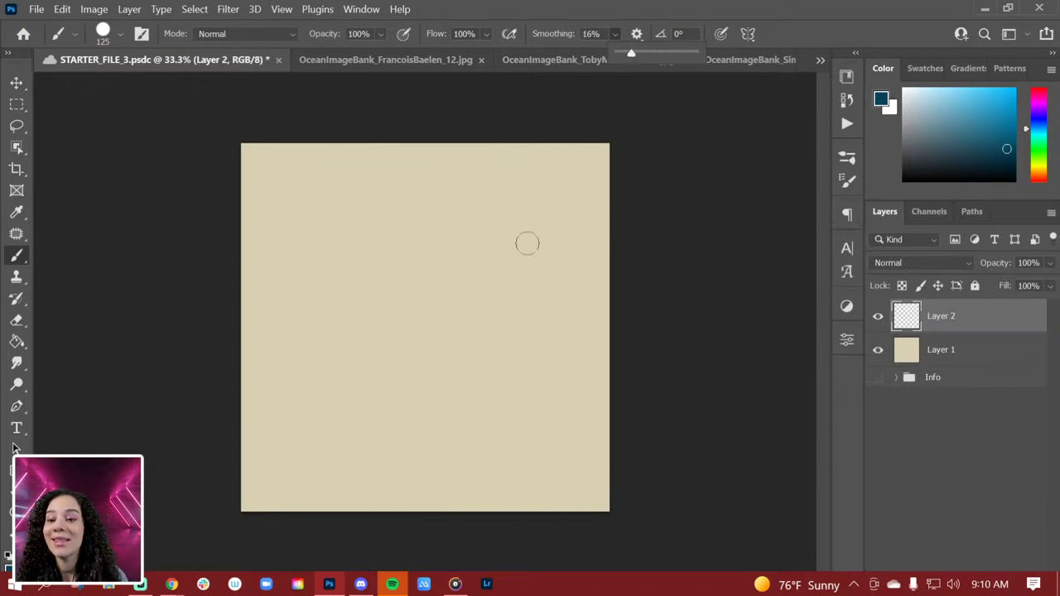
{"action": "mouse_move", "coordinate": [534, 254]}
{"action": "left_mouse_down"}
{"action": "mouse_move", "coordinate": [445, 245]}
{"action": "mouse_move", "coordinate": [369, 263]}
{"action": "mouse_move", "coordinate": [319, 300]}
{"action": "mouse_move", "coordinate": [300, 333]}
{"action": "mouse_move", "coordinate": [332, 322]}
{"action": "mouse_move", "coordinate": [304, 336]}
{"action": "mouse_move", "coordinate": [404, 333]}
{"action": "left_mouse_up"}
{"action": "mouse_move", "coordinate": [421, 258]}
{"action": "left_mouse_down"}
{"action": "mouse_move", "coordinate": [386, 324]}
{"action": "mouse_move", "coordinate": [352, 323]}
{"action": "mouse_move", "coordinate": [409, 261]}
{"action": "mouse_move", "coordinate": [325, 334]}
{"action": "mouse_move", "coordinate": [396, 347]}
{"action": "mouse_move", "coordinate": [439, 386]}
{"action": "mouse_move", "coordinate": [444, 291]}
{"action": "mouse_move", "coordinate": [430, 372]}
{"action": "mouse_move", "coordinate": [431, 271]}
{"action": "mouse_move", "coordinate": [417, 355]}
{"action": "mouse_move", "coordinate": [412, 279]}
{"action": "mouse_move", "coordinate": [432, 367]}
{"action": "mouse_move", "coordinate": [439, 258]}
{"action": "mouse_move", "coordinate": [425, 245]}
{"action": "mouse_move", "coordinate": [386, 260]}
{"action": "mouse_move", "coordinate": [432, 235]}
{"action": "mouse_move", "coordinate": [413, 243]}
{"action": "mouse_move", "coordinate": [396, 233]}
{"action": "mouse_move", "coordinate": [415, 203]}
{"action": "mouse_move", "coordinate": [423, 232]}
{"action": "mouse_move", "coordinate": [441, 234]}
{"action": "mouse_move", "coordinate": [407, 232]}
{"action": "mouse_move", "coordinate": [309, 307]}
{"action": "left_mouse_up"}
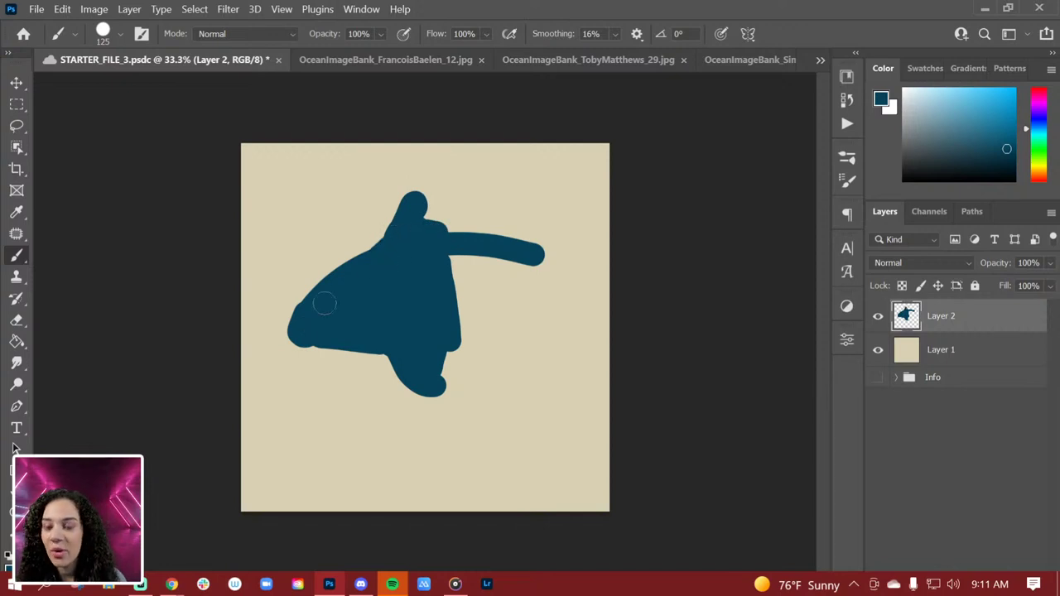
Duplicate the half manta, flip the copy horizontally and slide it right to form the other half
{"action": "key", "text": "ctrl+j"}
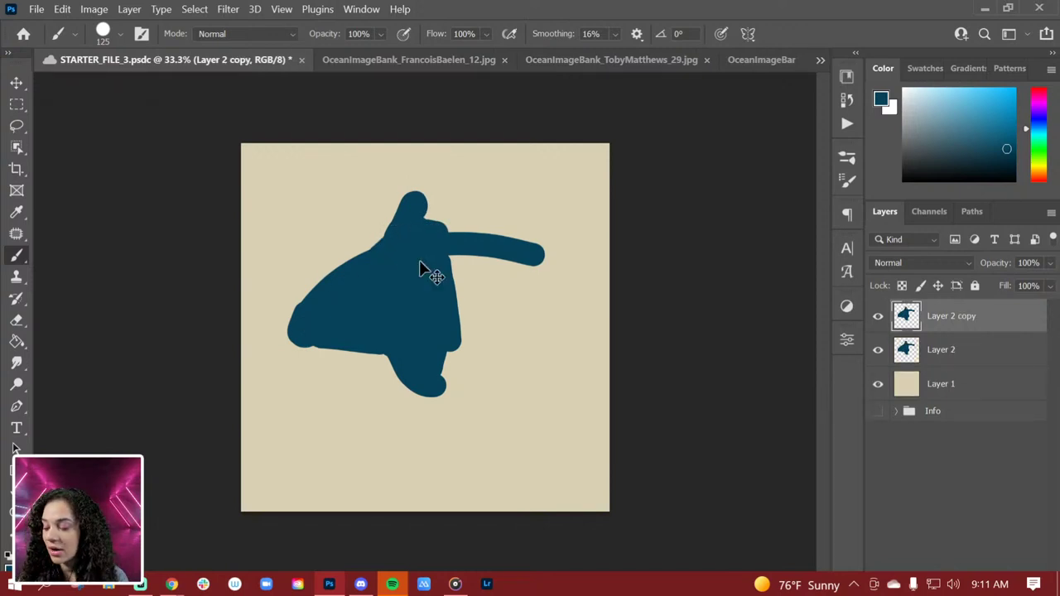
{"action": "key", "text": "ctrl+t"}
{"action": "right_click", "coordinate": [402, 323]}
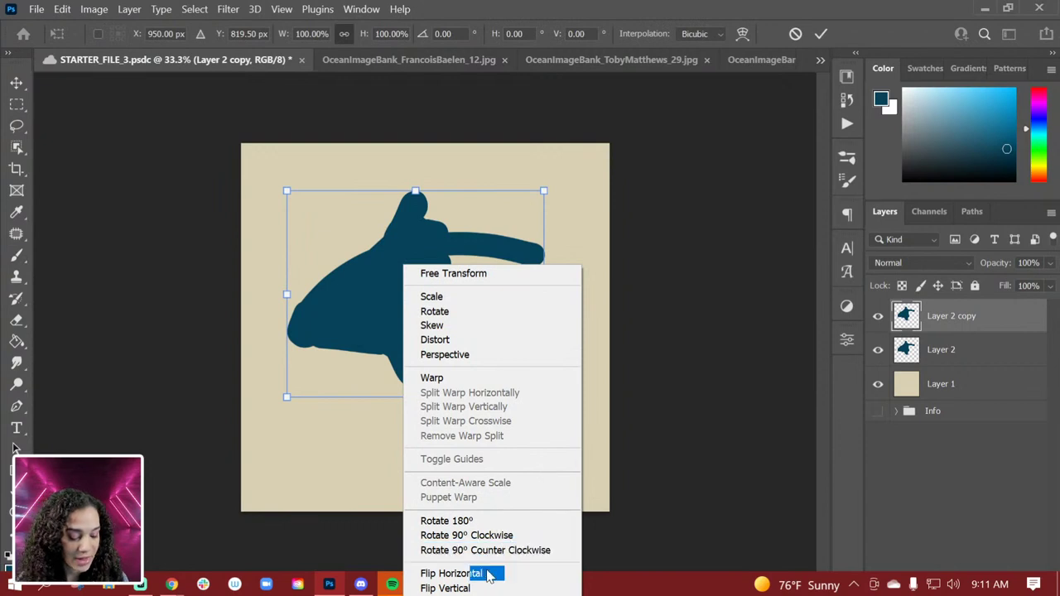
{"action": "left_click", "coordinate": [451, 573]}
{"action": "mouse_move", "coordinate": [450, 336]}
{"action": "left_mouse_down"}
{"action": "mouse_move", "coordinate": [526, 310]}
{"action": "mouse_move", "coordinate": [530, 379]}
{"action": "left_mouse_up"}
{"action": "key", "text": "Return"}
Shift both halves left onto the canvas and merge Layer 2 and Layer 2 copy into one layer
{"action": "left_click", "coordinate": [966, 351], "text": "shift"}
{"action": "key", "text": "ctrl+t"}
{"action": "key", "text": "Return"}
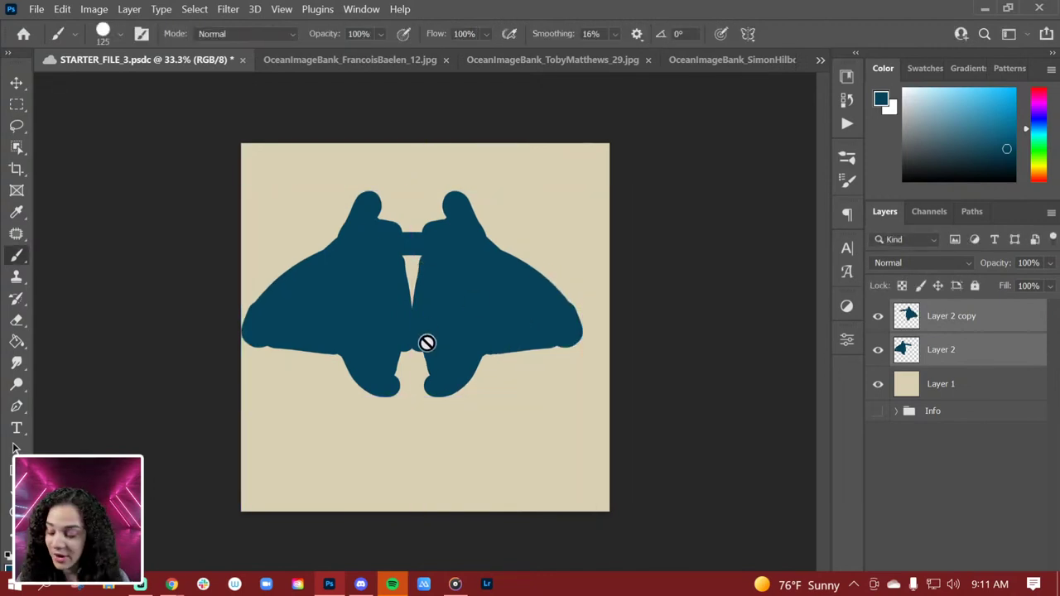
{"action": "left_click", "coordinate": [984, 323]}
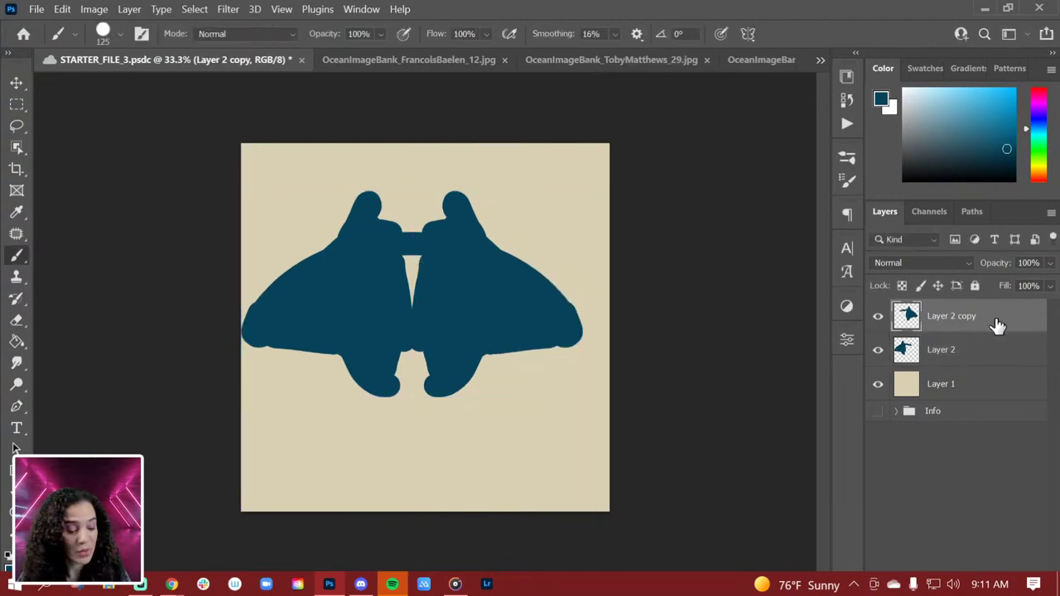
{"action": "left_click", "coordinate": [981, 349], "text": "ctrl"}
{"action": "key", "text": "ctrl+e"}
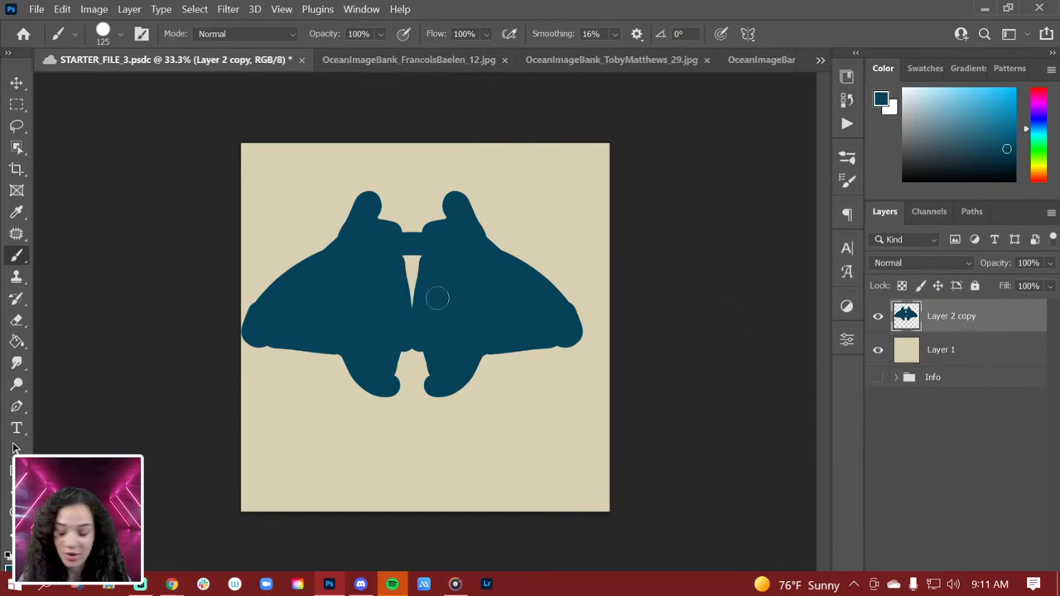
Paint over the gap between the manta's halves and repaint its long tail with a smaller brush
{"action": "mouse_move", "coordinate": [414, 265]}
{"action": "left_mouse_down"}
{"action": "mouse_move", "coordinate": [402, 322]}
{"action": "mouse_move", "coordinate": [406, 391]}
{"action": "mouse_move", "coordinate": [424, 360]}
{"action": "mouse_move", "coordinate": [406, 383]}
{"action": "mouse_move", "coordinate": [437, 383]}
{"action": "mouse_move", "coordinate": [405, 400]}
{"action": "mouse_move", "coordinate": [435, 396]}
{"action": "mouse_move", "coordinate": [473, 343]}
{"action": "mouse_move", "coordinate": [416, 398]}
{"action": "mouse_move", "coordinate": [401, 359]}
{"action": "mouse_move", "coordinate": [424, 285]}
{"action": "mouse_move", "coordinate": [408, 247]}
{"action": "mouse_move", "coordinate": [406, 502]}
{"action": "left_mouse_up"}
{"action": "key", "text": "bracketleft"}
{"action": "key", "text": "bracketleft"}
{"action": "key", "text": "bracketleft"}
{"action": "key", "text": "bracketleft"}
{"action": "key", "text": "bracketleft"}
{"action": "key", "text": "ctrl+z"}
{"action": "left_click_drag", "start_coordinate": [405, 394], "coordinate": [405, 496]}
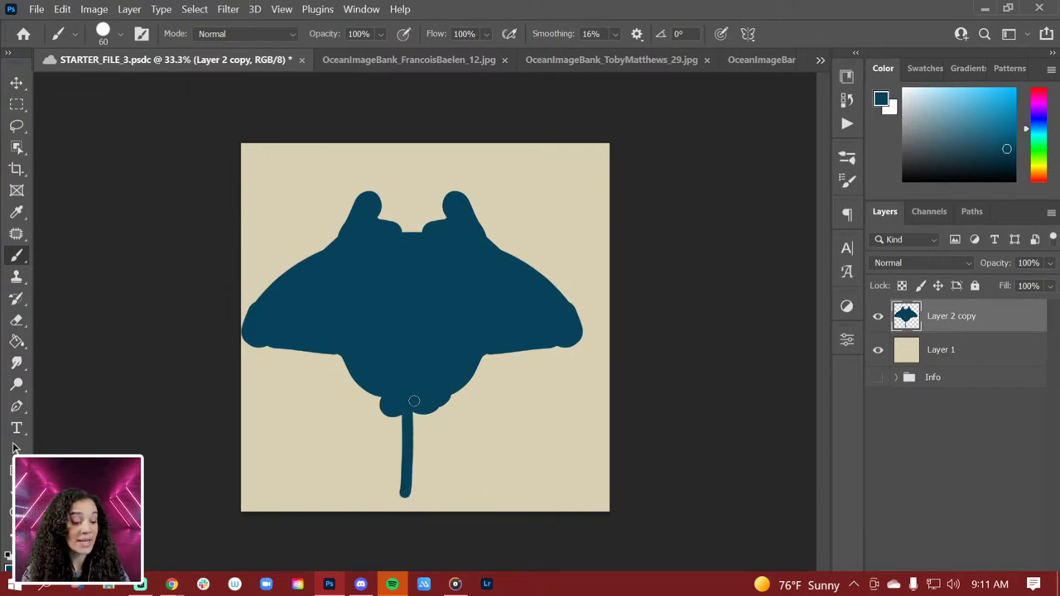
Shrink the manta, move it toward the top-left, and thicken the base of its tail
{"action": "key", "text": "ctrl+t"}
{"action": "left_click_drag", "start_coordinate": [587, 187], "coordinate": [507, 278]}
{"action": "left_click_drag", "start_coordinate": [453, 342], "coordinate": [377, 233]}
{"action": "key", "text": "Return"}
{"action": "key", "text": "b"}
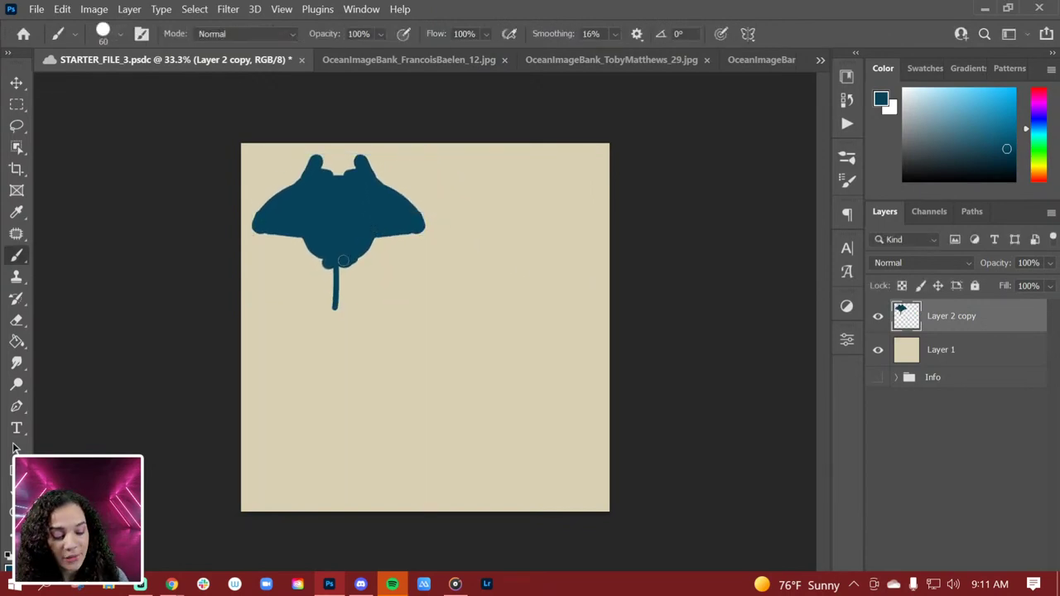
{"action": "key", "text": "bracketleft"}
{"action": "key", "text": "bracketleft"}
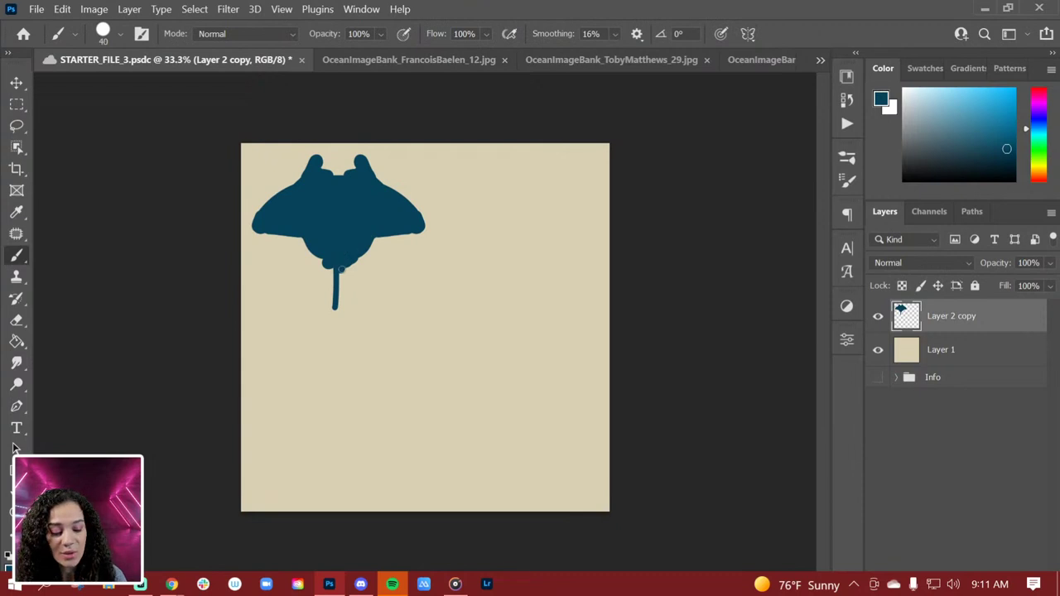
{"action": "mouse_move", "coordinate": [339, 280]}
{"action": "left_mouse_down"}
{"action": "mouse_move", "coordinate": [337, 308]}
{"action": "mouse_move", "coordinate": [334, 270]}
{"action": "mouse_move", "coordinate": [335, 396]}
{"action": "left_mouse_up"}
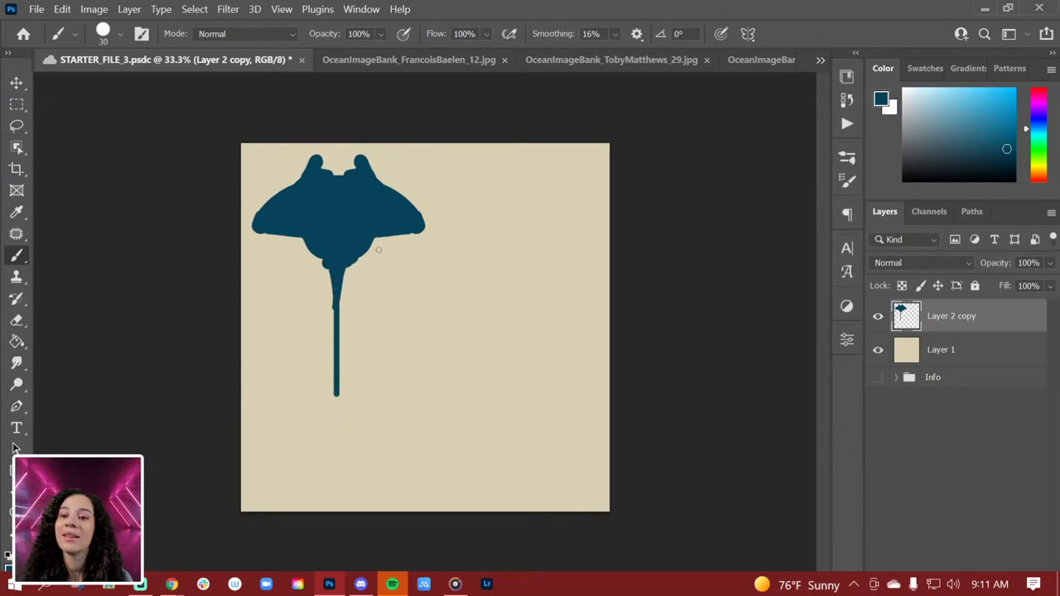
Shrink the manta further and move it up the canvas
{"action": "key", "text": "ctrl+t"}
{"action": "left_click_drag", "start_coordinate": [426, 148], "coordinate": [396, 199]}
{"action": "left_click_drag", "start_coordinate": [348, 276], "coordinate": [338, 238]}
{"action": "key", "text": "Return"}
{"action": "key", "text": "b"}
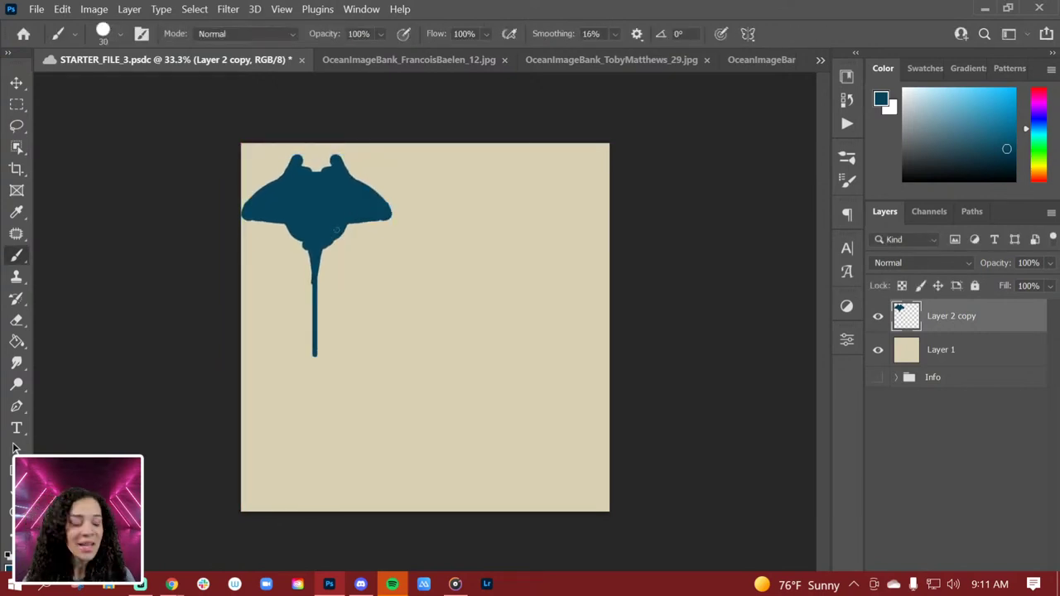
{"action": "key", "text": "ctrl+t"}
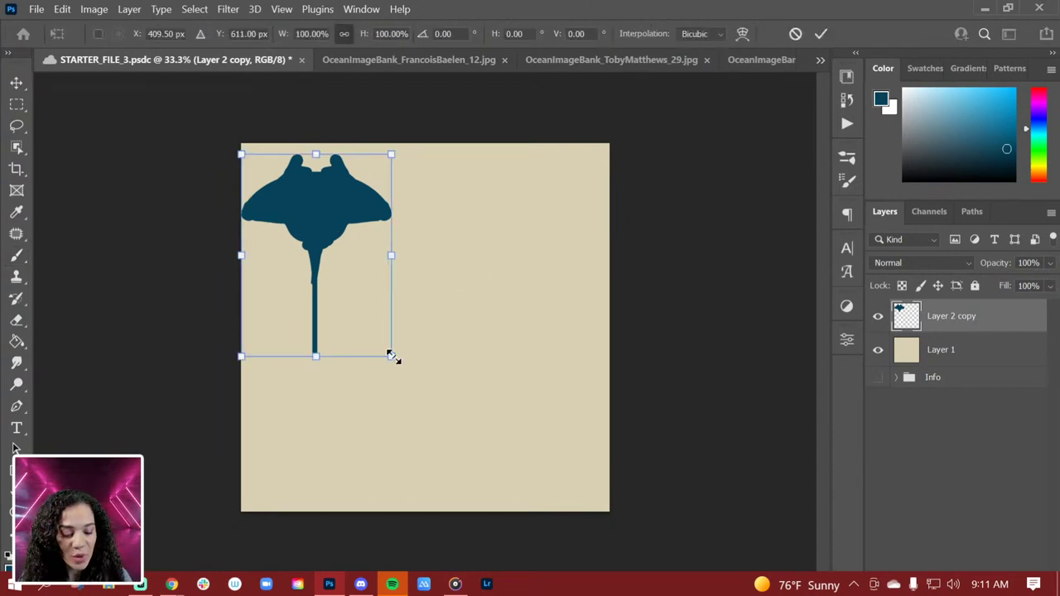
{"action": "key", "text": "Return"}
Convert the manta layer to a Smart Object and scale it to about 81% in the top-left corner
{"action": "right_click", "coordinate": [978, 315]}
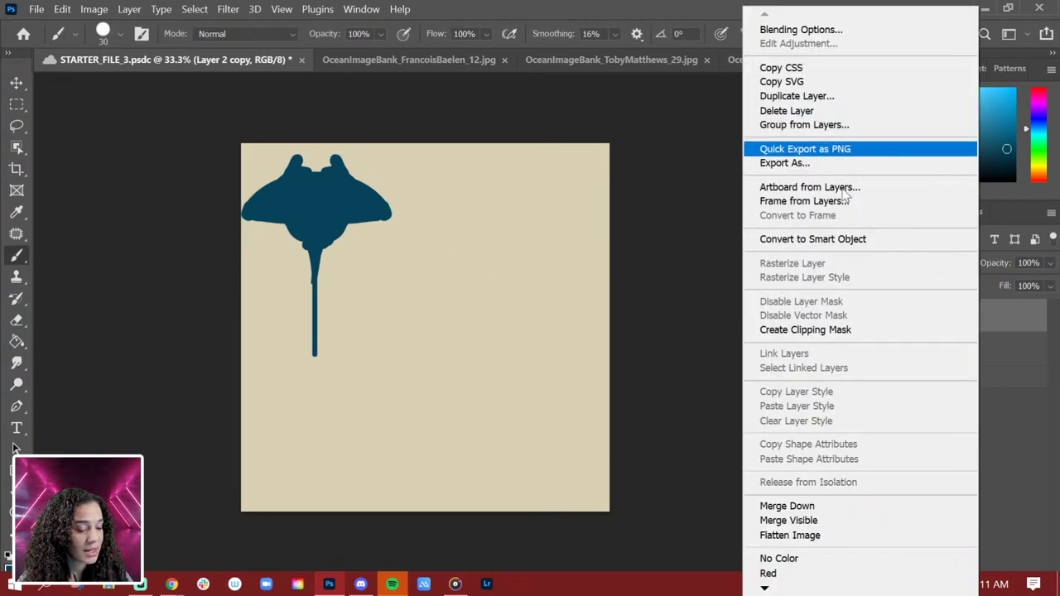
{"action": "left_click", "coordinate": [845, 245]}
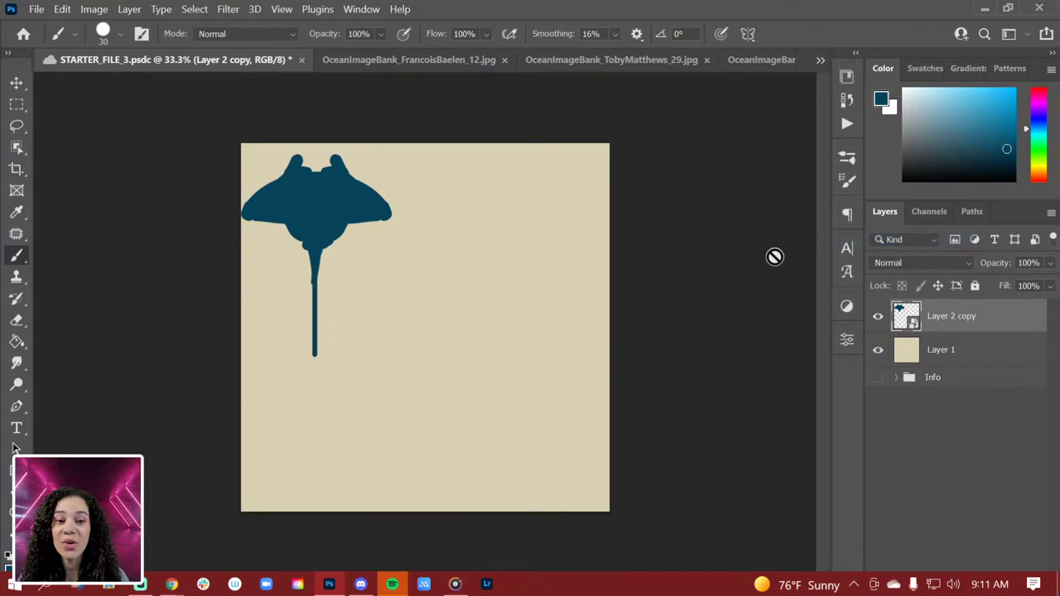
{"action": "key", "text": "ctrl+t"}
{"action": "left_click_drag", "start_coordinate": [391, 353], "coordinate": [356, 318]}
{"action": "left_click_drag", "start_coordinate": [303, 225], "coordinate": [311, 225]}
{"action": "key", "text": "Return"}
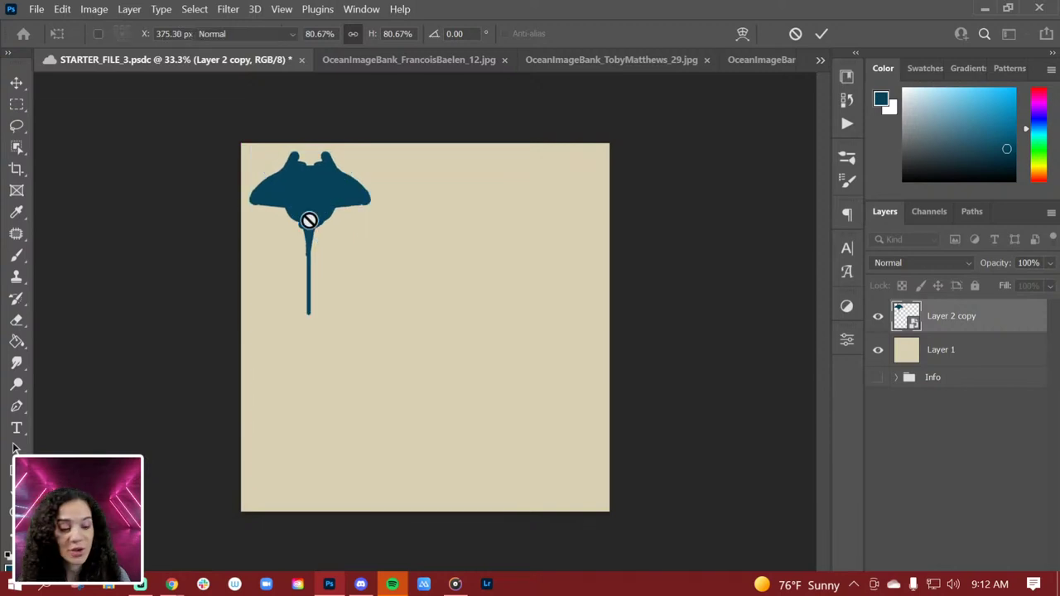
{"action": "key", "text": "b"}
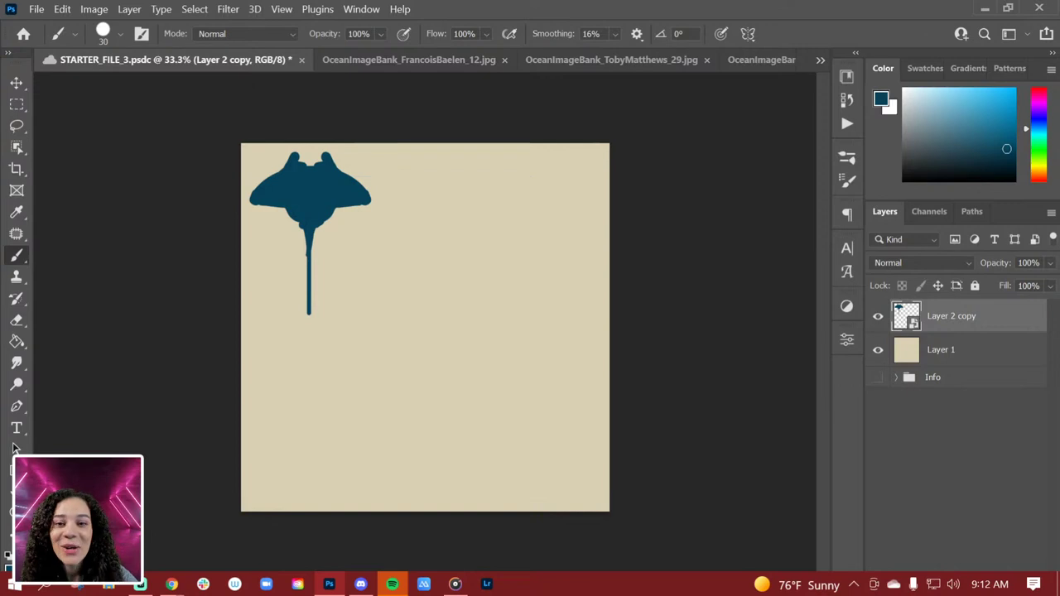
Turn on Vertical paint symmetry and confirm the axis down the canvas centre
{"action": "left_click", "coordinate": [749, 34]}
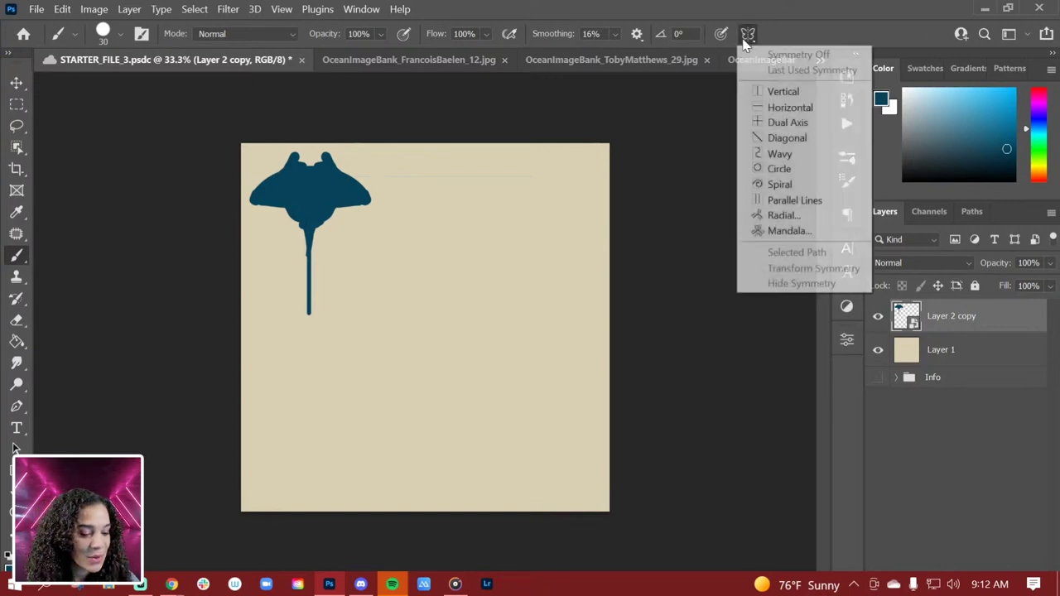
{"action": "left_click", "coordinate": [785, 95]}
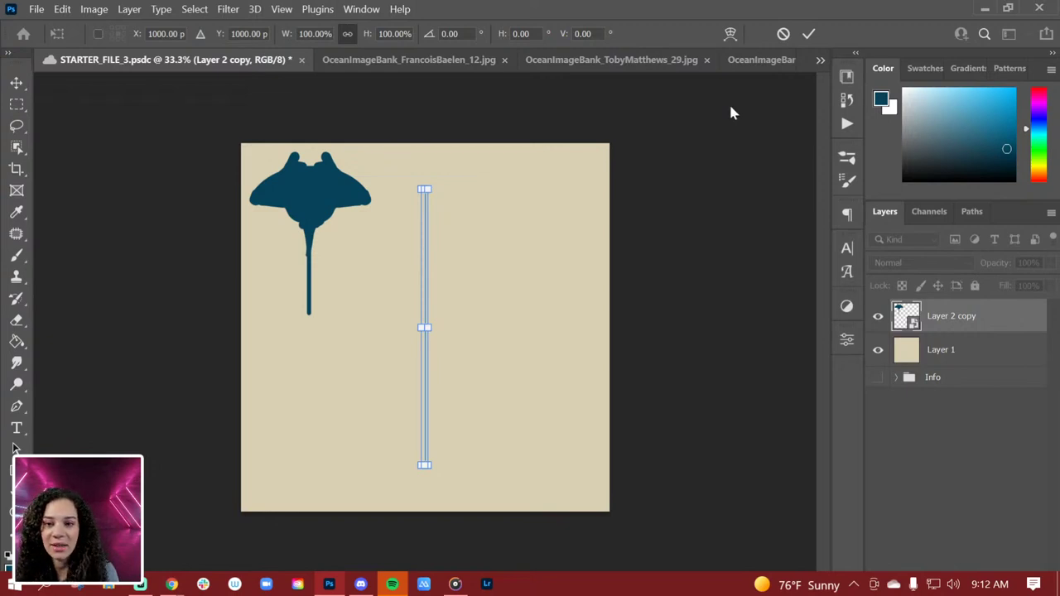
{"action": "key", "text": "Return"}
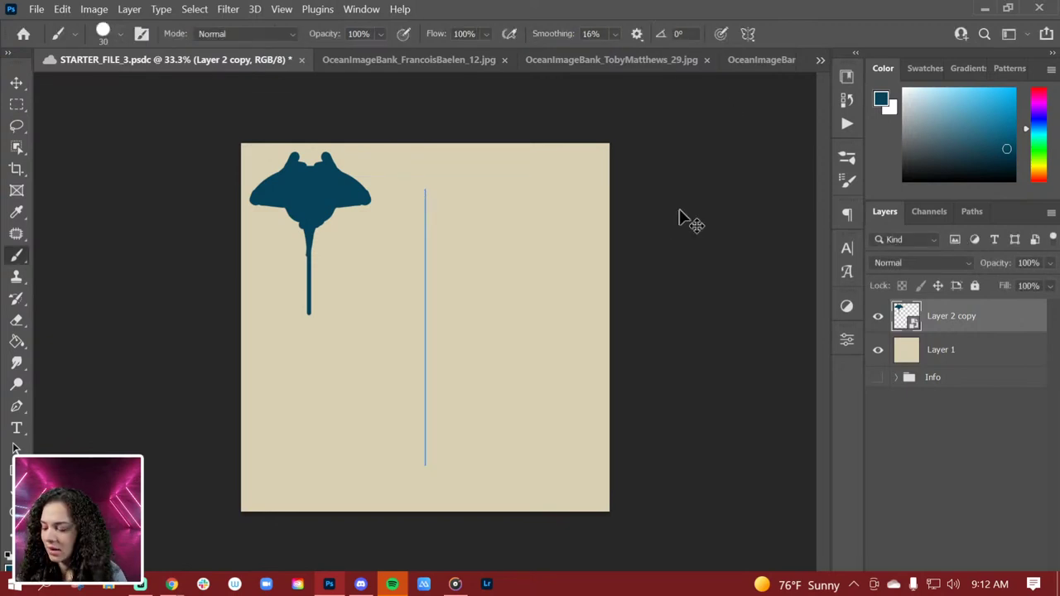
Add a new empty Layer 2 and hide the earlier manta layer
{"action": "key", "text": "ctrl+shift+n"}
{"action": "key", "text": "Return"}
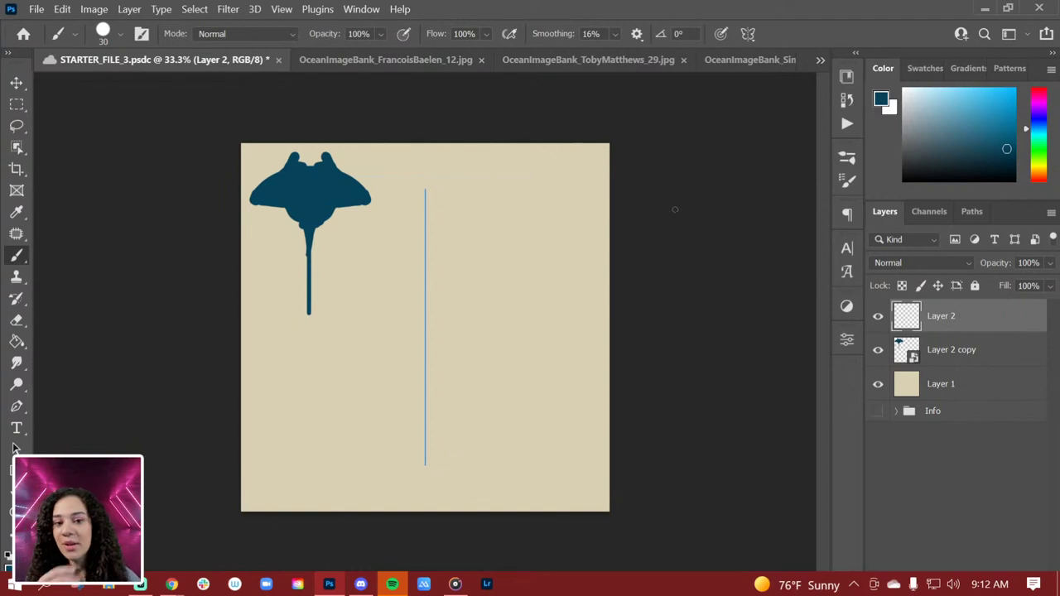
{"action": "left_click", "coordinate": [878, 350]}
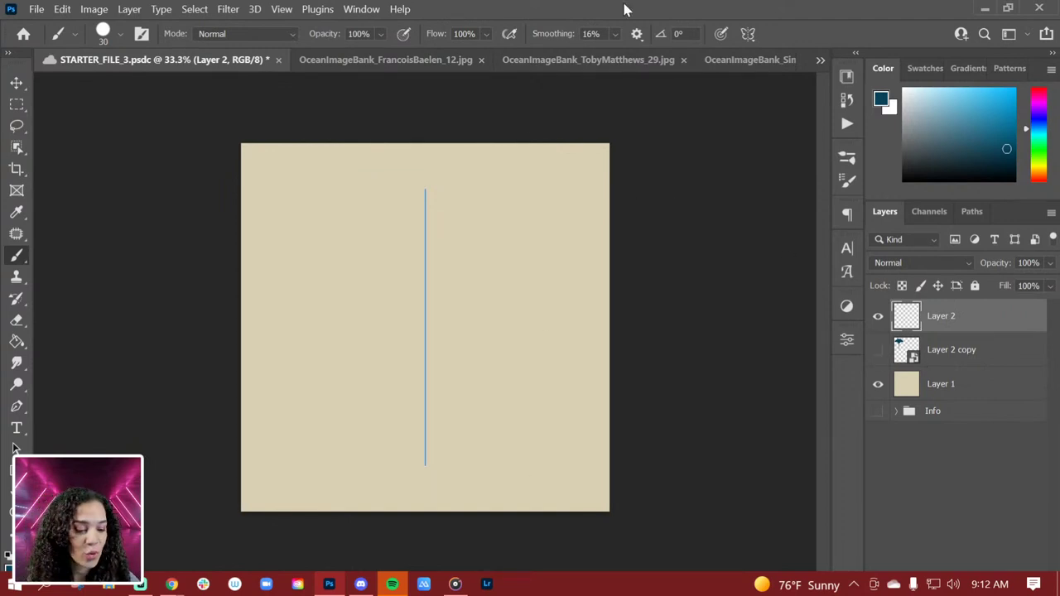
Set the brush Smoothing to 55%
{"action": "left_click", "coordinate": [616, 35]}
{"action": "left_click", "coordinate": [653, 55]}
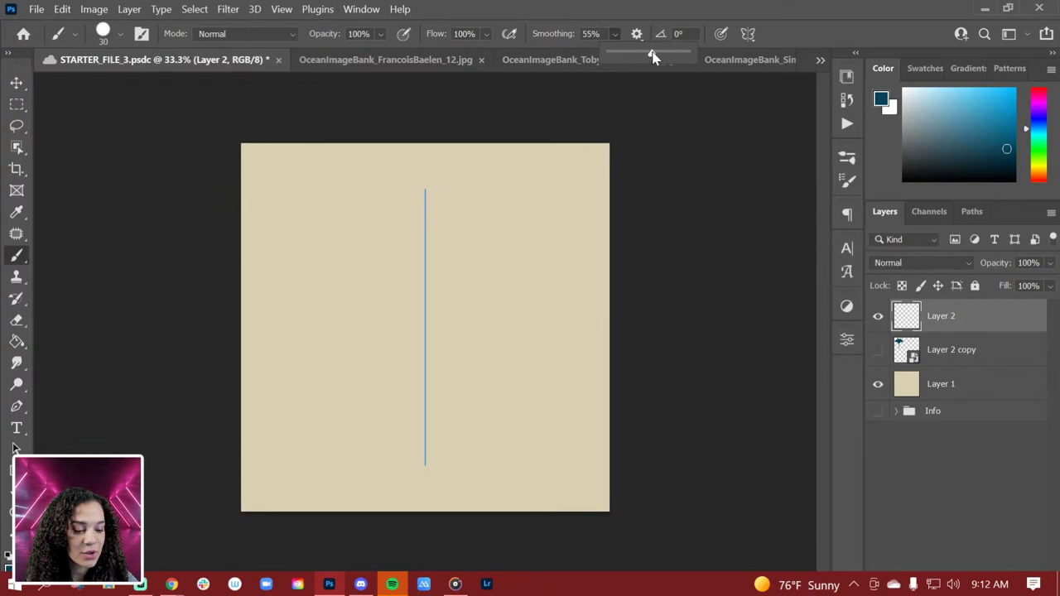
{"action": "left_click", "coordinate": [423, 224]}
Paint the mirrored navy wing outline and curled horns, then a large central dab at size 600
{"action": "mouse_move", "coordinate": [423, 220]}
{"action": "left_mouse_down"}
{"action": "mouse_move", "coordinate": [481, 218]}
{"action": "mouse_move", "coordinate": [511, 233]}
{"action": "mouse_move", "coordinate": [544, 254]}
{"action": "mouse_move", "coordinate": [585, 317]}
{"action": "mouse_move", "coordinate": [567, 328]}
{"action": "mouse_move", "coordinate": [522, 323]}
{"action": "mouse_move", "coordinate": [483, 369]}
{"action": "mouse_move", "coordinate": [425, 396]}
{"action": "left_mouse_up"}
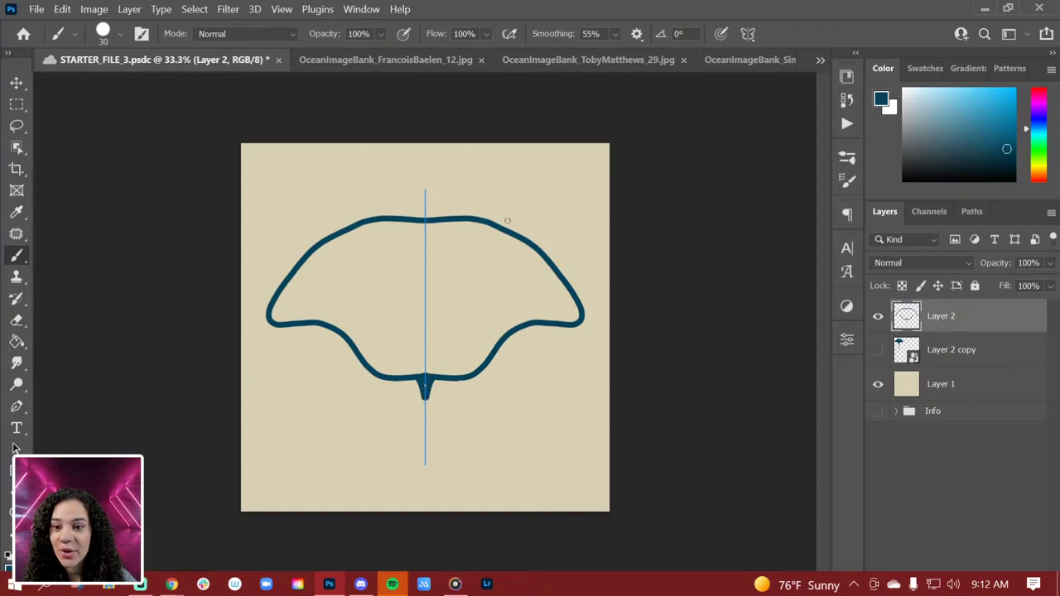
{"action": "mouse_move", "coordinate": [394, 209]}
{"action": "left_mouse_down"}
{"action": "mouse_move", "coordinate": [398, 191]}
{"action": "mouse_move", "coordinate": [420, 223]}
{"action": "left_mouse_up"}
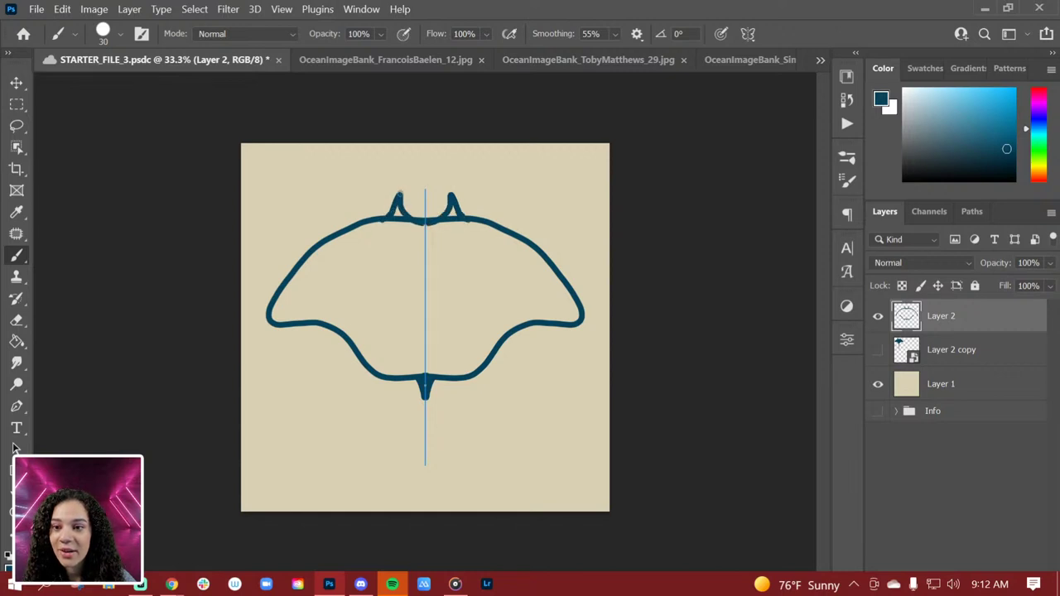
{"action": "left_click_drag", "start_coordinate": [407, 197], "coordinate": [402, 205]}
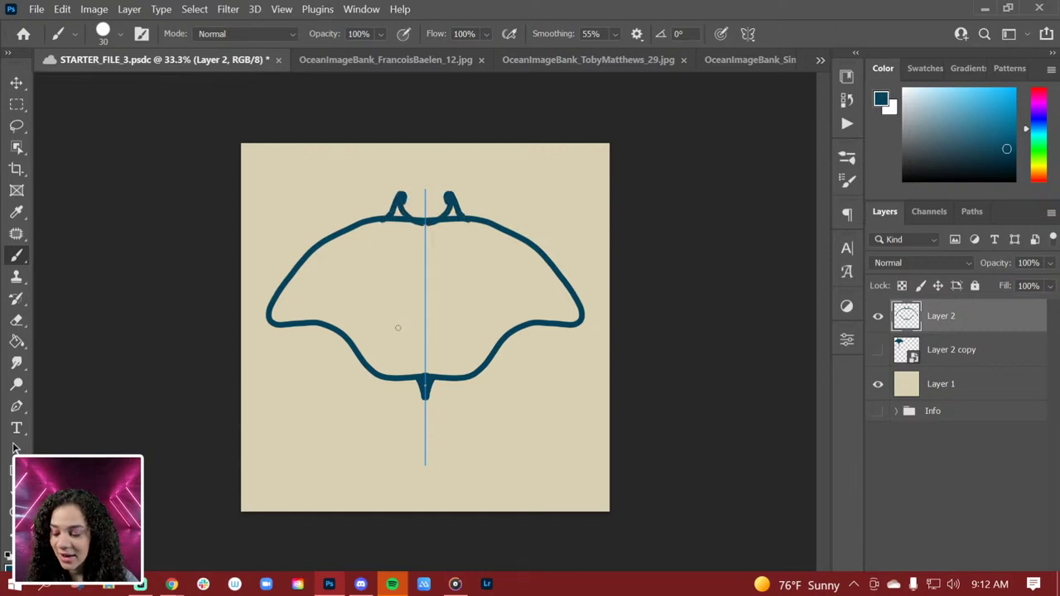
{"action": "key", "text": "bracketright"}
{"action": "key", "text": "bracketright"}
{"action": "key", "text": "bracketright"}
{"action": "key", "text": "bracketright"}
{"action": "key", "text": "bracketright"}
{"action": "key", "text": "bracketright"}
{"action": "key", "text": "bracketright"}
{"action": "key", "text": "bracketright"}
{"action": "key", "text": "bracketright"}
{"action": "key", "text": "bracketright"}
{"action": "key", "text": "bracketright"}
{"action": "key", "text": "bracketright"}
{"action": "key", "text": "bracketright"}
{"action": "key", "text": "bracketright"}
{"action": "key", "text": "bracketright"}
{"action": "key", "text": "bracketright"}
{"action": "left_click_drag", "start_coordinate": [429, 290], "coordinate": [435, 300]}
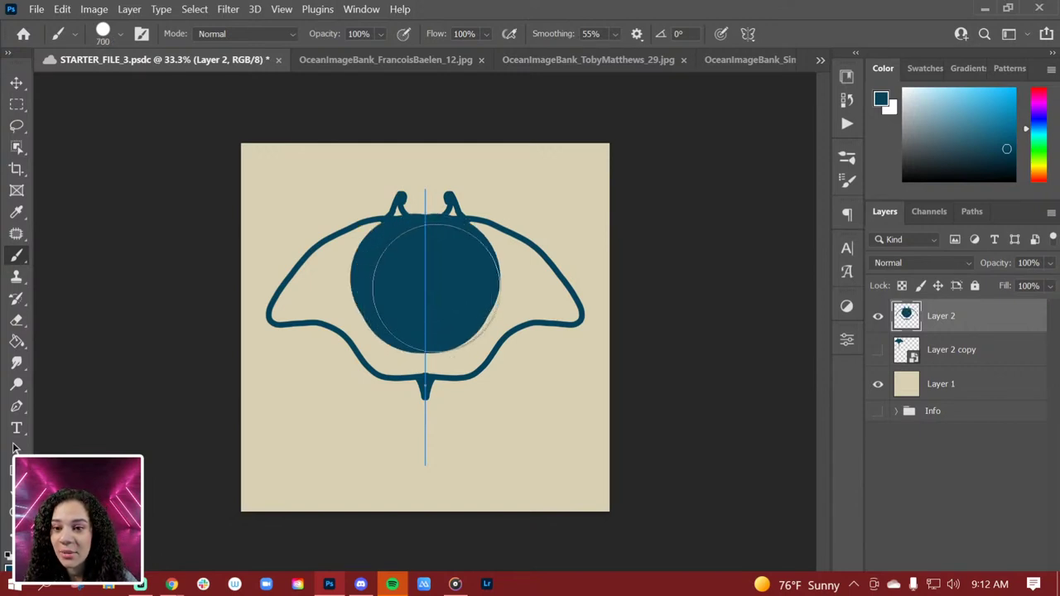
Fill the manta's body, flanks and gaps beside the horns solid navy at decreasing brush sizes
{"action": "key", "text": "bracketleft"}
{"action": "key", "text": "bracketleft"}
{"action": "key", "text": "bracketleft"}
{"action": "key", "text": "bracketleft"}
{"action": "mouse_move", "coordinate": [435, 340]}
{"action": "left_mouse_down"}
{"action": "mouse_move", "coordinate": [452, 354]}
{"action": "mouse_move", "coordinate": [507, 286]}
{"action": "left_mouse_up"}
{"action": "key", "text": "bracketleft"}
{"action": "key", "text": "bracketleft"}
{"action": "key", "text": "bracketleft"}
{"action": "mouse_move", "coordinate": [490, 327]}
{"action": "left_mouse_down"}
{"action": "mouse_move", "coordinate": [520, 307]}
{"action": "mouse_move", "coordinate": [492, 337]}
{"action": "mouse_move", "coordinate": [514, 311]}
{"action": "mouse_move", "coordinate": [549, 308]}
{"action": "mouse_move", "coordinate": [575, 320]}
{"action": "mouse_move", "coordinate": [530, 254]}
{"action": "mouse_move", "coordinate": [467, 227]}
{"action": "left_mouse_up"}
{"action": "key", "text": "bracketleft"}
{"action": "key", "text": "bracketleft"}
{"action": "key", "text": "bracketleft"}
{"action": "mouse_move", "coordinate": [507, 283]}
{"action": "left_mouse_down"}
{"action": "mouse_move", "coordinate": [546, 298]}
{"action": "mouse_move", "coordinate": [489, 243]}
{"action": "mouse_move", "coordinate": [540, 289]}
{"action": "left_mouse_up"}
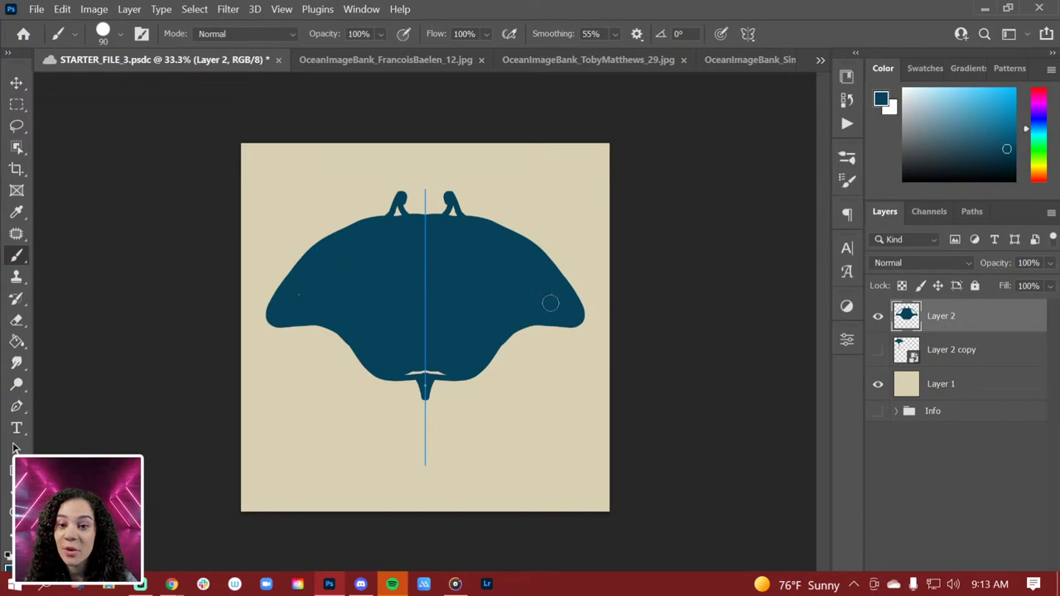
{"action": "key", "text": "bracketleft"}
{"action": "key", "text": "bracketleft"}
{"action": "key", "text": "bracketleft"}
{"action": "key", "text": "bracketleft"}
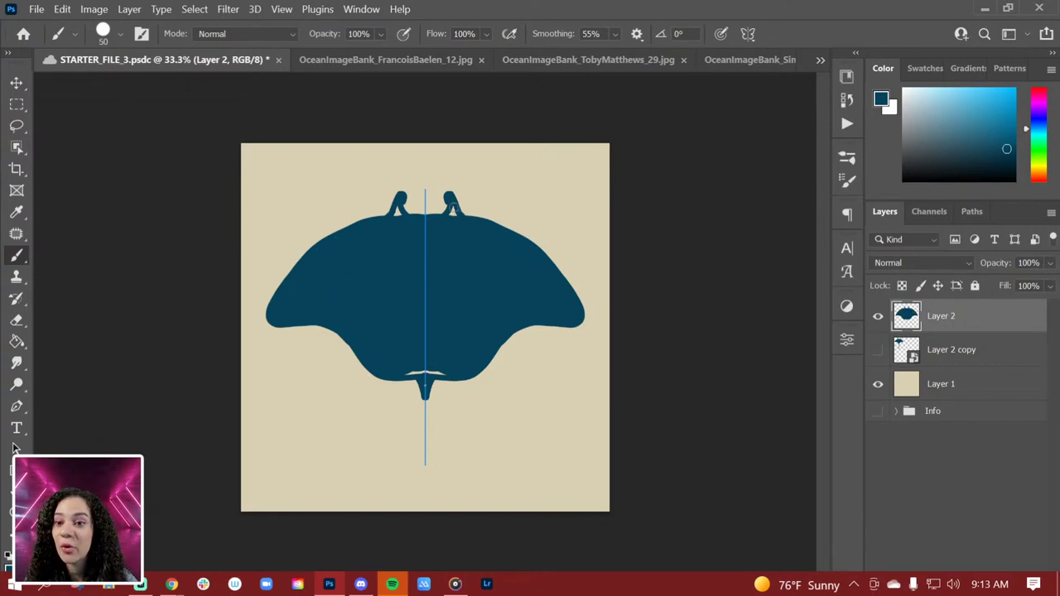
{"action": "left_click_drag", "start_coordinate": [452, 209], "coordinate": [453, 216]}
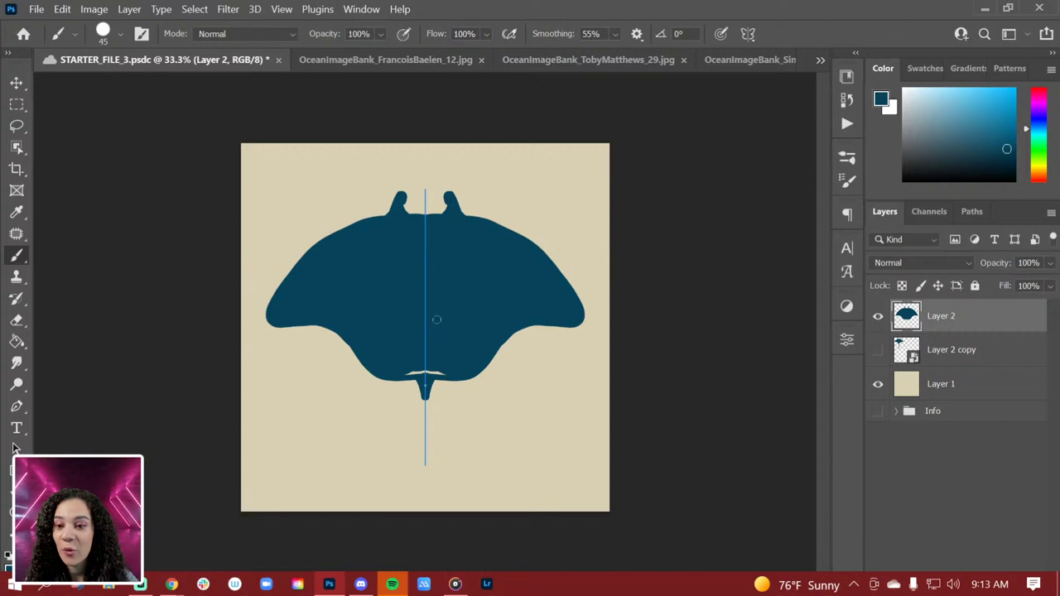
{"action": "left_click_drag", "start_coordinate": [436, 372], "coordinate": [414, 369]}
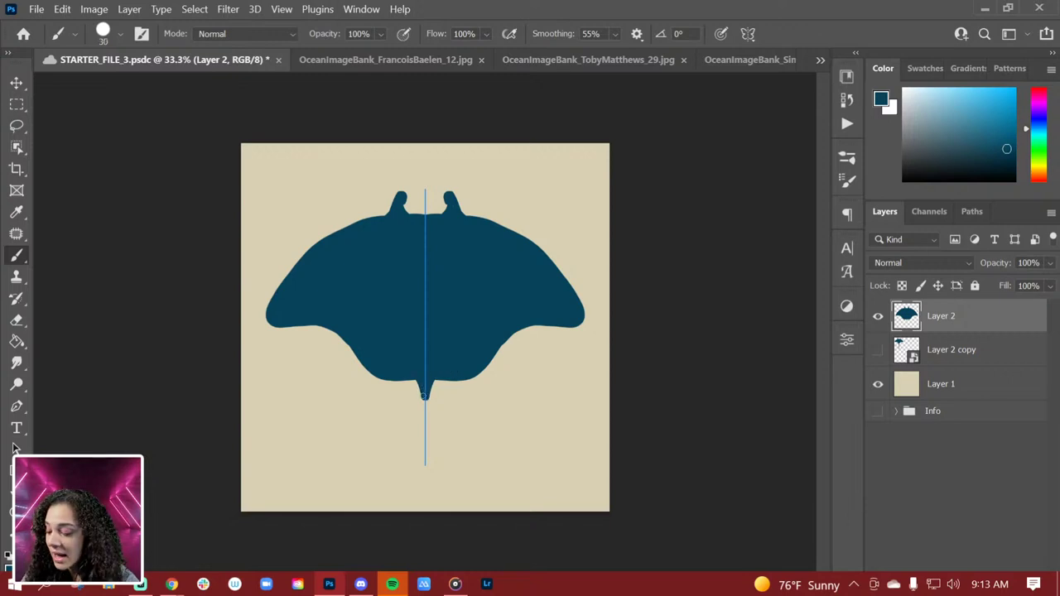
Paint a thin 20 px tail down the centre line and set Symmetry to Off
{"action": "key", "text": "bracketleft"}
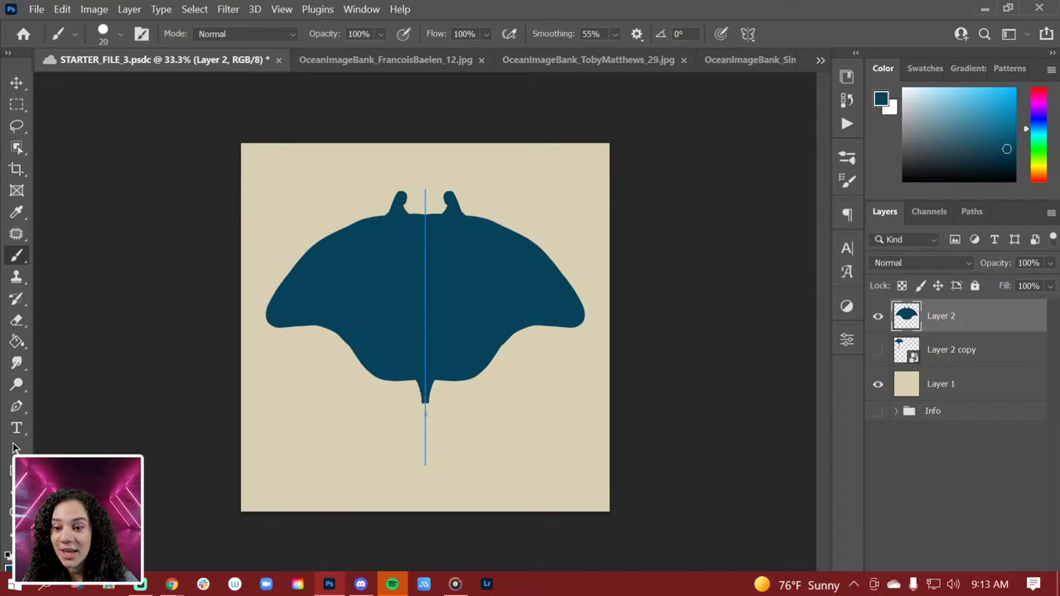
{"action": "left_click_drag", "start_coordinate": [425, 411], "coordinate": [419, 484]}
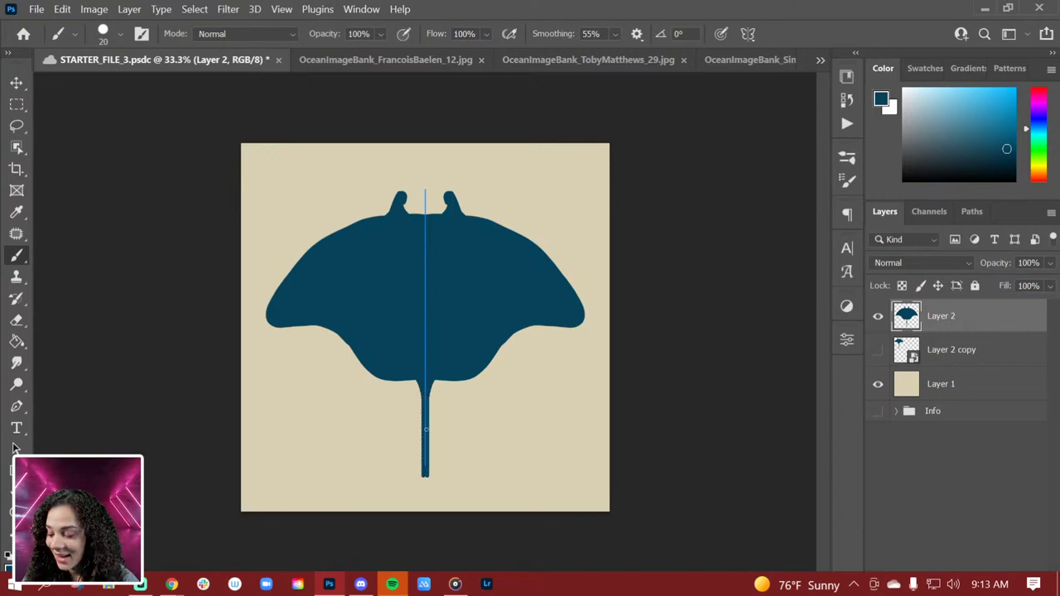
{"action": "key", "text": "bracketright"}
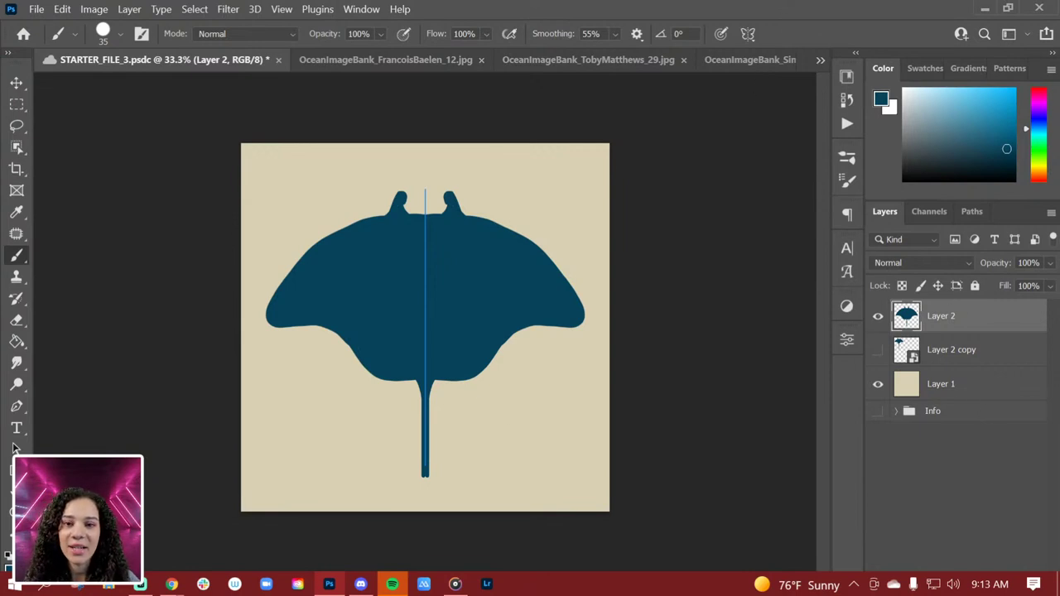
{"action": "left_click", "coordinate": [749, 34]}
{"action": "left_click", "coordinate": [797, 50]}
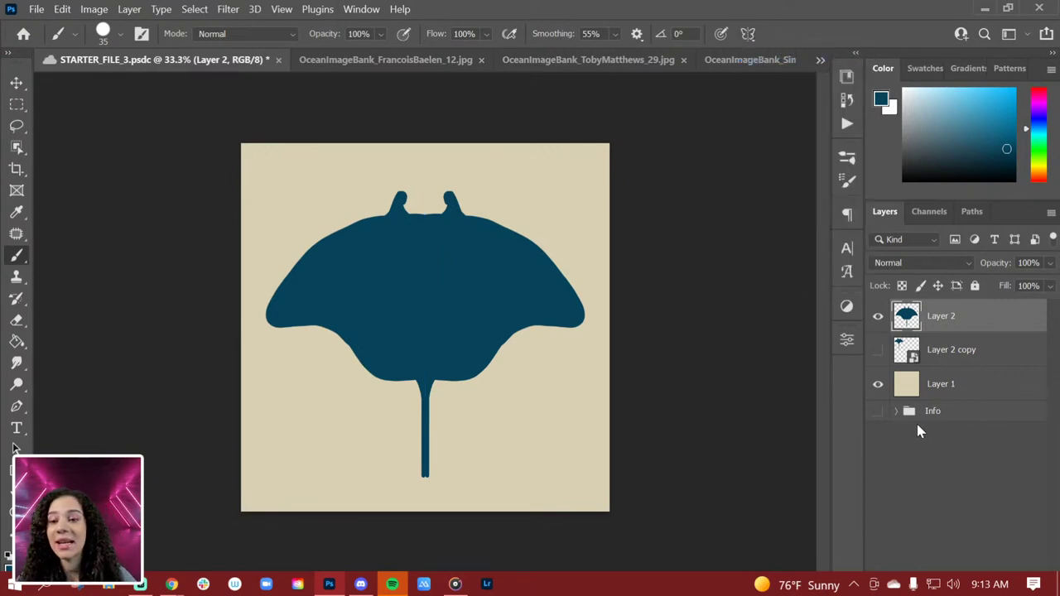
Slim both edges of the tail with a size 35 Eraser
{"action": "key", "text": "e"}
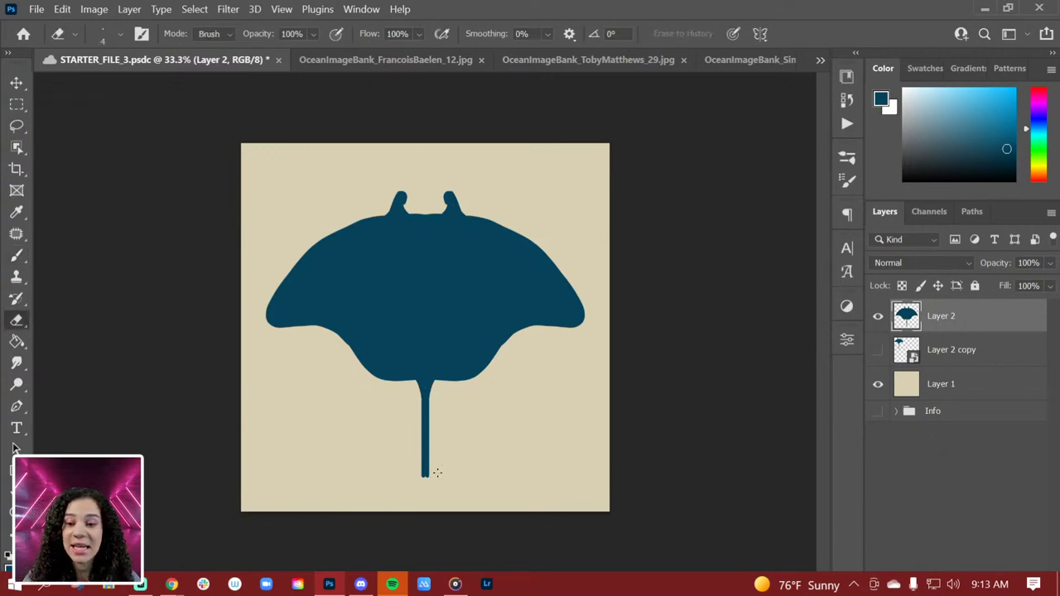
{"action": "key", "text": "bracketright"}
{"action": "key", "text": "bracketright"}
{"action": "key", "text": "bracketright"}
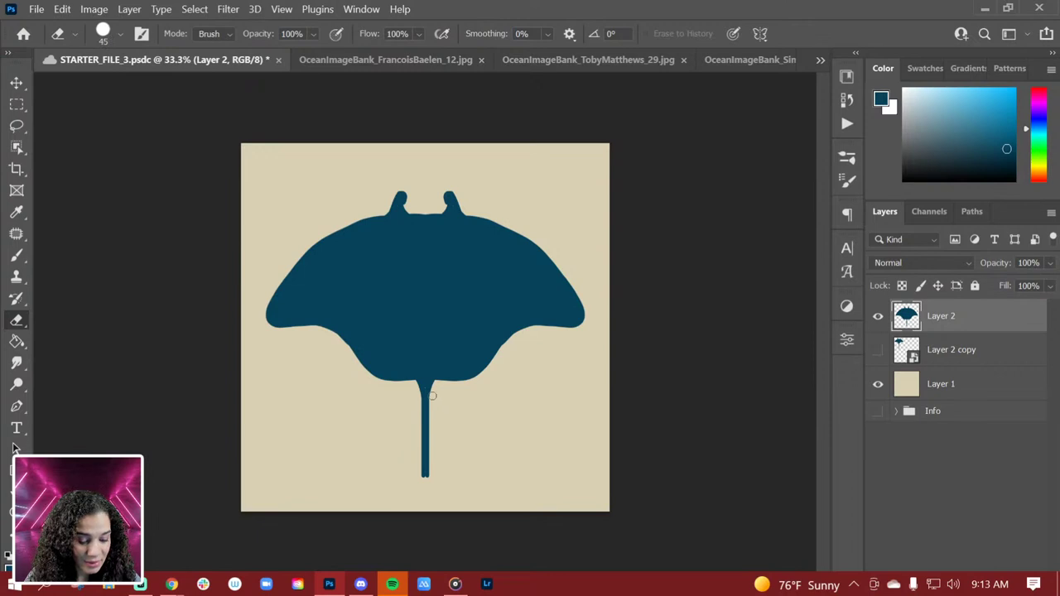
{"action": "left_click_drag", "start_coordinate": [431, 396], "coordinate": [431, 485]}
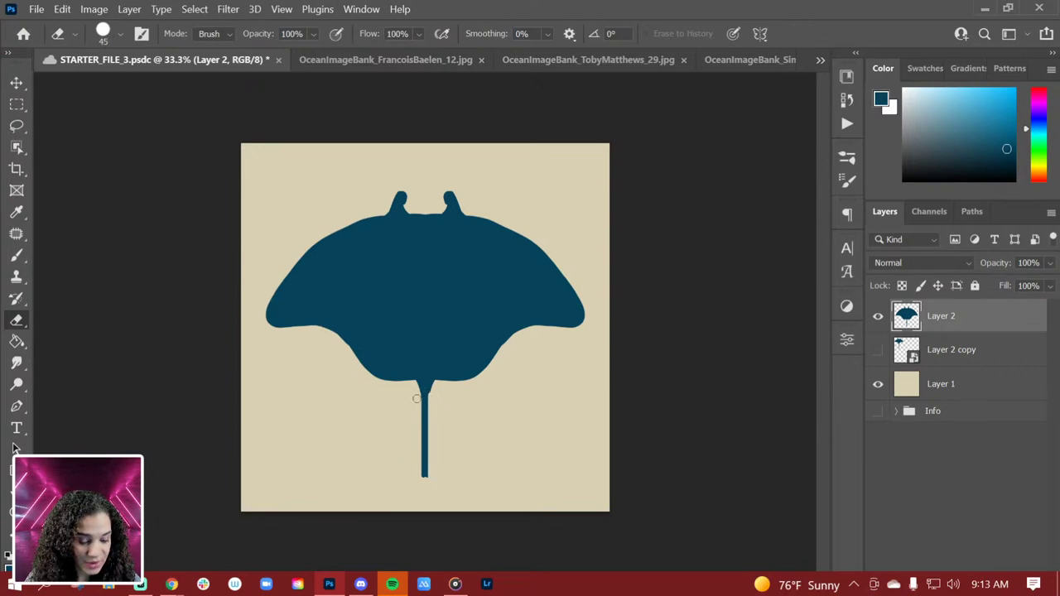
{"action": "left_click_drag", "start_coordinate": [419, 397], "coordinate": [423, 491]}
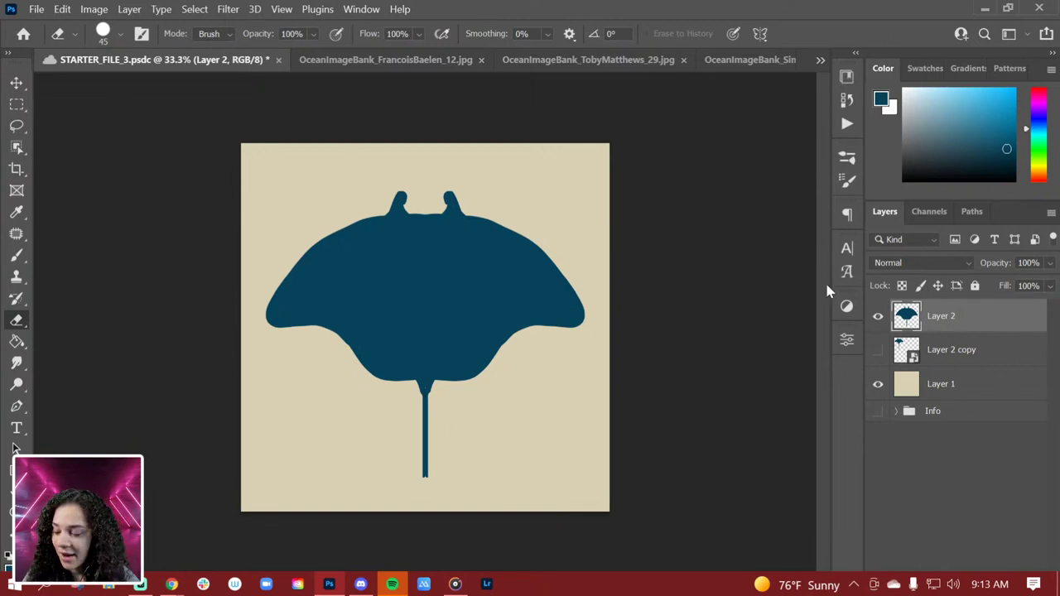
Scale the new ray to about 46% and move it to the top centre
{"action": "key", "text": "ctrl+t"}
{"action": "left_click_drag", "start_coordinate": [584, 187], "coordinate": [480, 281]}
{"action": "left_click_drag", "start_coordinate": [434, 332], "coordinate": [420, 217]}
{"action": "key", "text": "Return"}
Show the earlier manta layer again and erase the ray clipped at the canvas top
{"action": "key", "text": "e"}
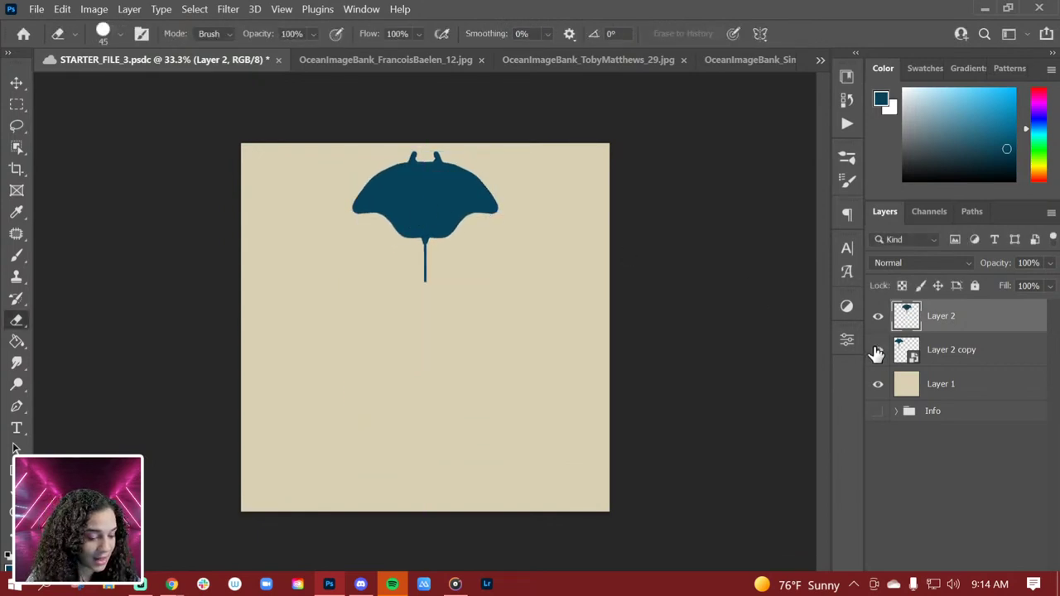
{"action": "left_click", "coordinate": [878, 350]}
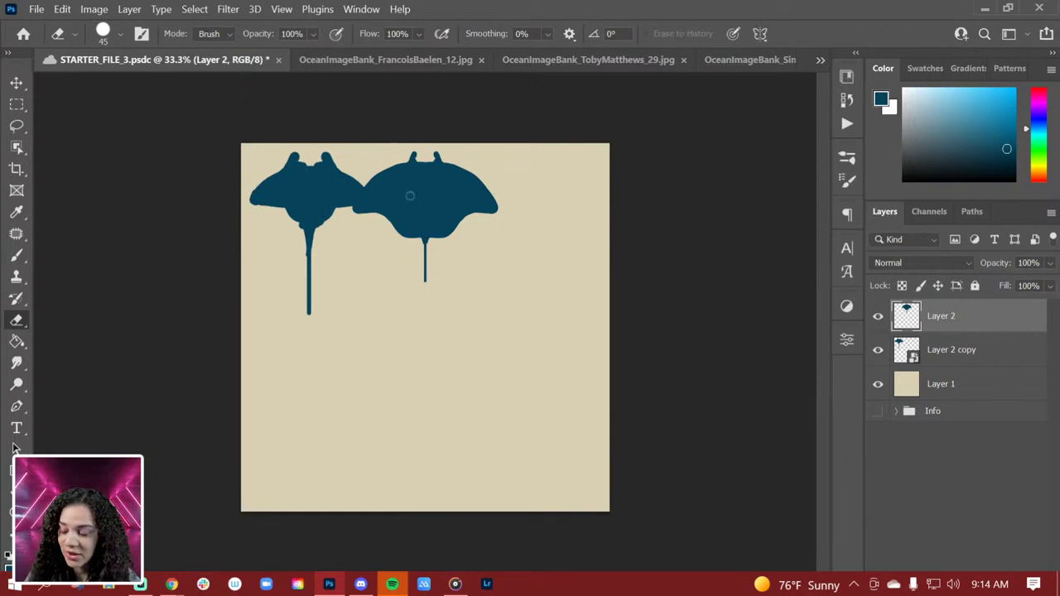
{"action": "key", "text": "ctrl+z"}
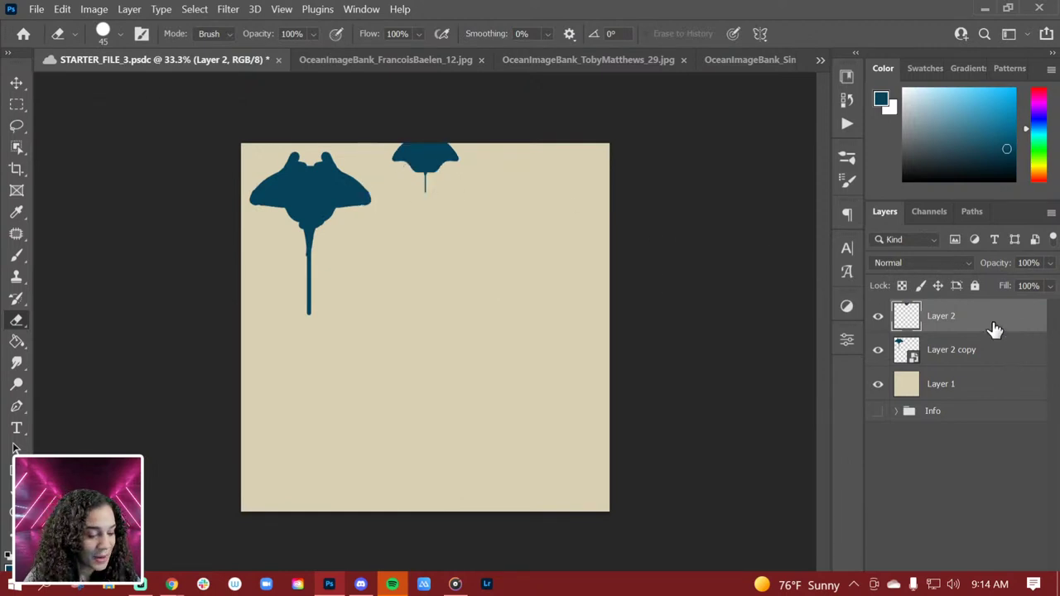
{"action": "left_click_drag", "start_coordinate": [390, 178], "coordinate": [431, 174]}
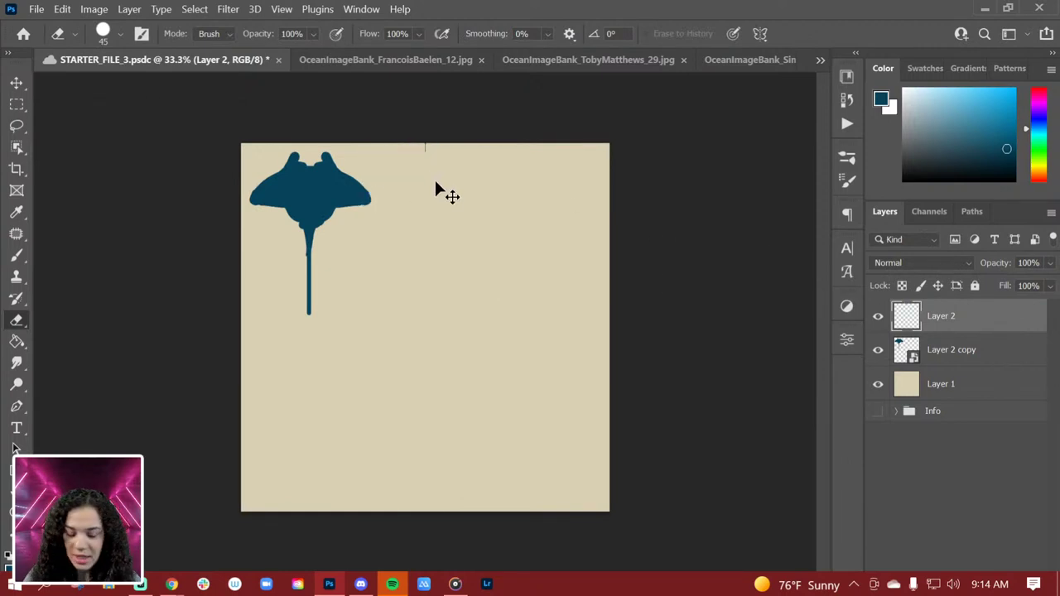
Undo the erasing and the repeated transform of the second ray from the Edit menu
{"action": "left_click", "coordinate": [95, 9]}
{"action": "mouse_move", "coordinate": [62, 9]}
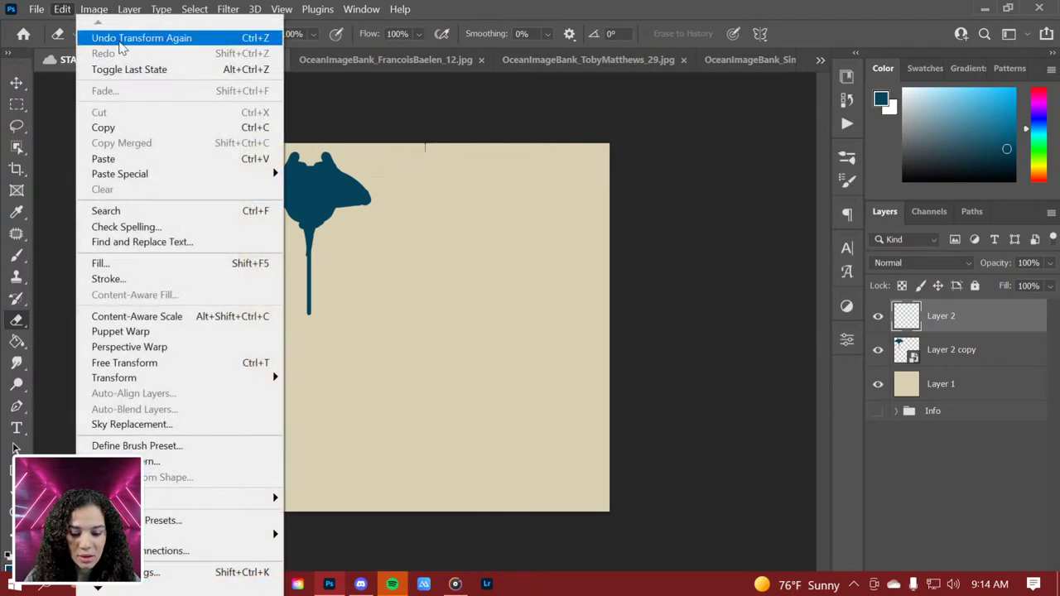
{"action": "left_click", "coordinate": [89, 29]}
{"action": "left_click", "coordinate": [62, 9]}
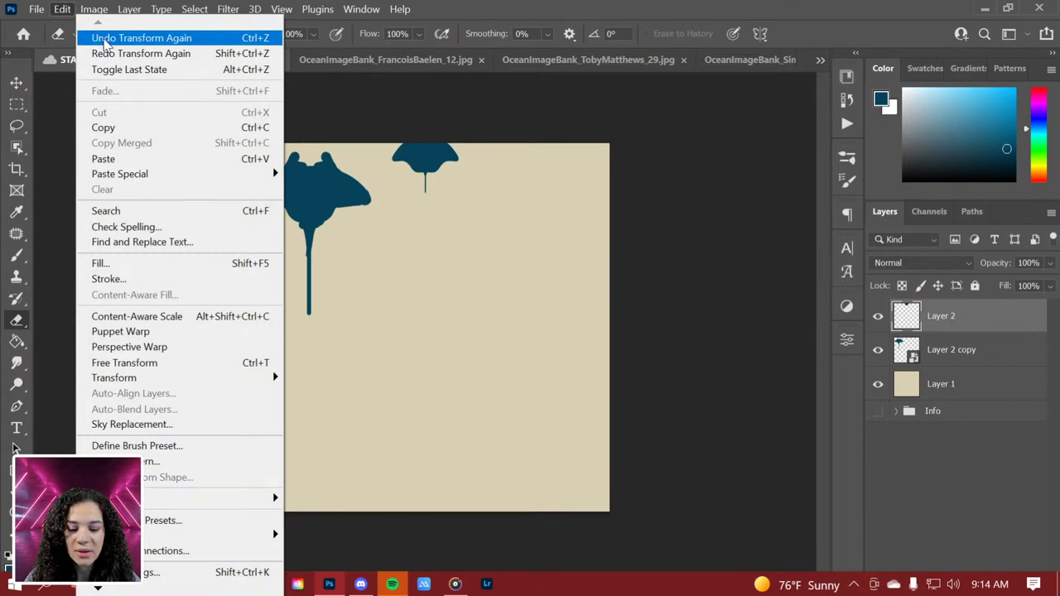
{"action": "left_click", "coordinate": [106, 38]}
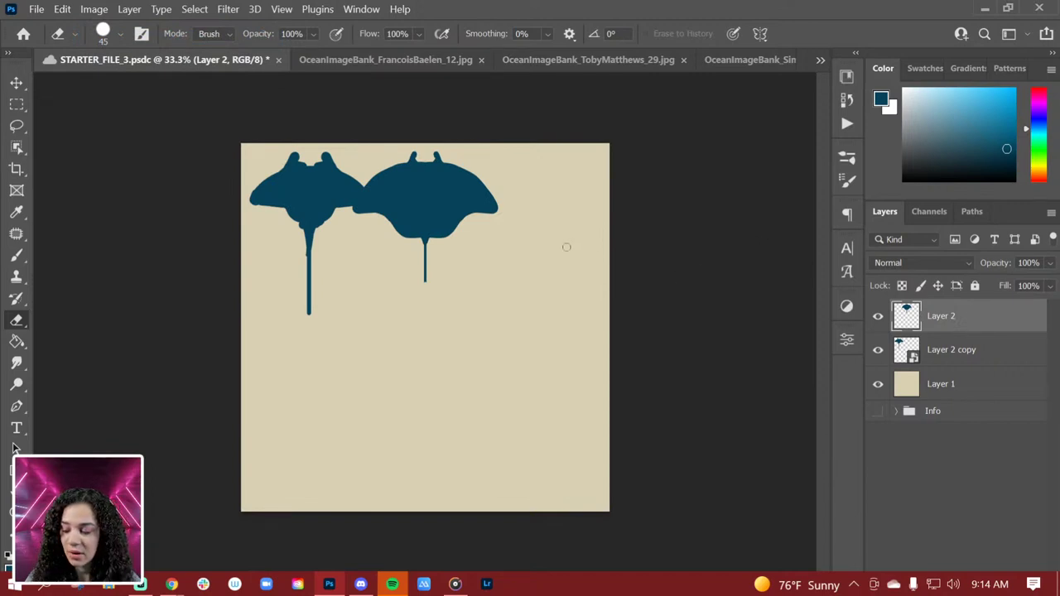
Undo Transform Again on the right manta to restore its full size and save STARTER_FILE_3.psdc
{"action": "left_click_drag", "start_coordinate": [564, 246], "coordinate": [473, 197]}
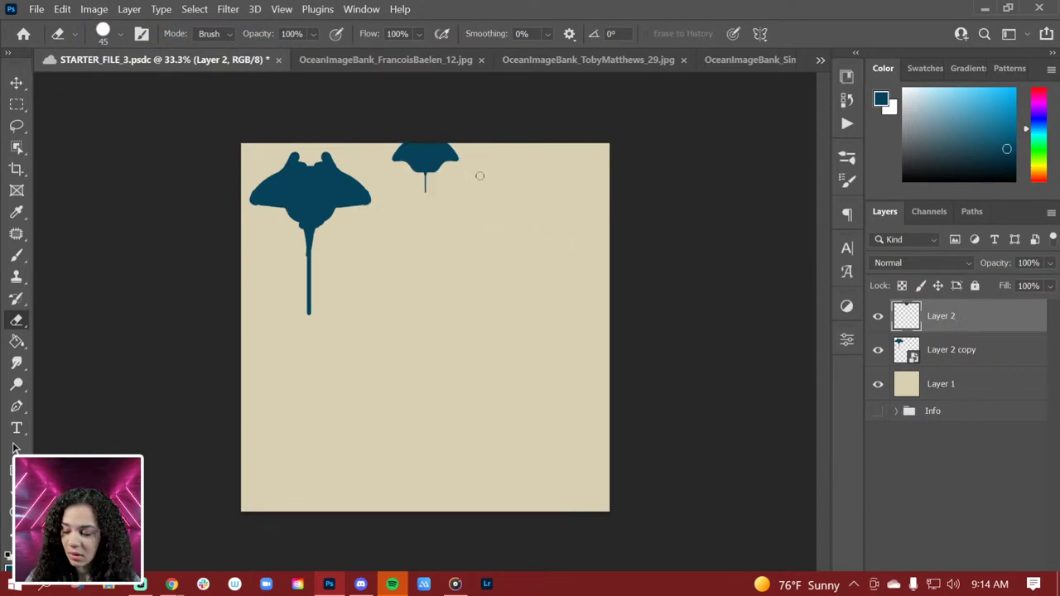
{"action": "left_click", "coordinate": [63, 9]}
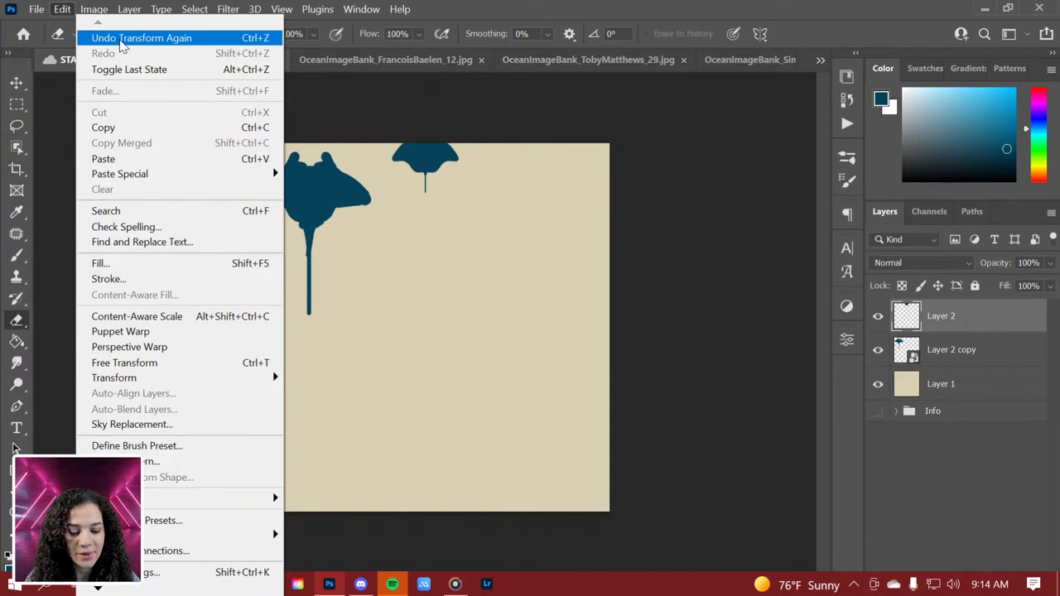
{"action": "left_click", "coordinate": [120, 39]}
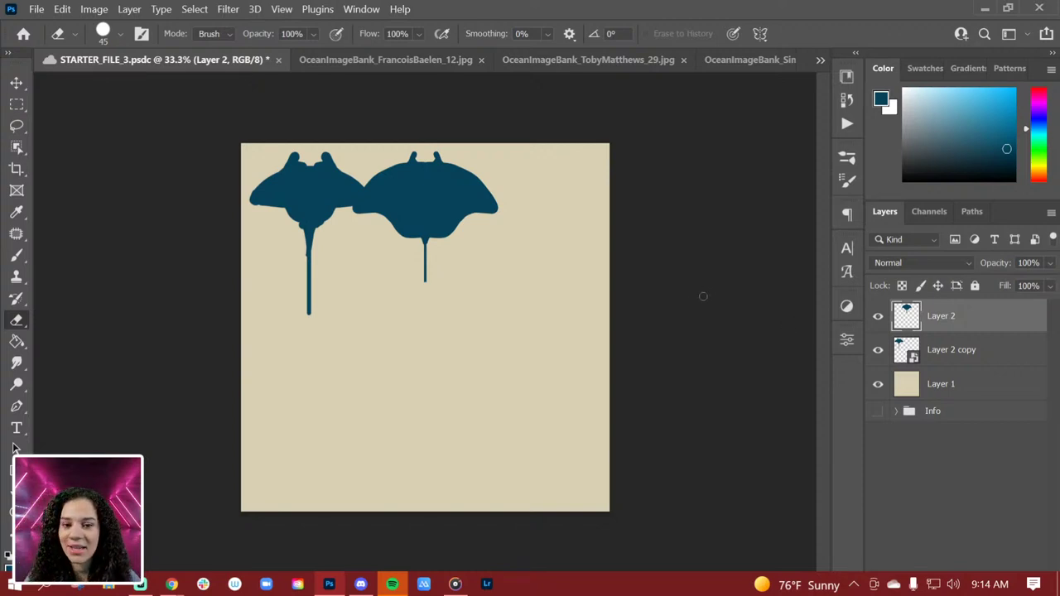
{"action": "key", "text": "ctrl+s"}
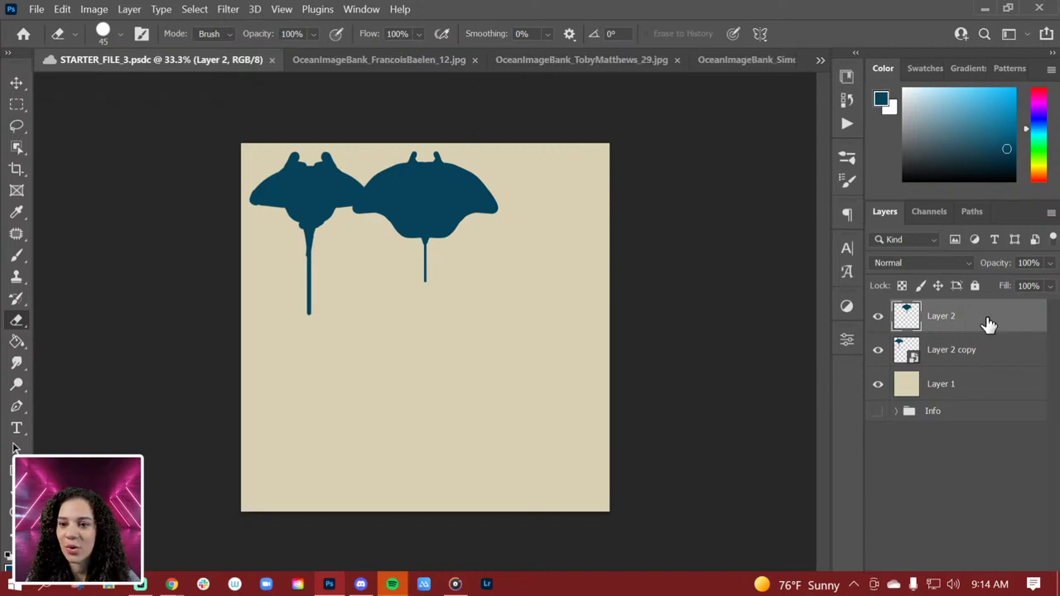
Move the right manta further right and nudge the left manta slightly right
{"action": "key", "text": "v"}
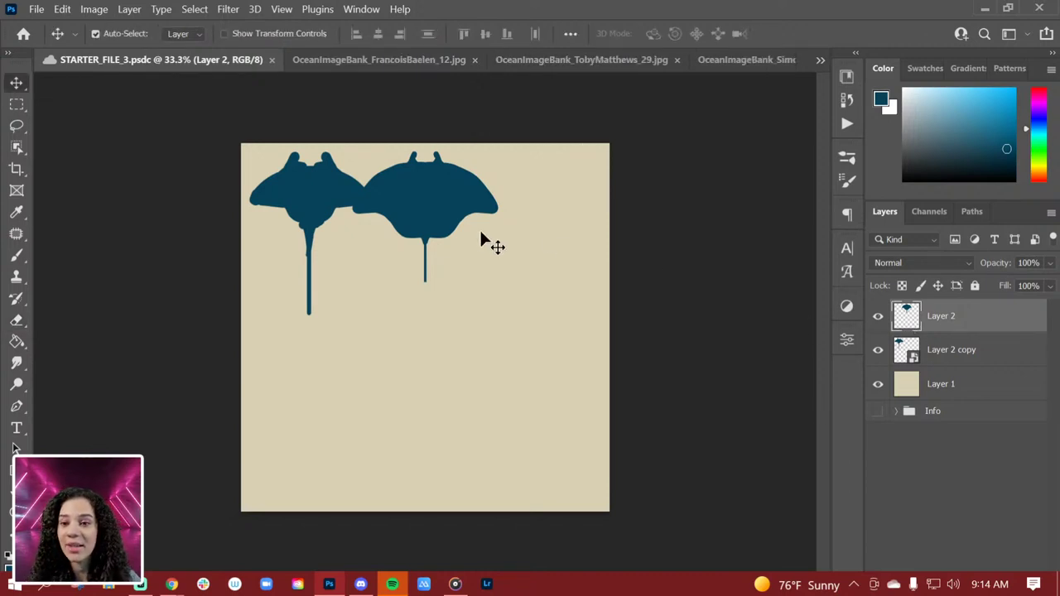
{"action": "left_click_drag", "start_coordinate": [437, 212], "coordinate": [533, 213]}
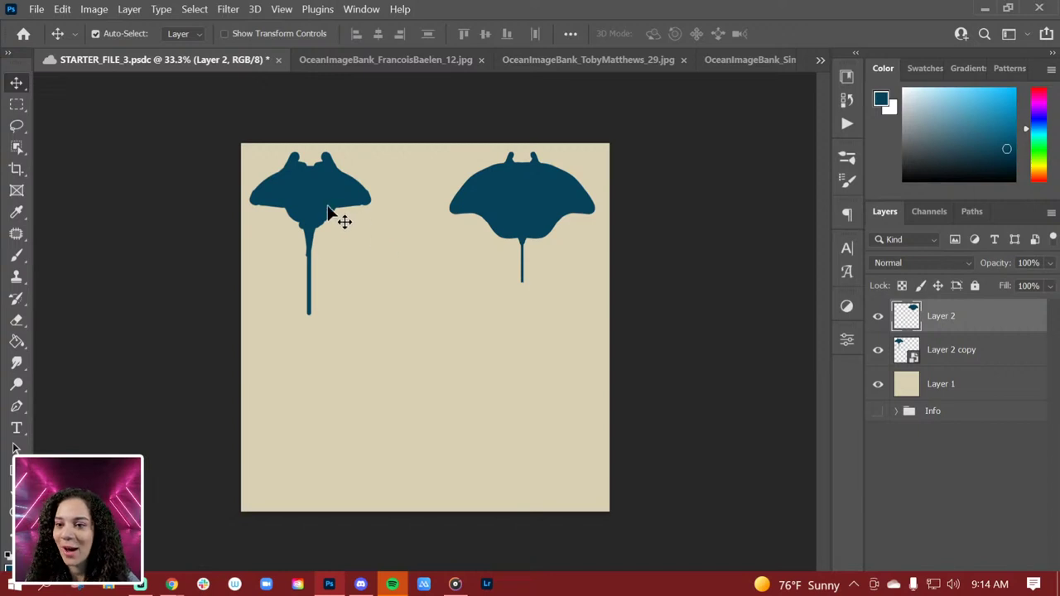
{"action": "left_click_drag", "start_coordinate": [331, 216], "coordinate": [338, 208]}
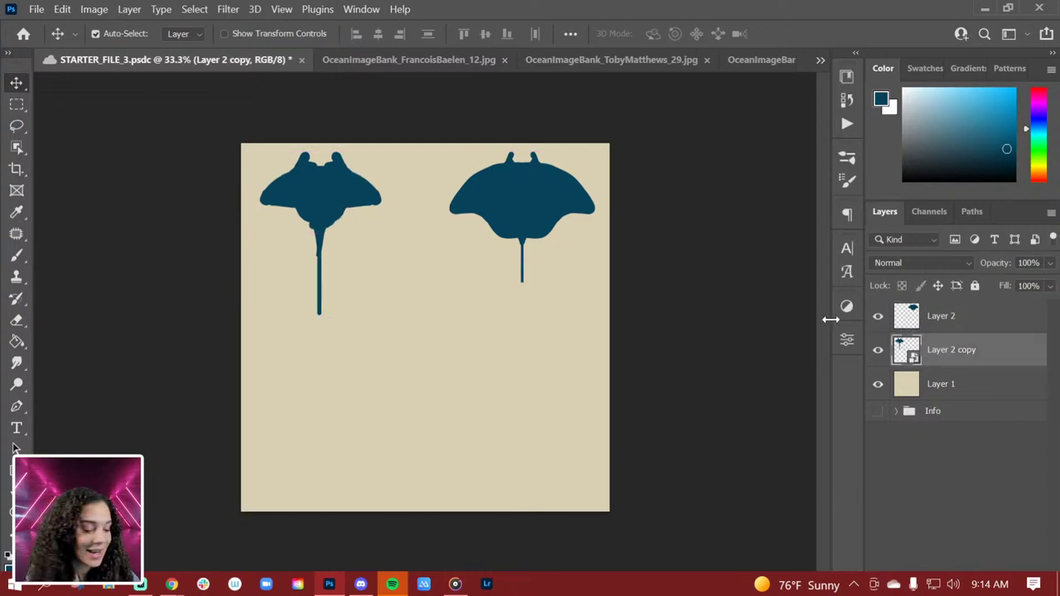
Select Layer 2 and add a new empty Layer 3 above it
{"action": "left_click", "coordinate": [978, 320]}
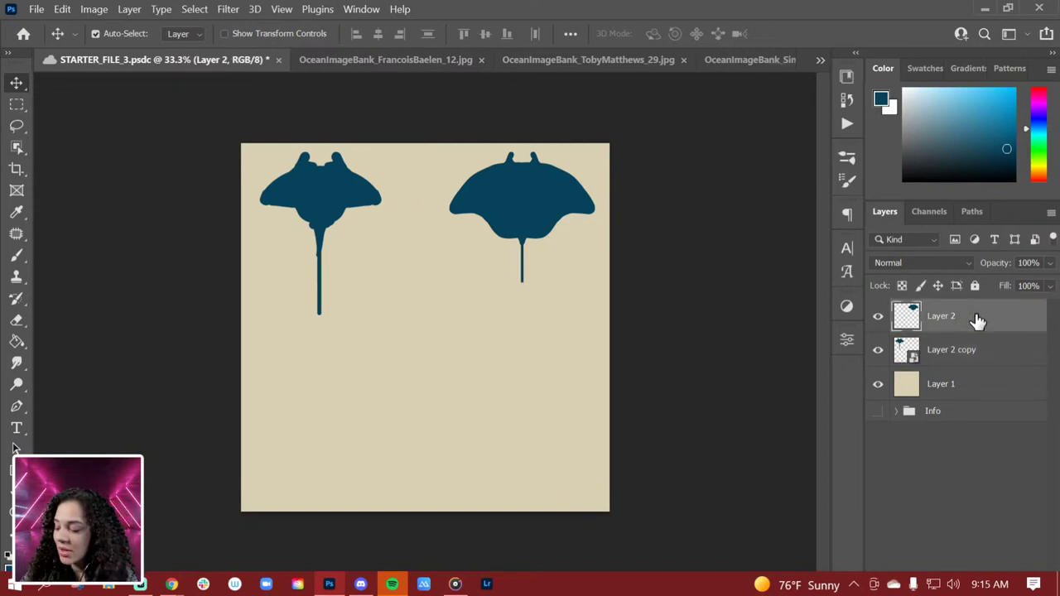
{"action": "key", "text": "ctrl+shift+n"}
{"action": "key", "text": "Return"}
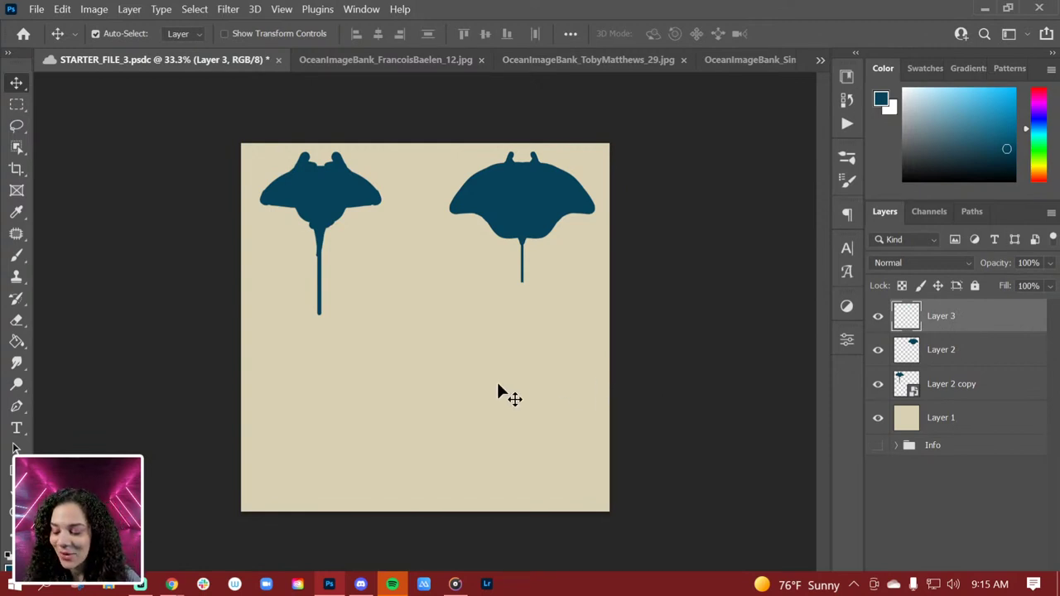
Draw a closed curved fin-shaped path with the Pen tool
{"action": "key", "text": "p"}
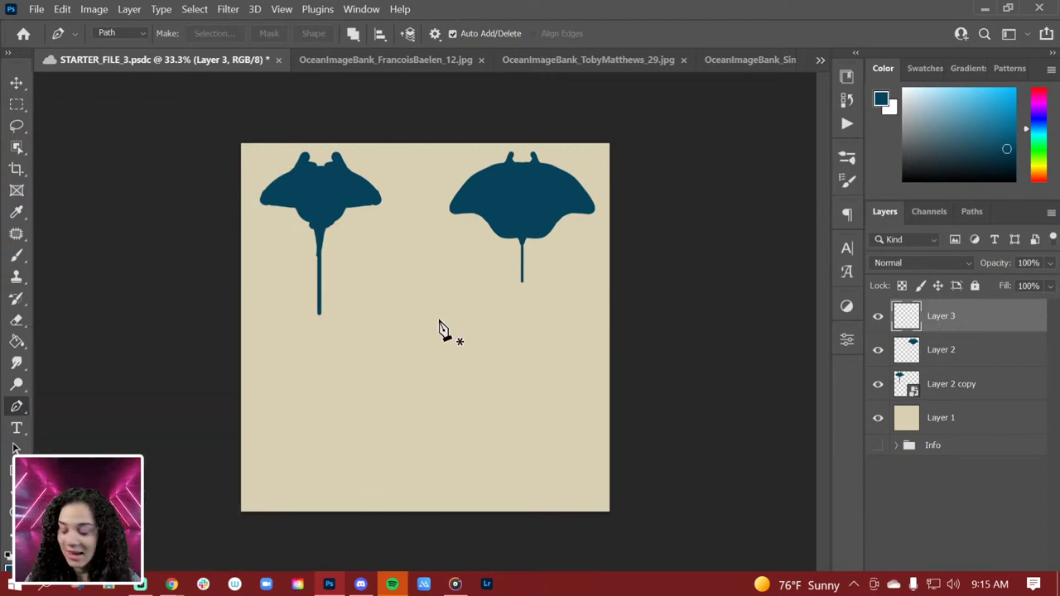
{"action": "left_click", "coordinate": [419, 299]}
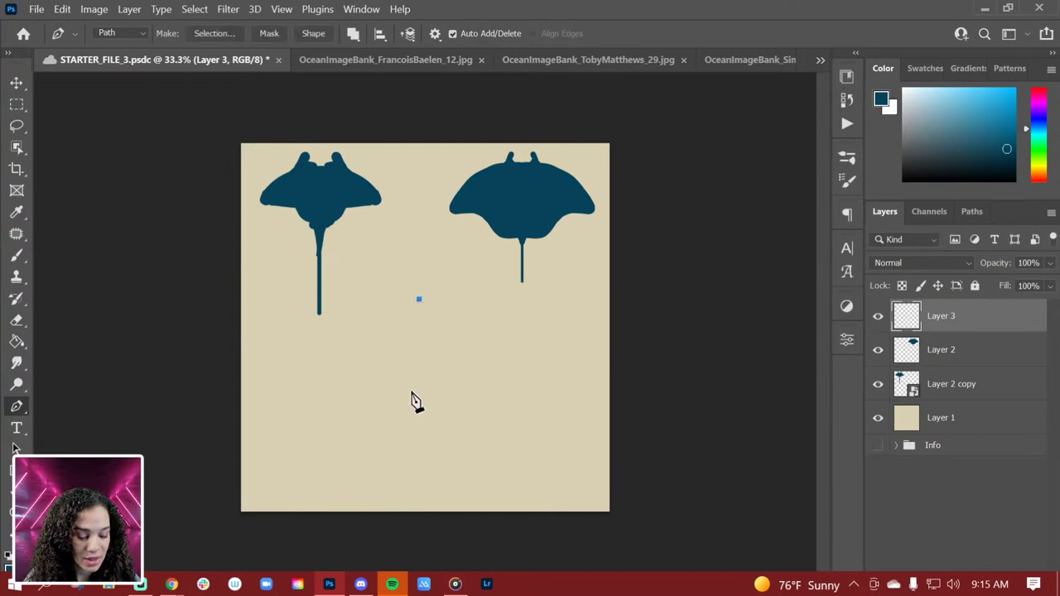
{"action": "left_click", "coordinate": [419, 416]}
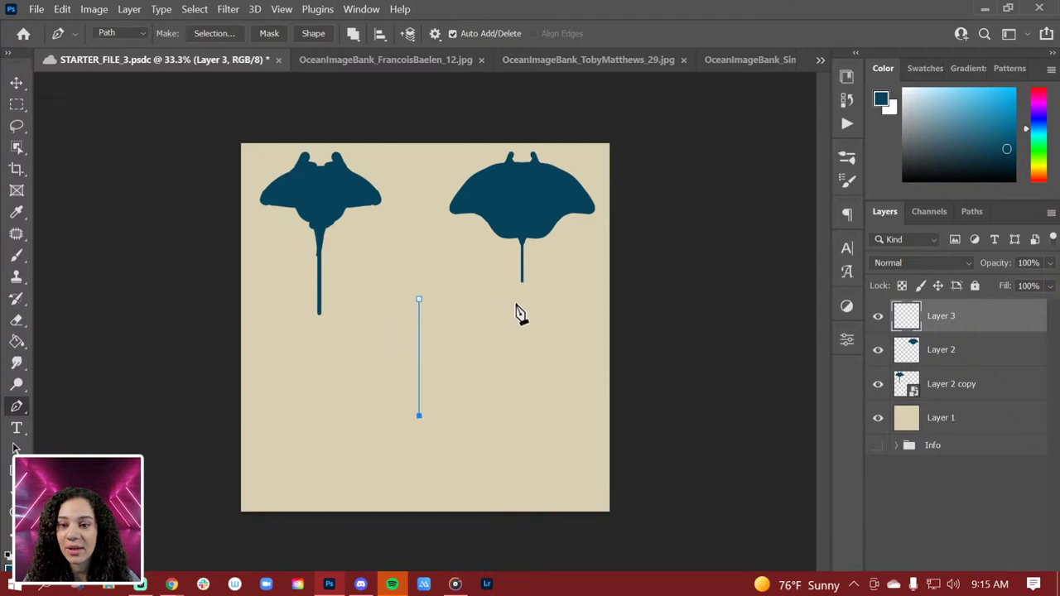
{"action": "left_click", "coordinate": [419, 300]}
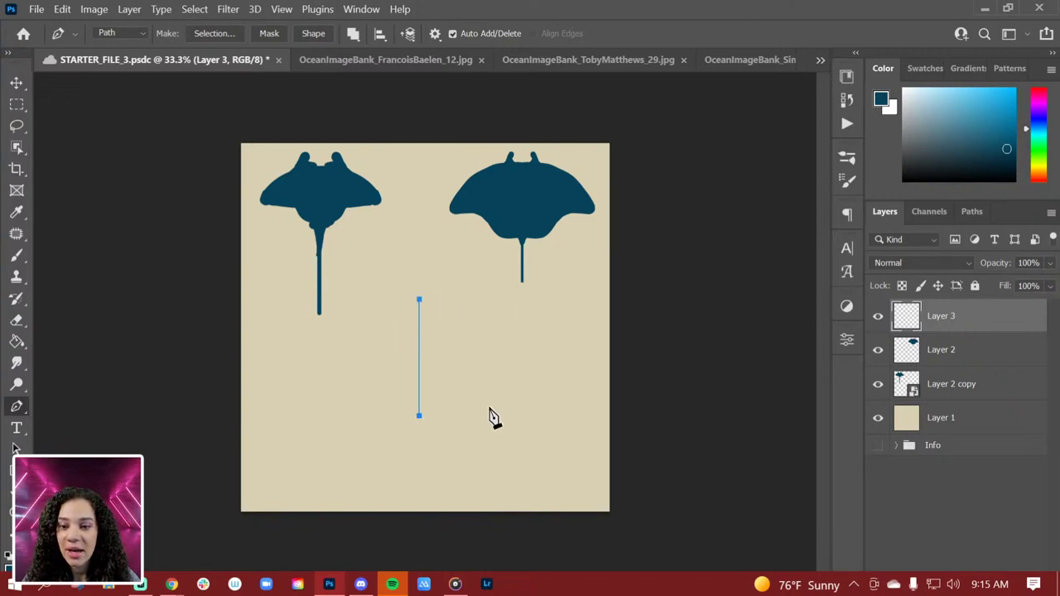
{"action": "left_click_drag", "start_coordinate": [501, 398], "coordinate": [602, 366]}
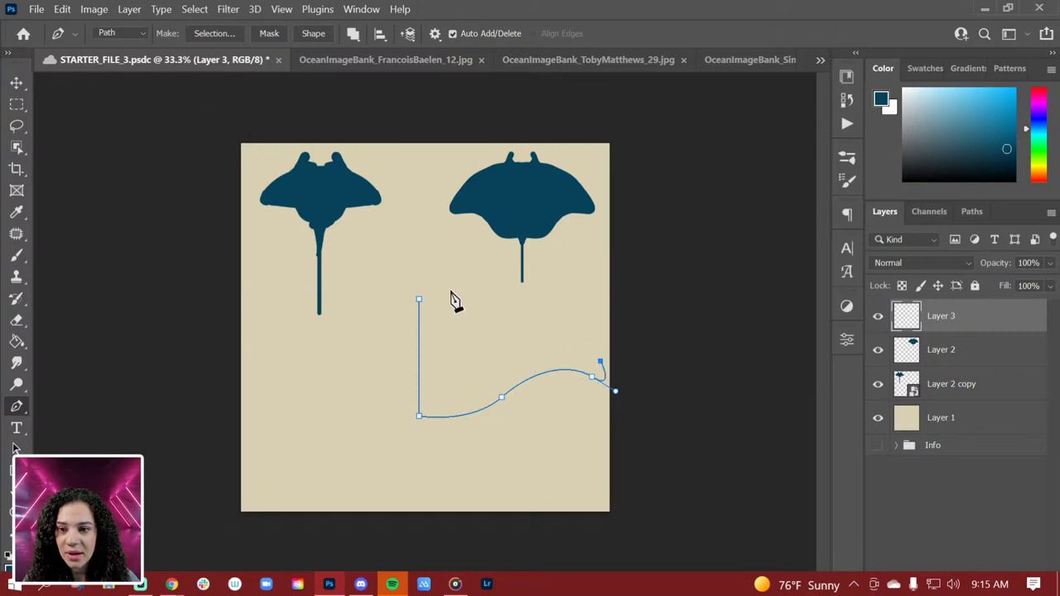
{"action": "left_click_drag", "start_coordinate": [419, 299], "coordinate": [272, 300]}
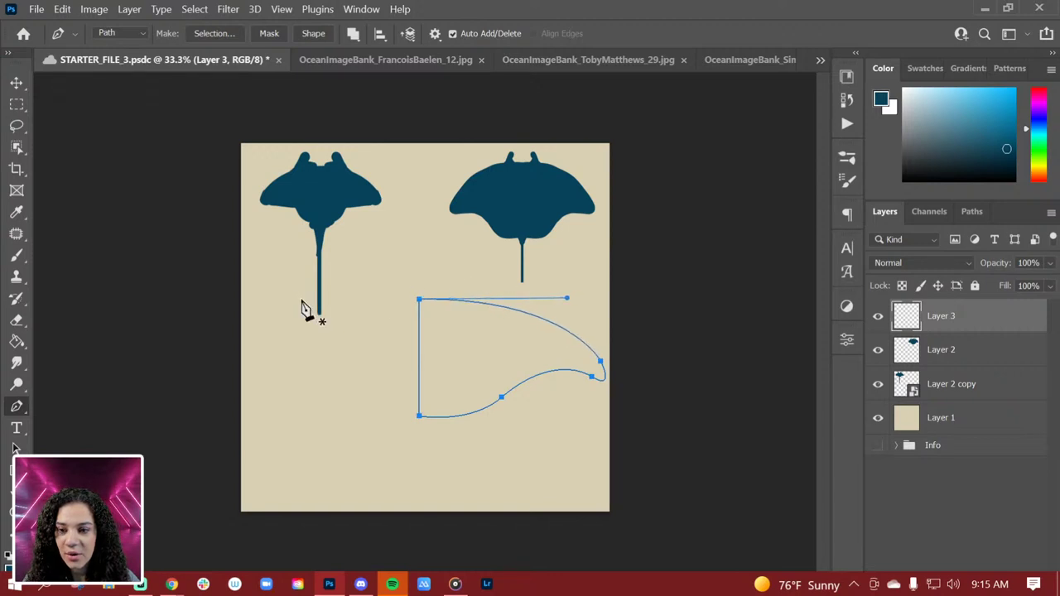
Turn the path into a navy Shape 1 layer and move it below the right manta
{"action": "left_click", "coordinate": [305, 37]}
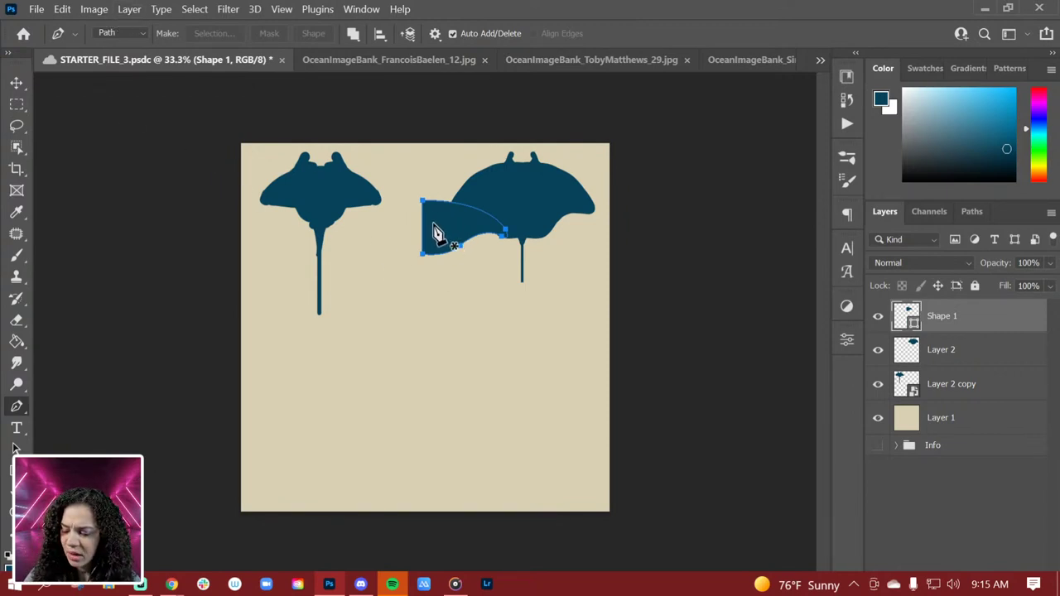
{"action": "key", "text": "v"}
{"action": "left_click_drag", "start_coordinate": [443, 237], "coordinate": [448, 362]}
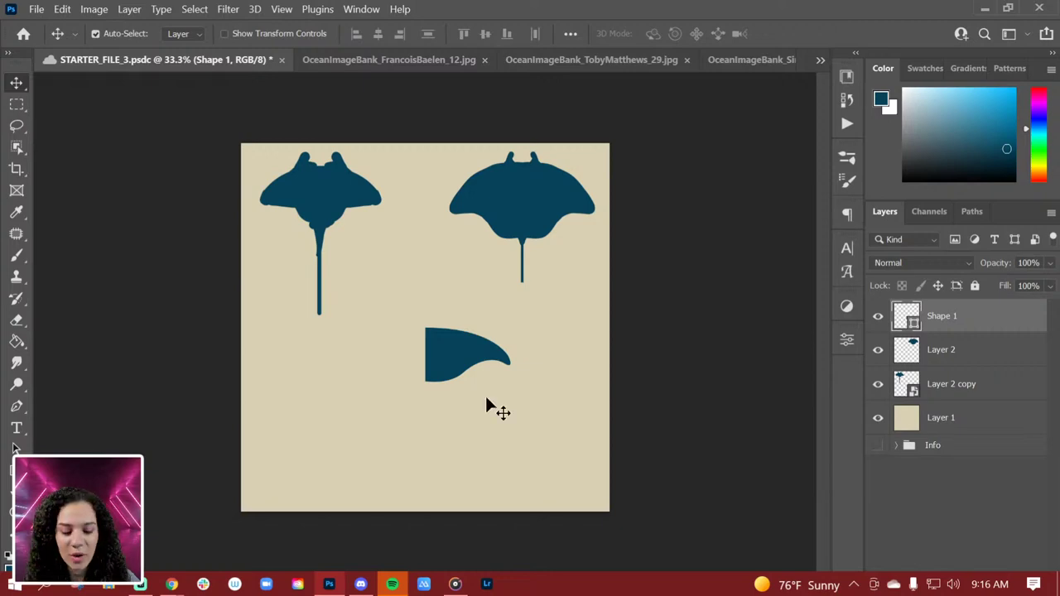
Open the Keyboard Shortcuts and Menus dialog from the Edit menu
{"action": "left_click", "coordinate": [63, 11]}
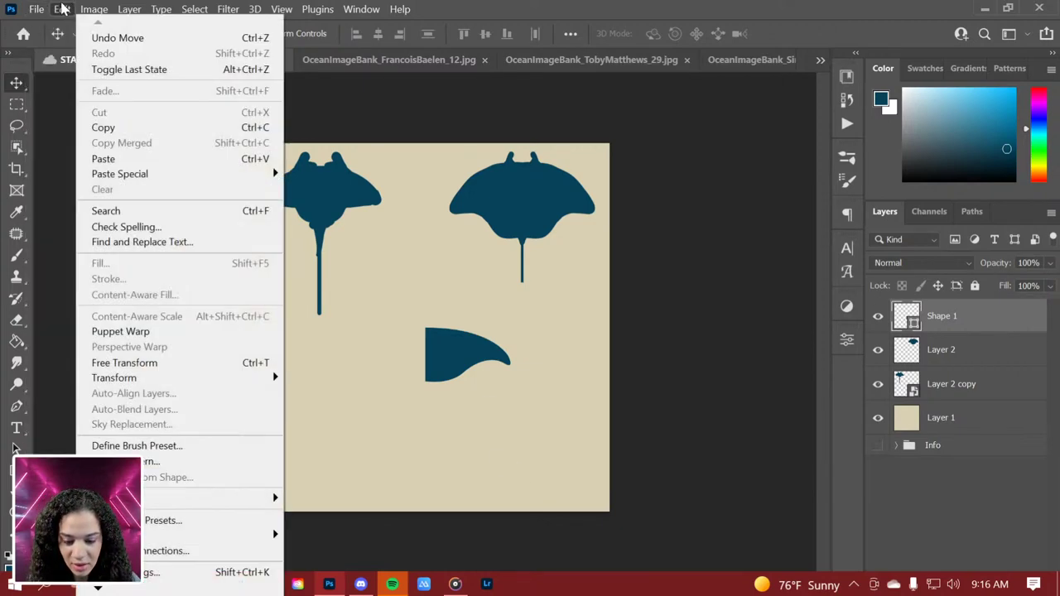
{"action": "mouse_move", "coordinate": [104, 589]}
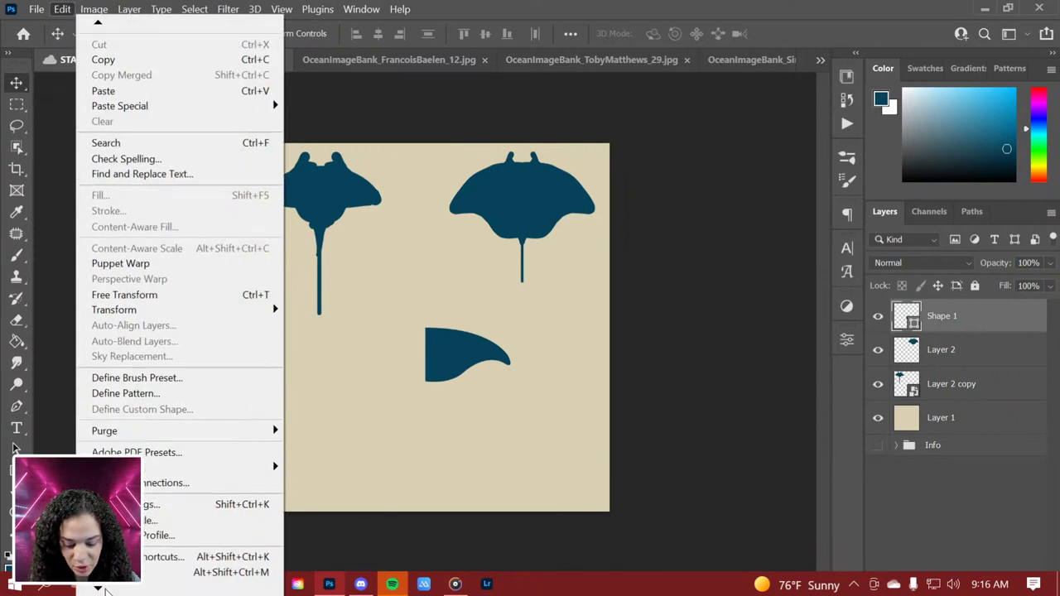
{"action": "mouse_move", "coordinate": [207, 565]}
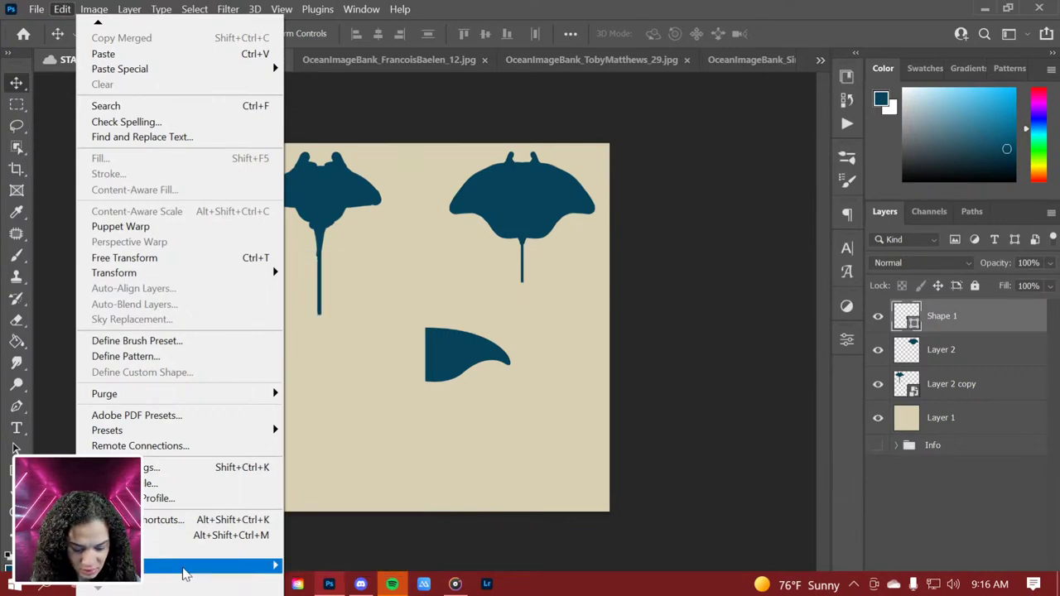
{"action": "left_click", "coordinate": [176, 521]}
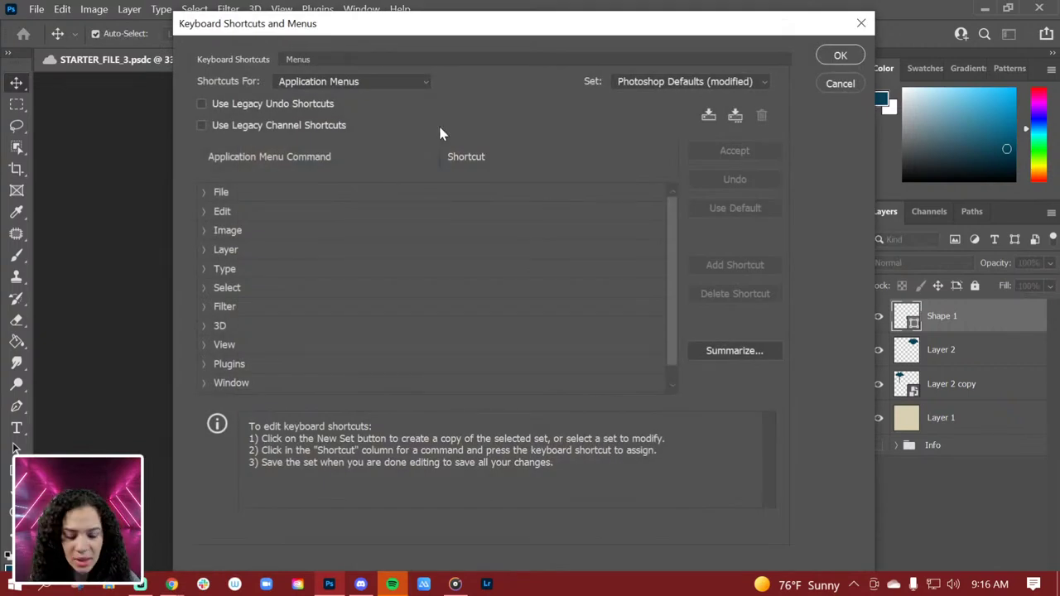
Browse the Image group, then expand Edit to find Free Transform and Transform Again
{"action": "left_click", "coordinate": [204, 232]}
{"action": "scroll", "coordinate": [338, 331], "scroll_direction": "down", "scroll_amount": 3}
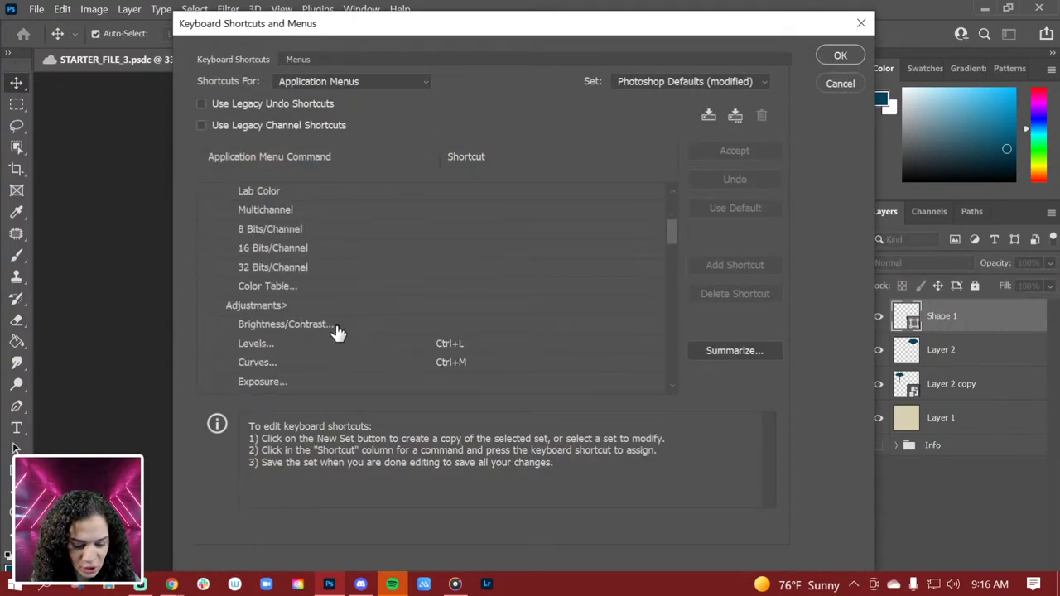
{"action": "scroll", "coordinate": [338, 332], "scroll_direction": "down", "scroll_amount": 9}
{"action": "scroll", "coordinate": [338, 331], "scroll_direction": "up", "scroll_amount": 3}
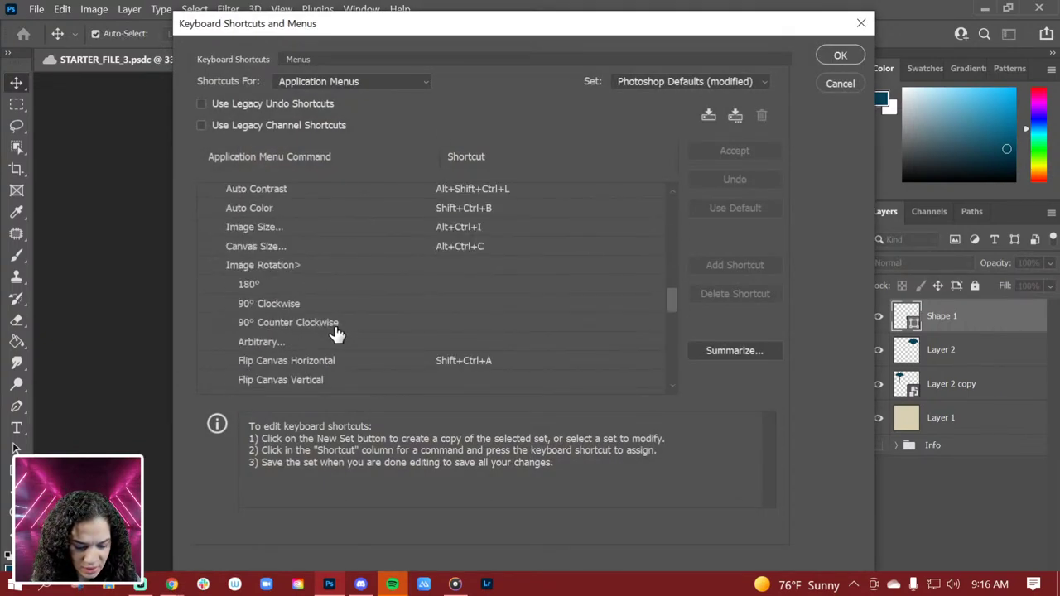
{"action": "scroll", "coordinate": [284, 304], "scroll_direction": "down", "scroll_amount": 3}
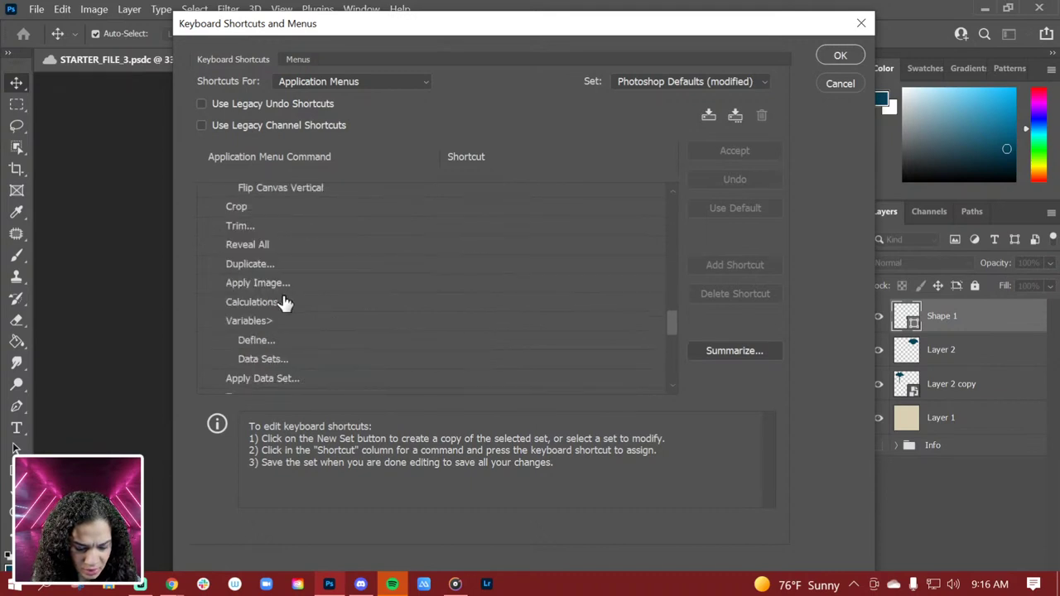
{"action": "scroll", "coordinate": [284, 304], "scroll_direction": "down", "scroll_amount": 3}
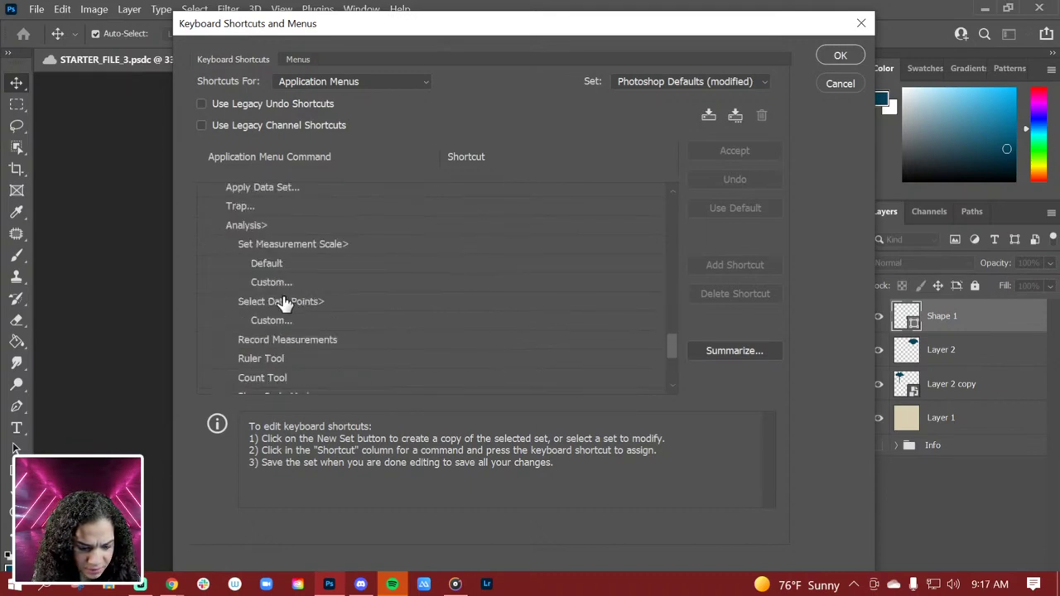
{"action": "scroll", "coordinate": [284, 304], "scroll_direction": "down", "scroll_amount": 3}
{"action": "scroll", "coordinate": [284, 305], "scroll_direction": "up", "scroll_amount": 3}
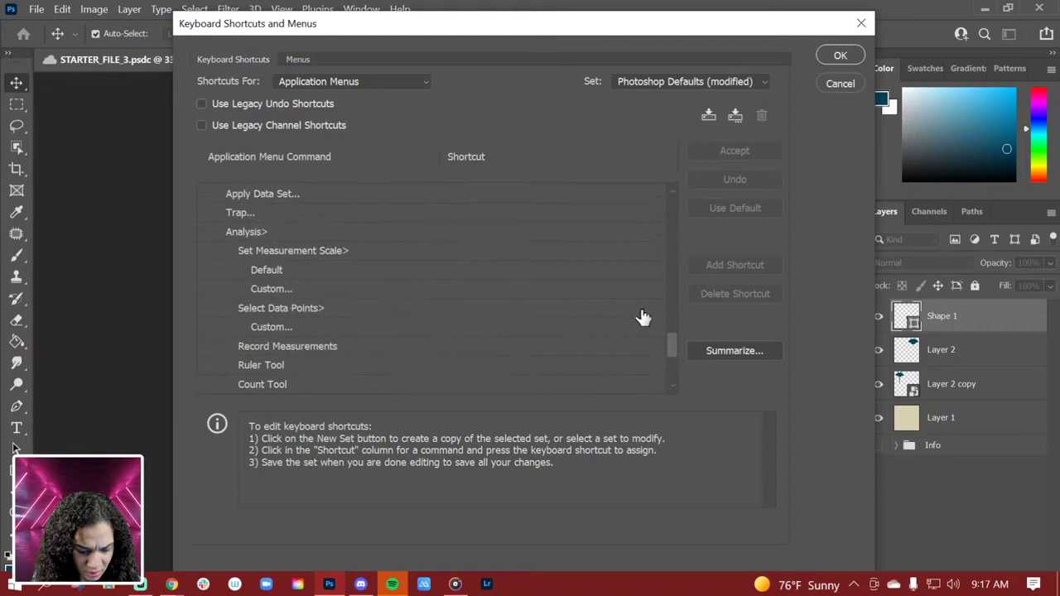
{"action": "left_click_drag", "start_coordinate": [679, 338], "coordinate": [682, 203]}
{"action": "left_click", "coordinate": [204, 231]}
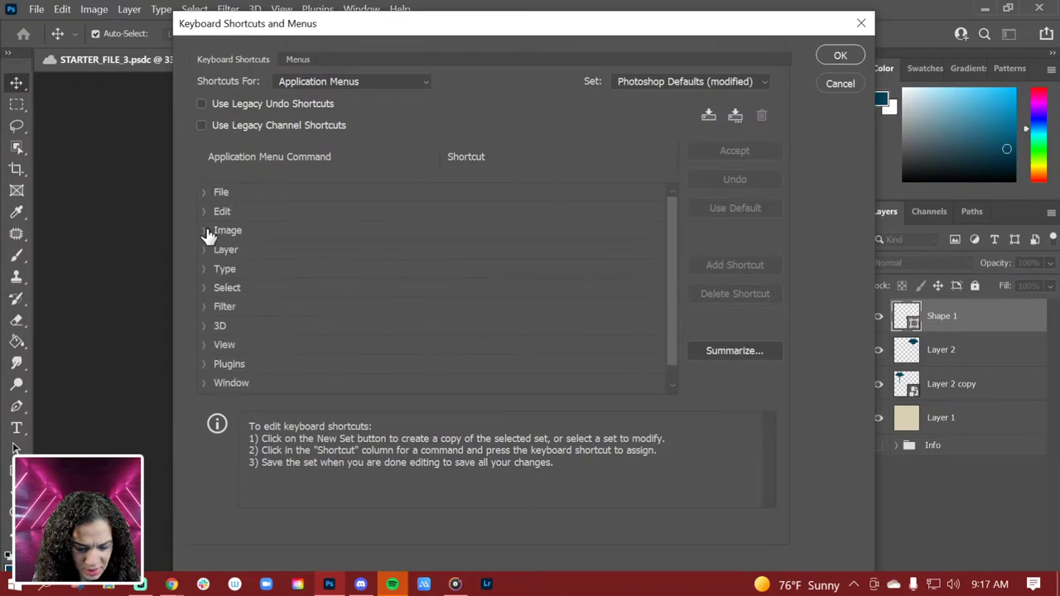
{"action": "left_click", "coordinate": [204, 213]}
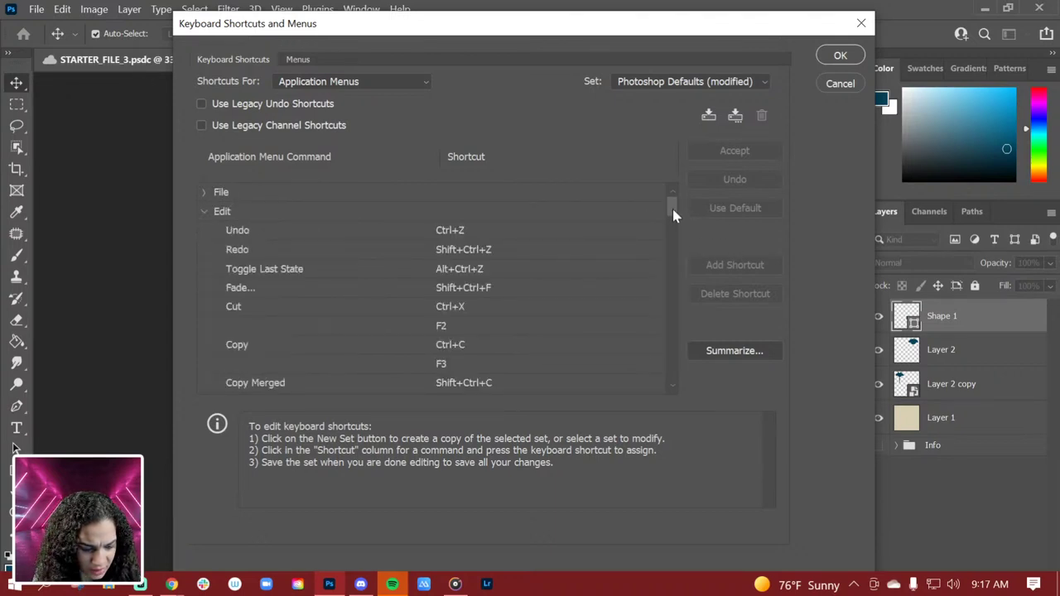
{"action": "left_click_drag", "start_coordinate": [672, 209], "coordinate": [673, 262]}
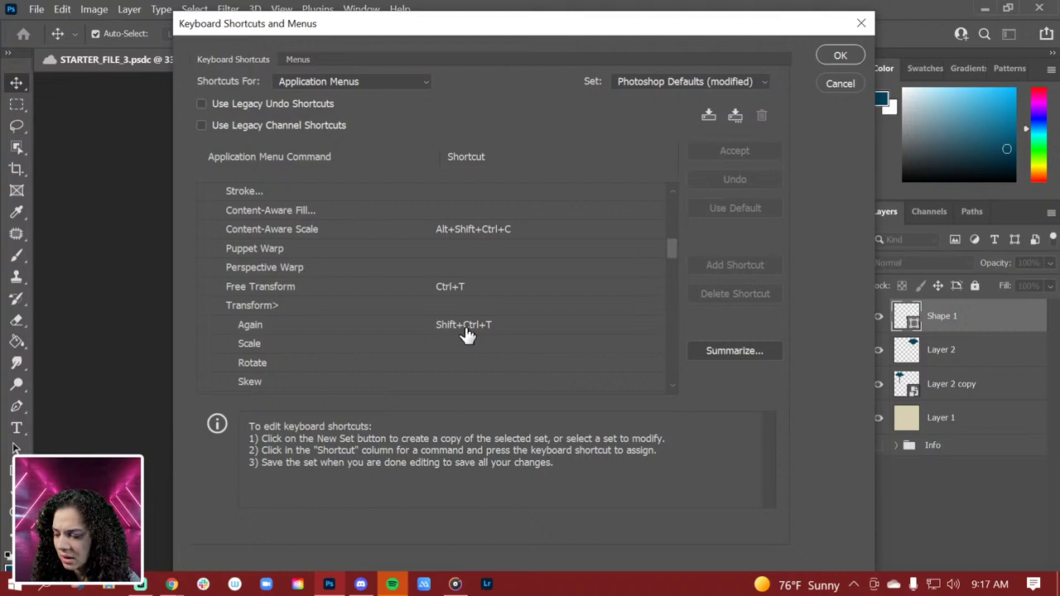
Try giving Free Transform Shift+Ctrl+T, then discard the pending change
{"action": "left_click", "coordinate": [450, 286]}
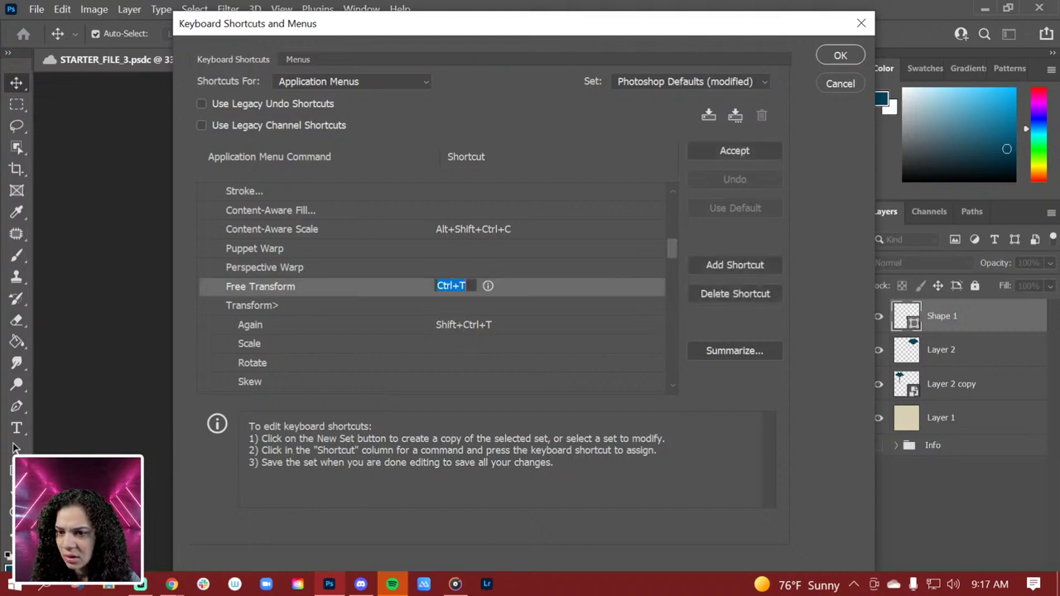
{"action": "key", "text": "shift+ctrl+t"}
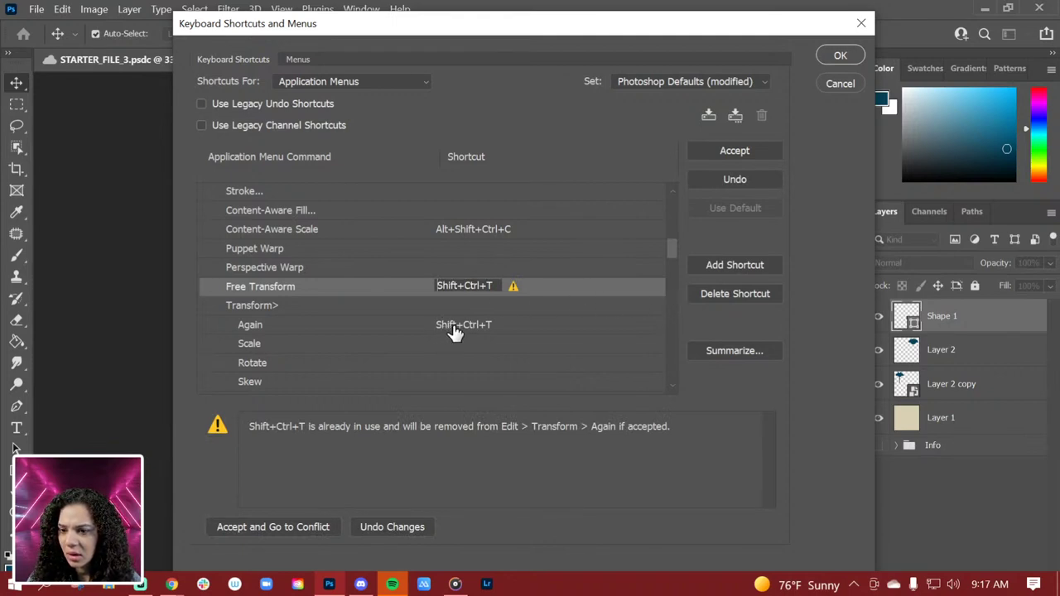
{"action": "left_click_drag", "start_coordinate": [465, 285], "coordinate": [437, 286]}
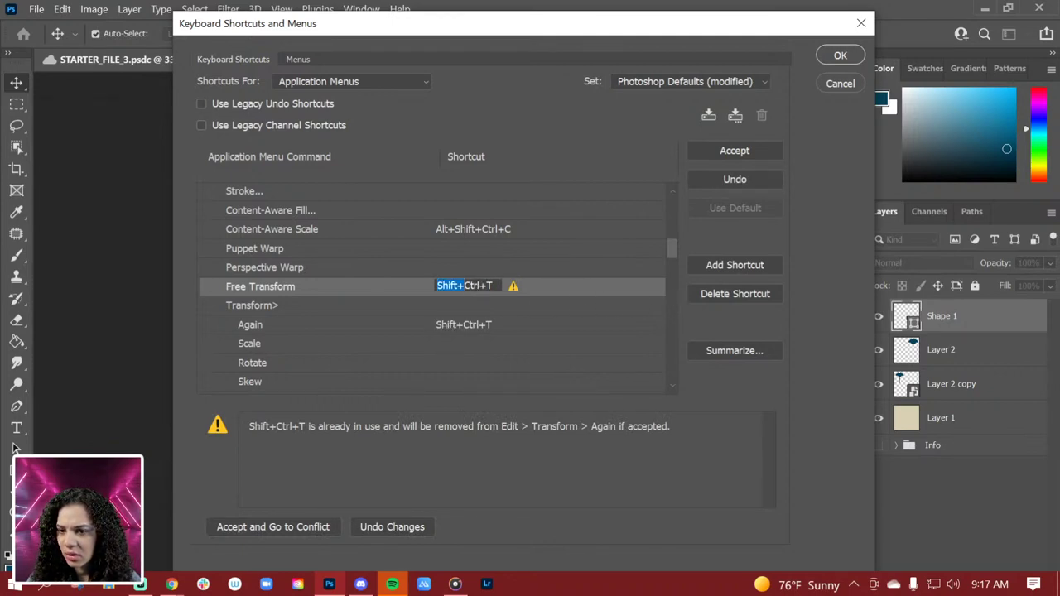
{"action": "key", "text": "BackSpace"}
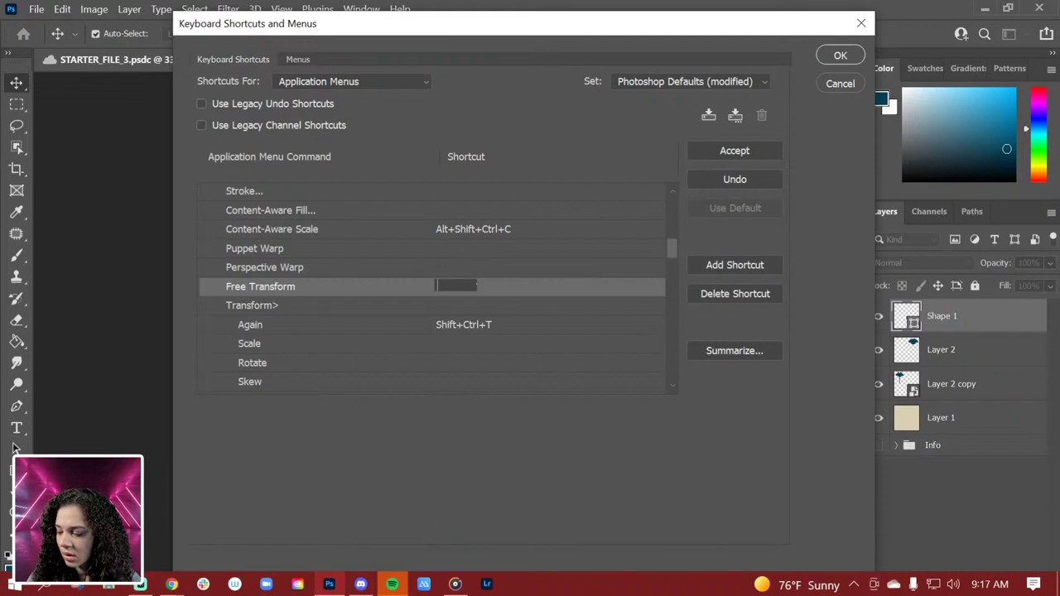
{"action": "key", "text": "shift+ctrl+t"}
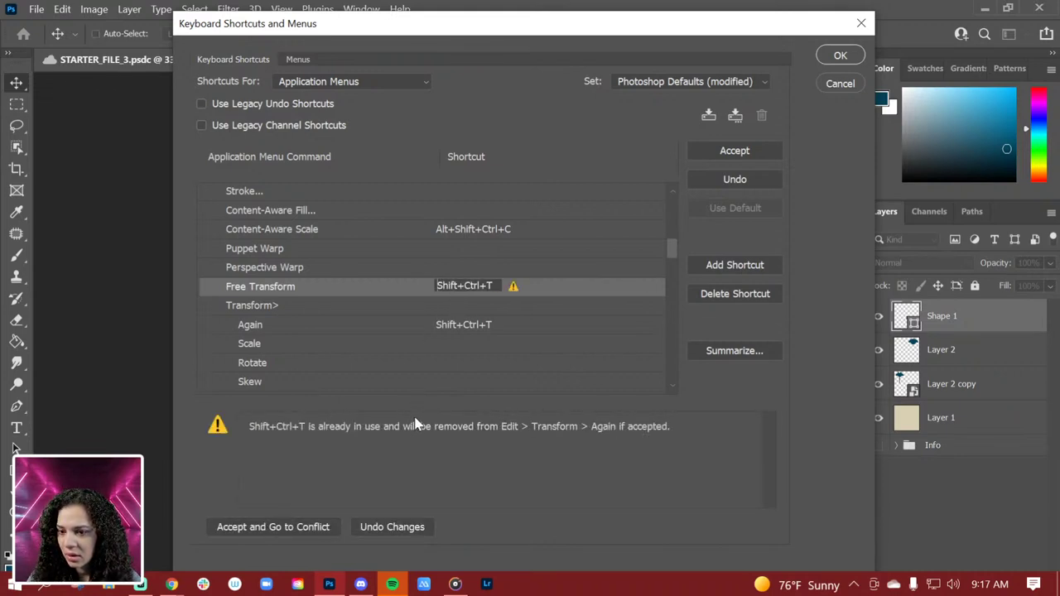
{"action": "left_click", "coordinate": [405, 529]}
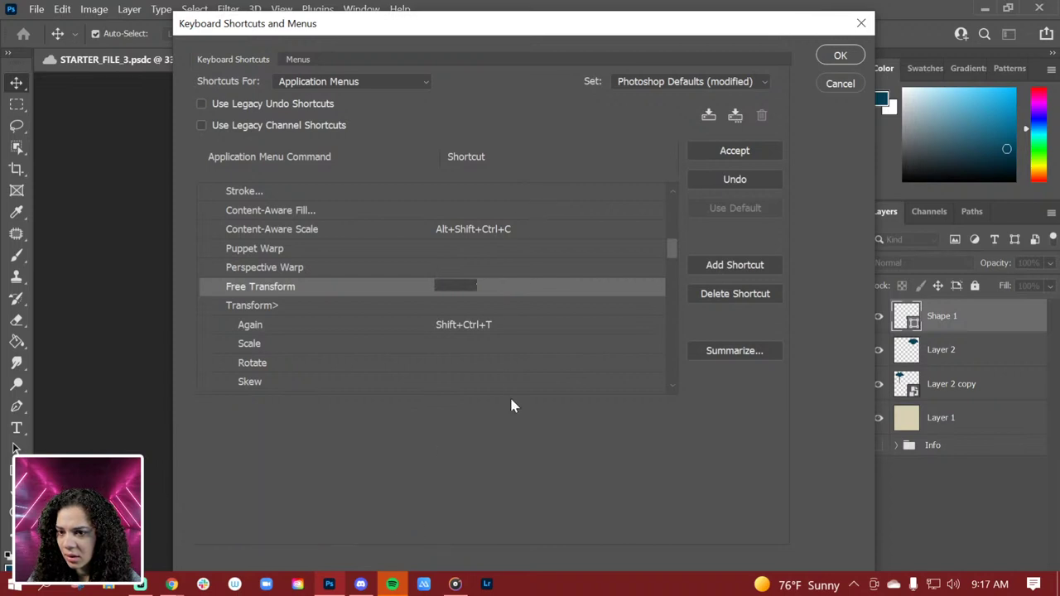
Assign Shift+Ctrl+T to Free Transform, removing it from Transform Again
{"action": "left_click", "coordinate": [534, 309]}
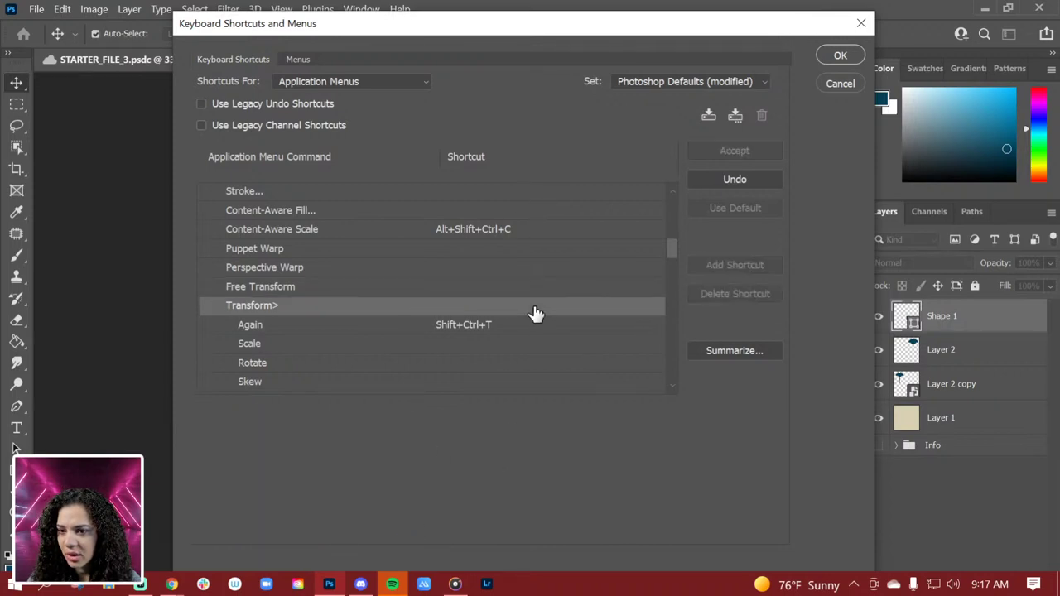
{"action": "left_click", "coordinate": [480, 286]}
{"action": "key", "text": "shift+ctrl+t"}
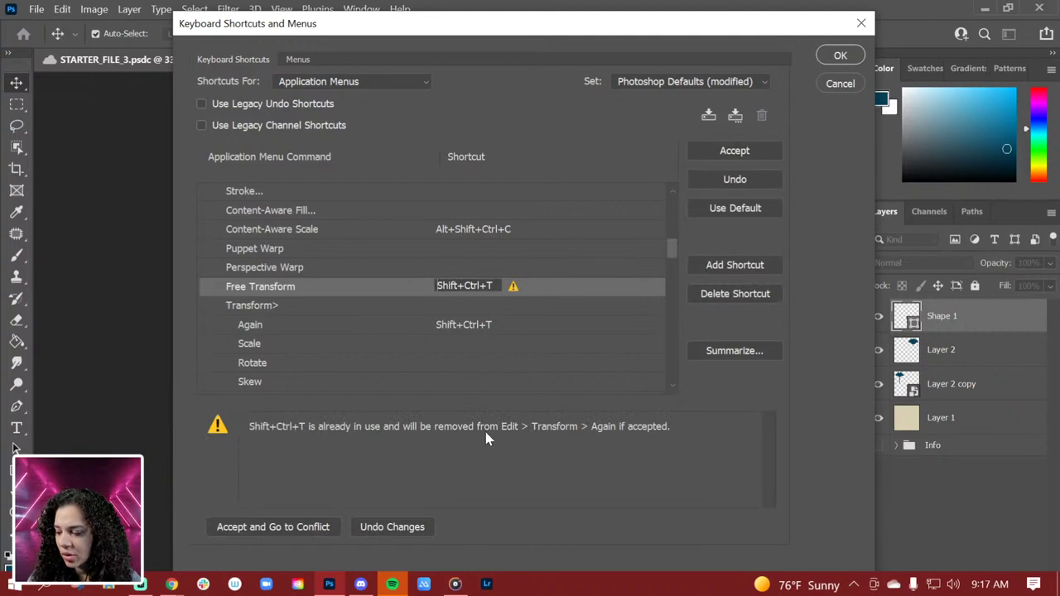
{"action": "left_click", "coordinate": [480, 285]}
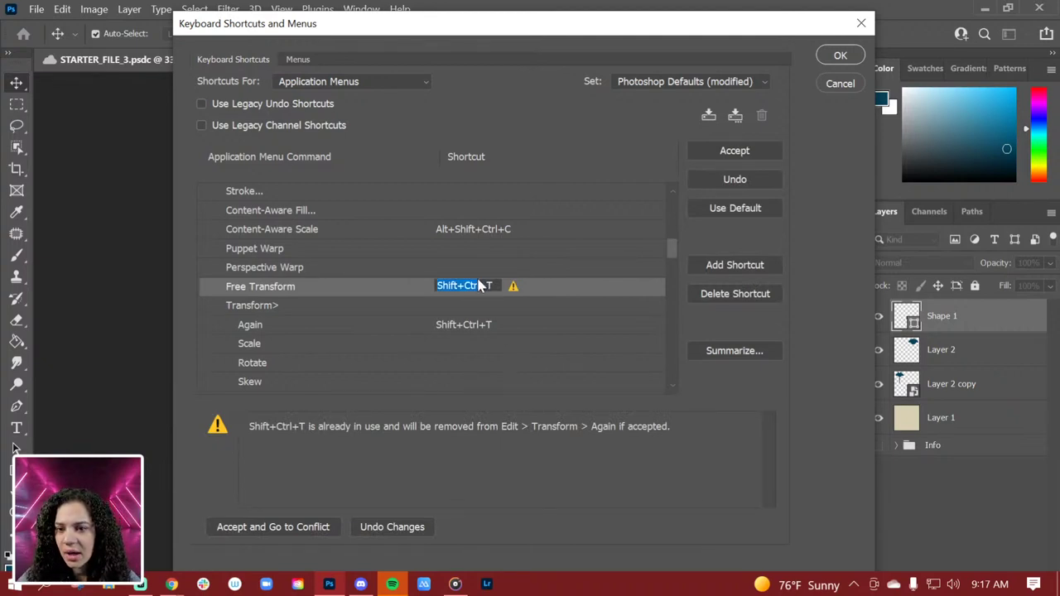
{"action": "key", "text": "shift+ctrl+z"}
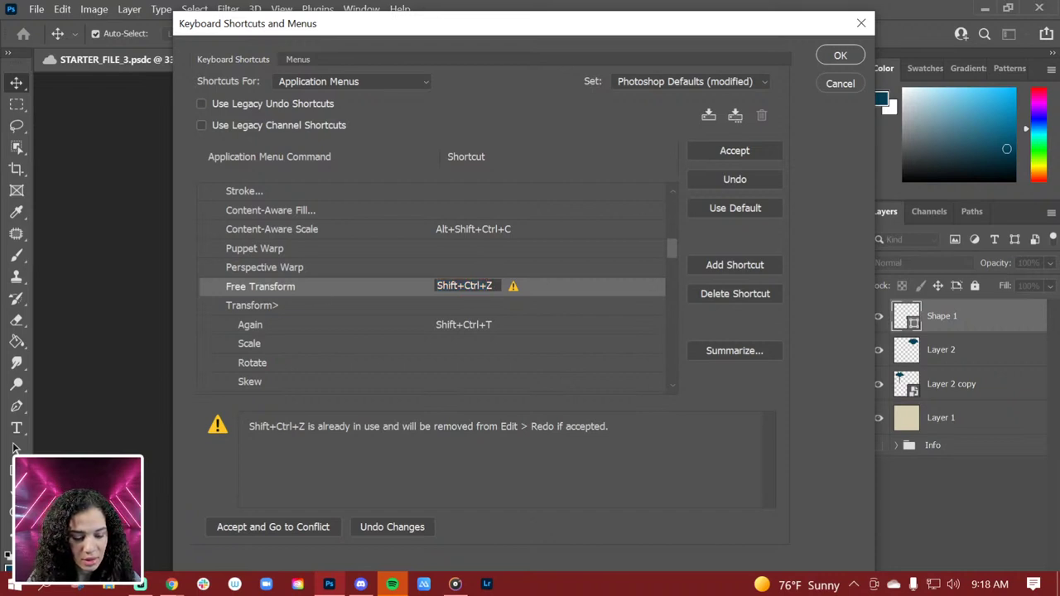
{"action": "left_click", "coordinate": [510, 291]}
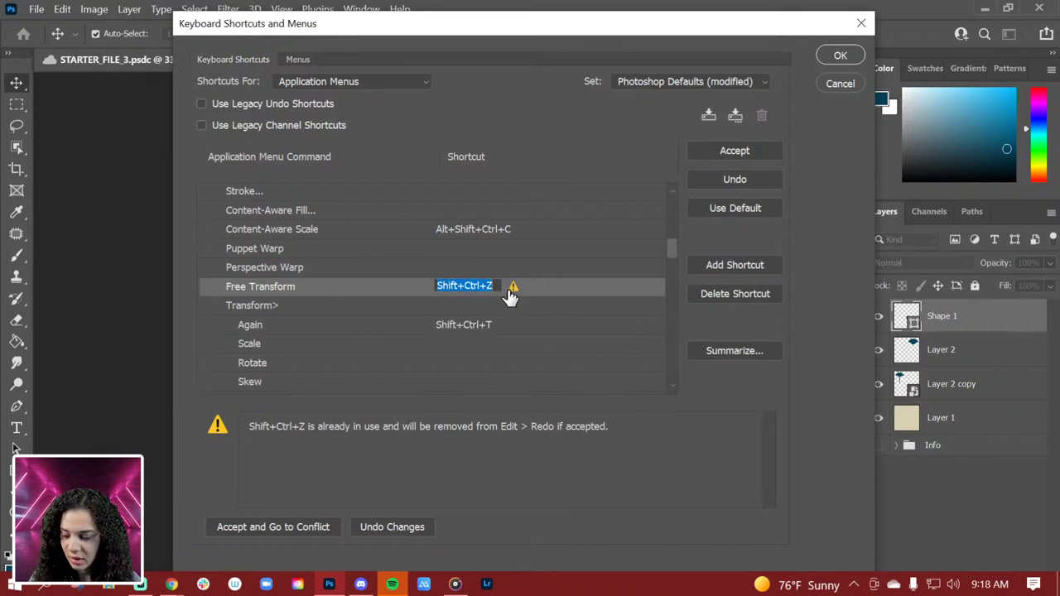
{"action": "key", "text": "ctrl+shift+t"}
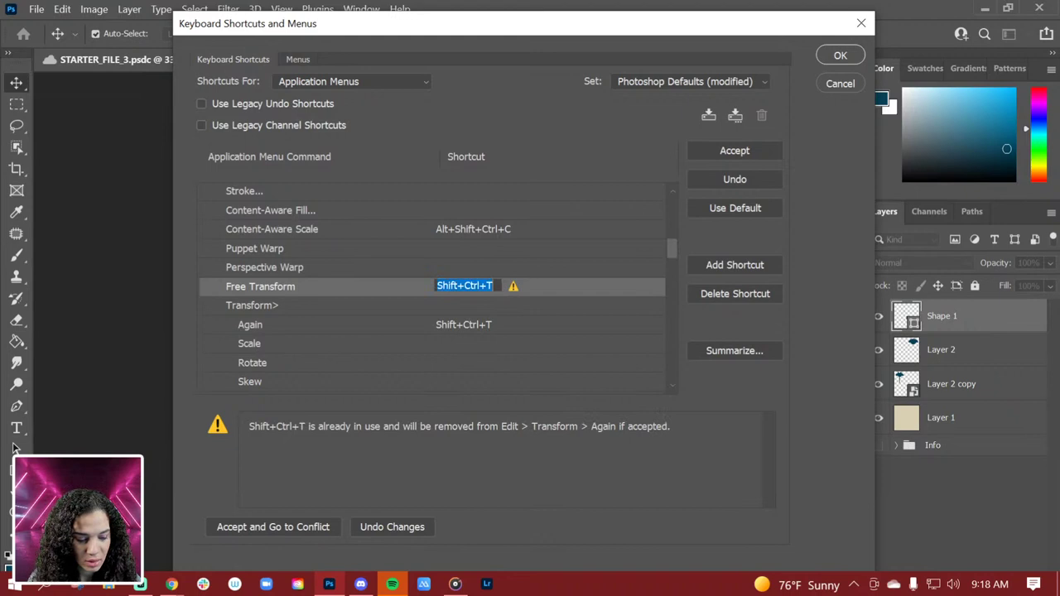
{"action": "key", "text": "Return"}
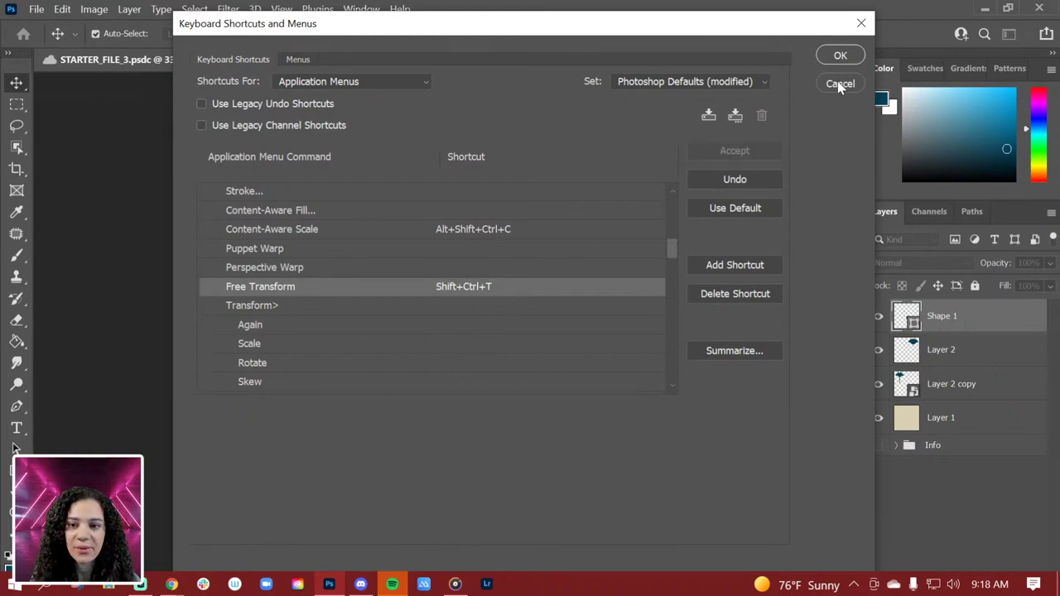
Close the shortcut settings and hide the fin (Shape 1) and the right manta (Layer 2)
{"action": "left_click", "coordinate": [839, 84]}
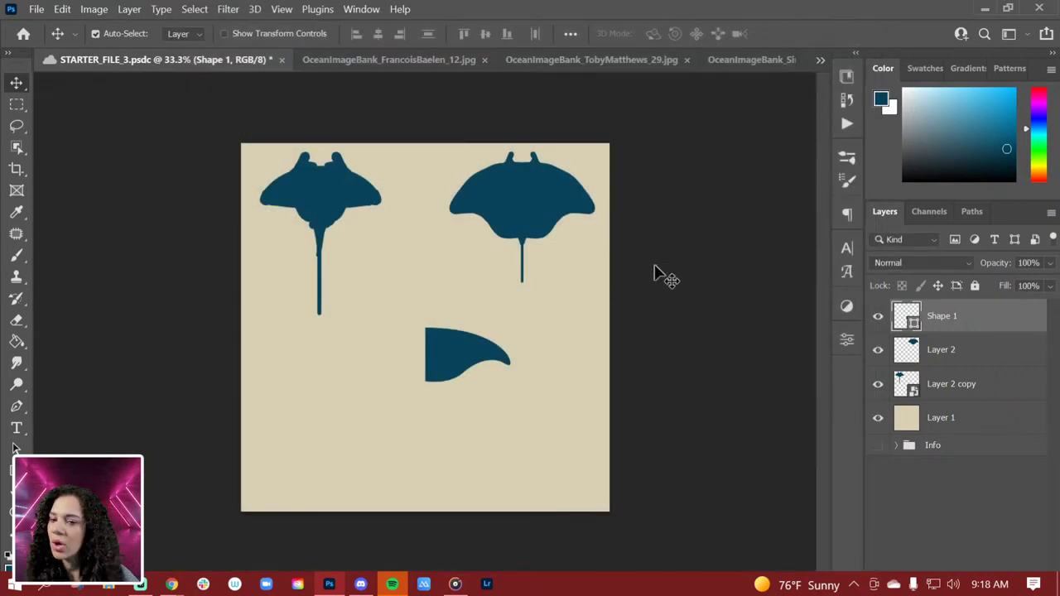
{"action": "left_click", "coordinate": [878, 316]}
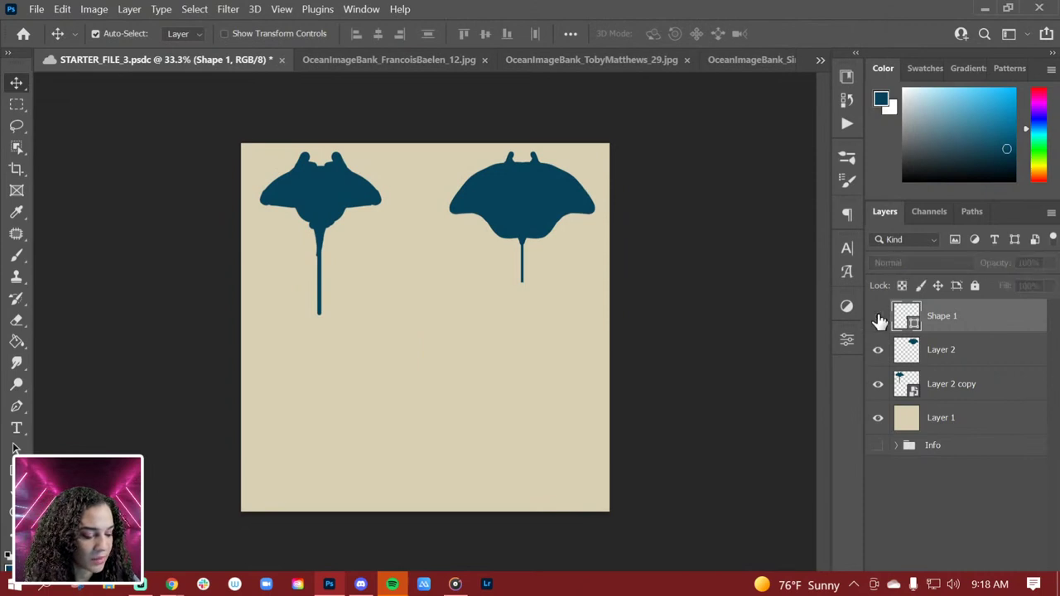
{"action": "left_click", "coordinate": [971, 358]}
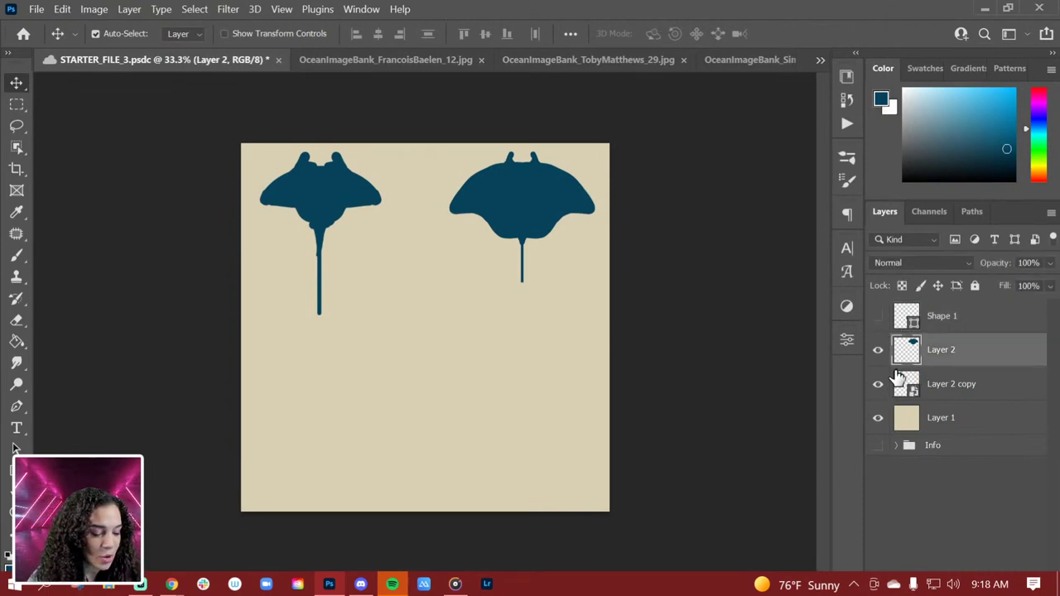
{"action": "left_click", "coordinate": [878, 349]}
Undo Transform Again on Layer 2 copy and centre the long-tailed manta on the canvas
{"action": "left_click", "coordinate": [989, 389]}
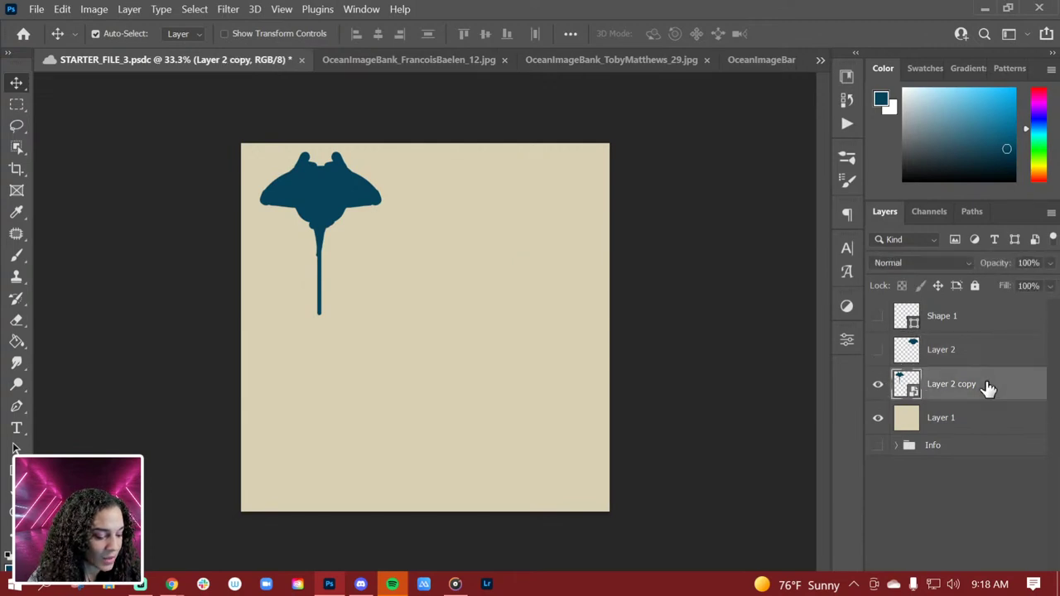
{"action": "left_click_drag", "start_coordinate": [277, 335], "coordinate": [334, 227]}
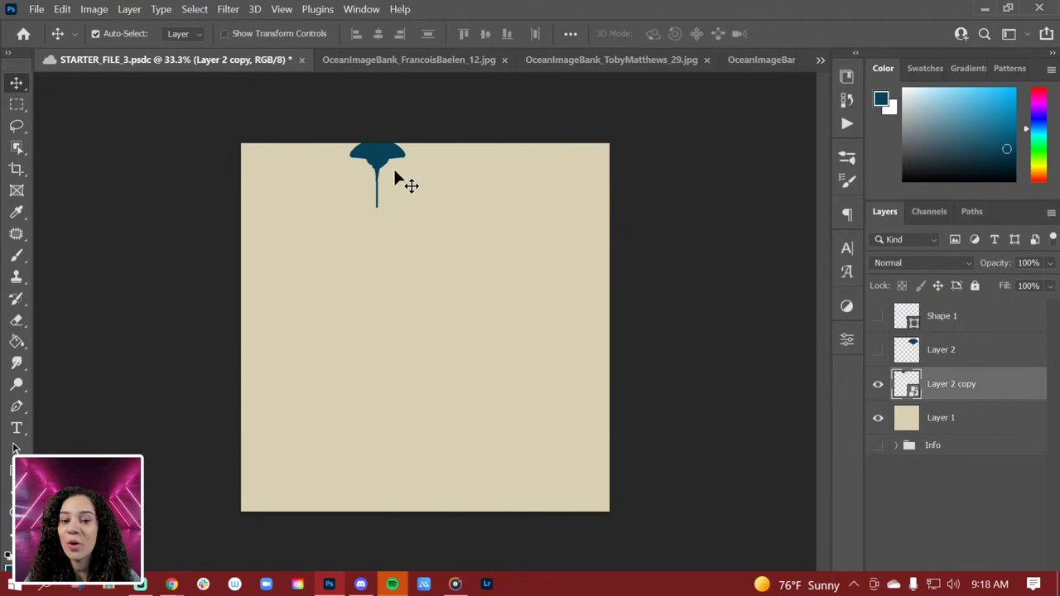
{"action": "key", "text": "ctrl"}
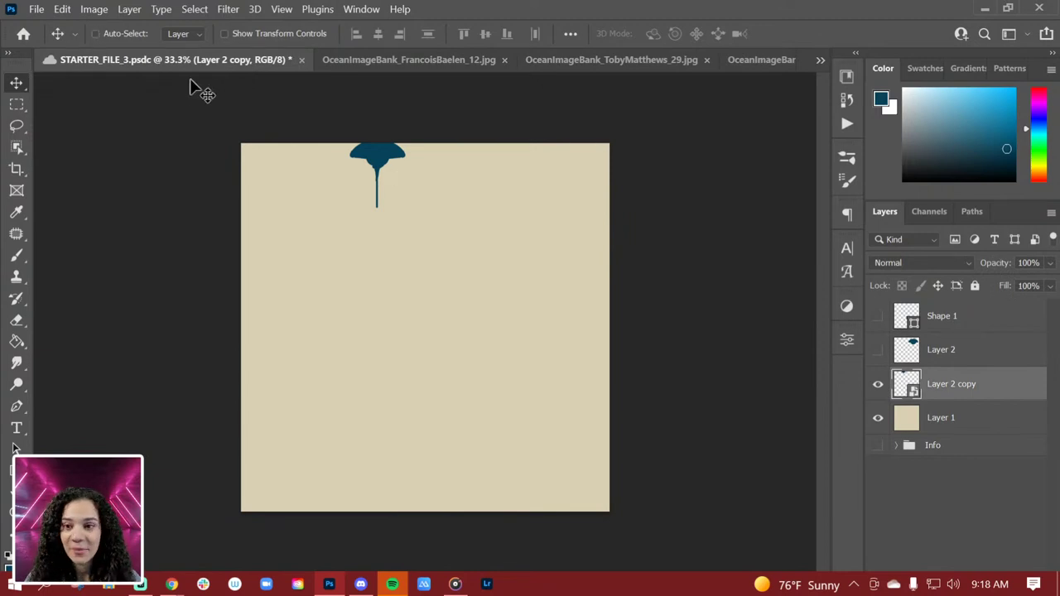
{"action": "left_click", "coordinate": [94, 10]}
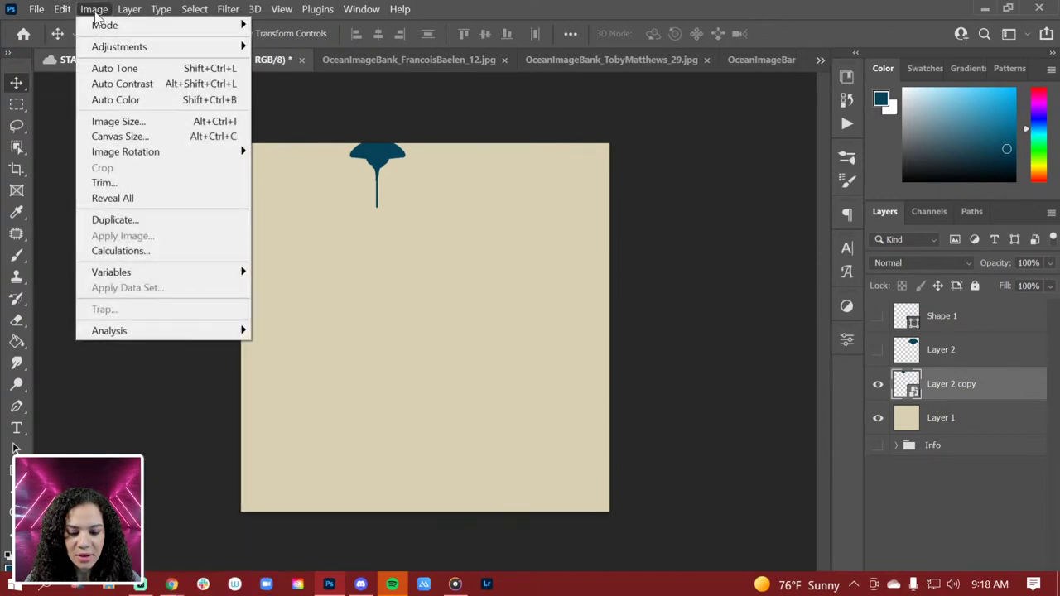
{"action": "mouse_move", "coordinate": [62, 10]}
{"action": "mouse_move", "coordinate": [99, 25]}
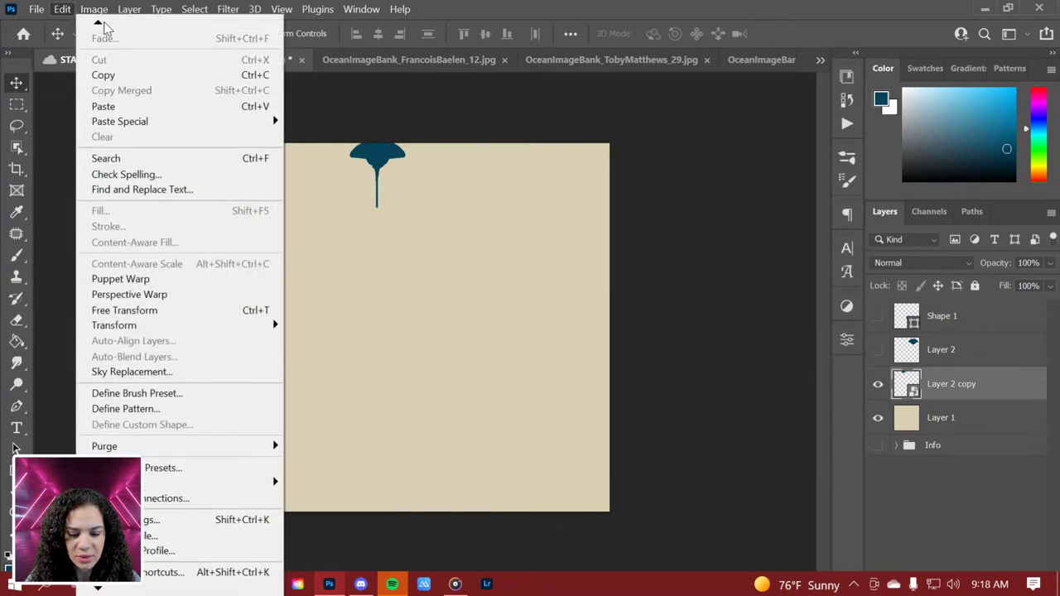
{"action": "left_click", "coordinate": [123, 39]}
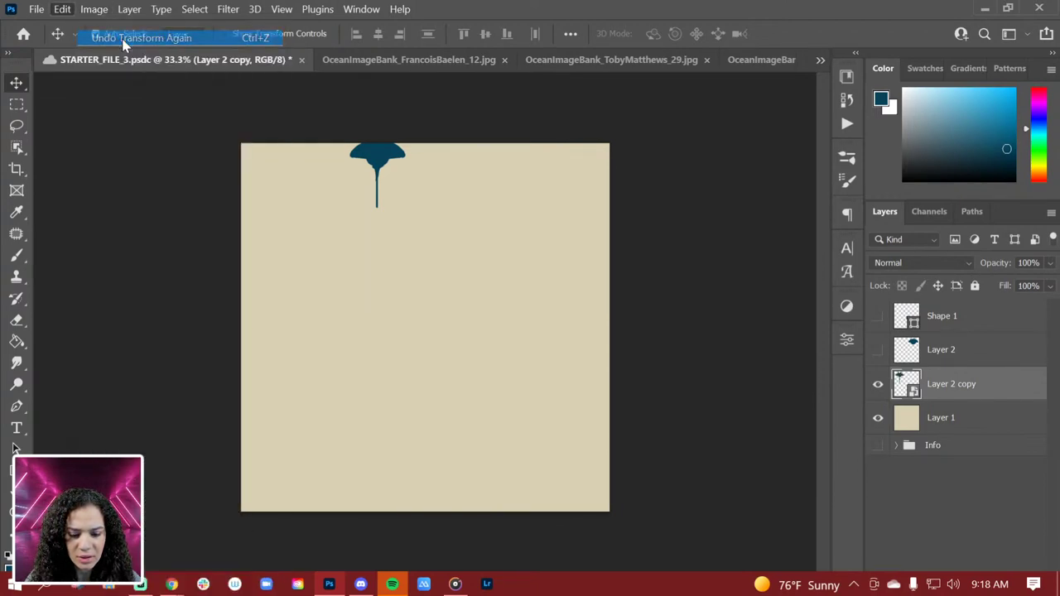
{"action": "left_click_drag", "start_coordinate": [345, 217], "coordinate": [443, 304]}
{"action": "key", "text": "ctrl"}
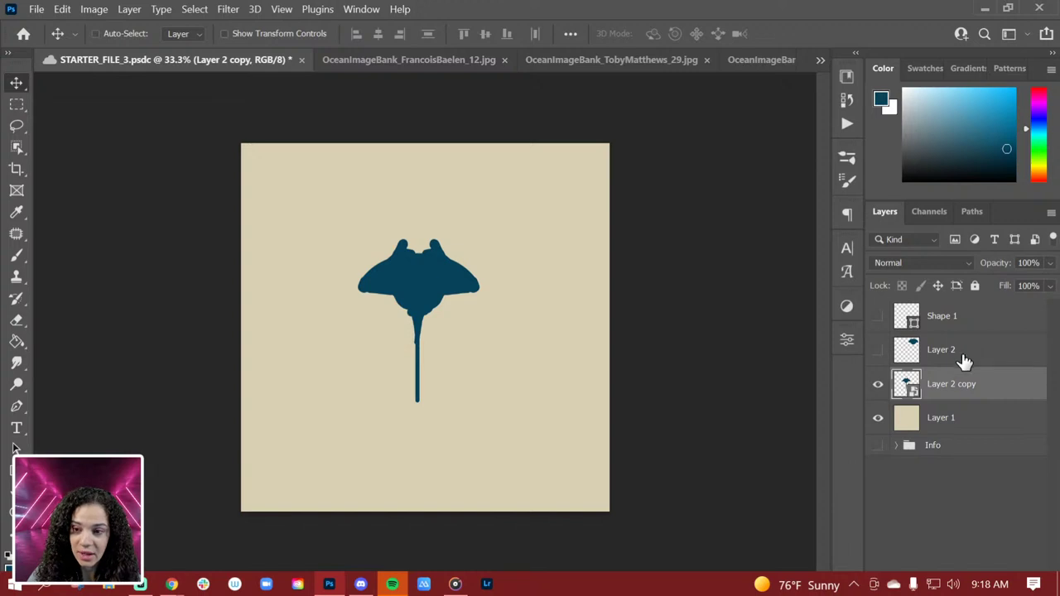
Toggle Layer 2 and Layer 2 copy to compare, leaving only the centred manta visible
{"action": "left_click", "coordinate": [992, 349]}
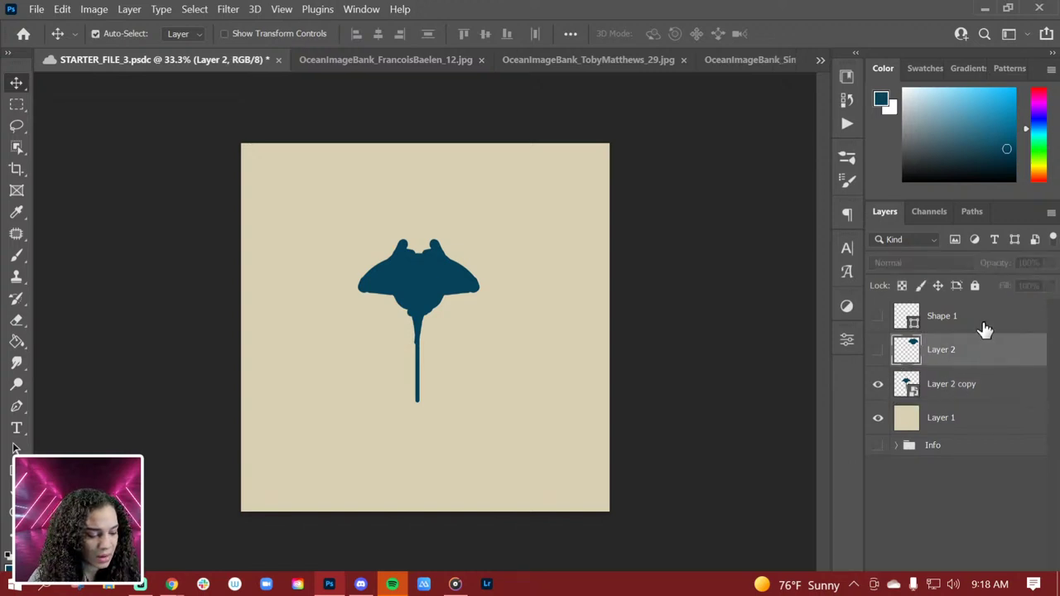
{"action": "key", "text": "ctrl"}
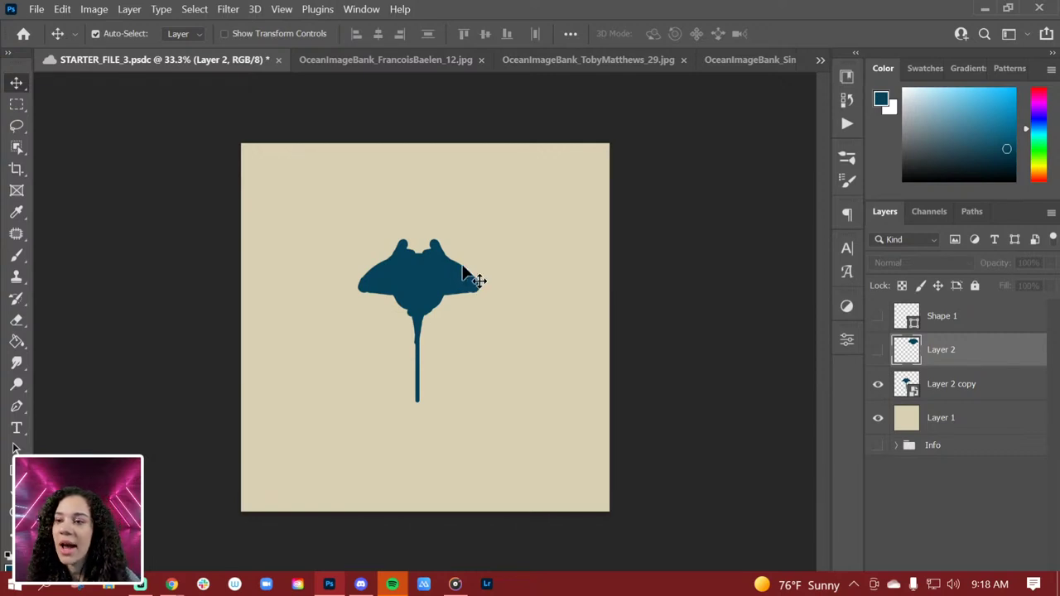
{"action": "left_click", "coordinate": [879, 387]}
{"action": "left_click", "coordinate": [878, 350]}
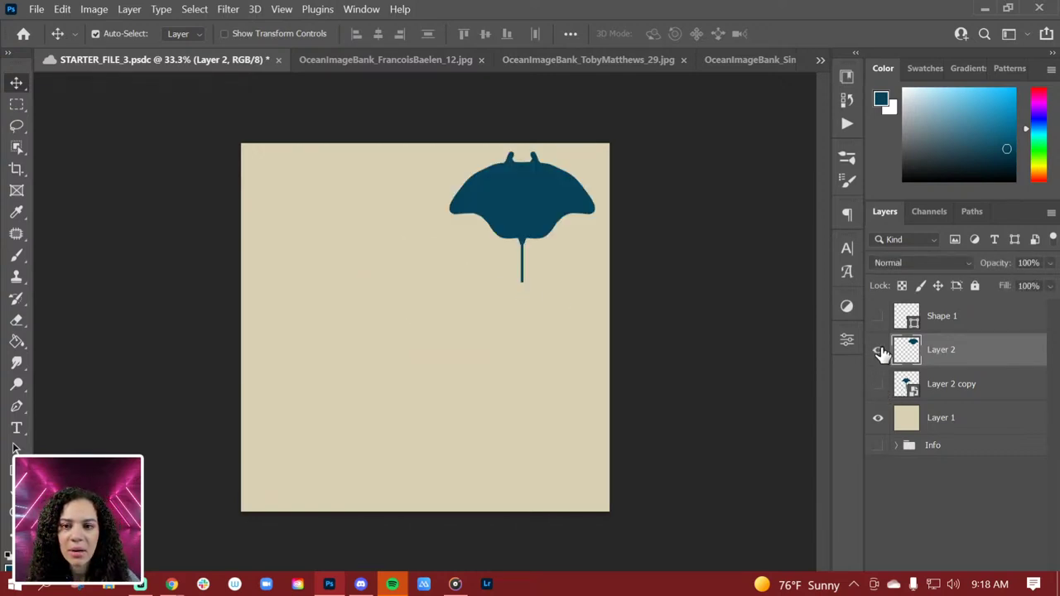
{"action": "left_click", "coordinate": [879, 351]}
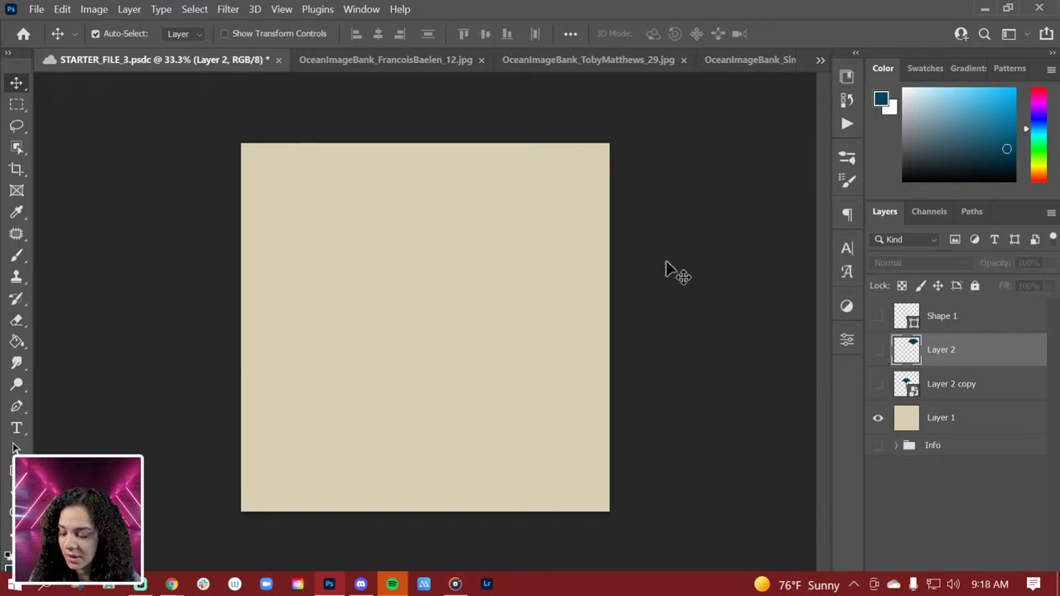
{"action": "left_click", "coordinate": [878, 384]}
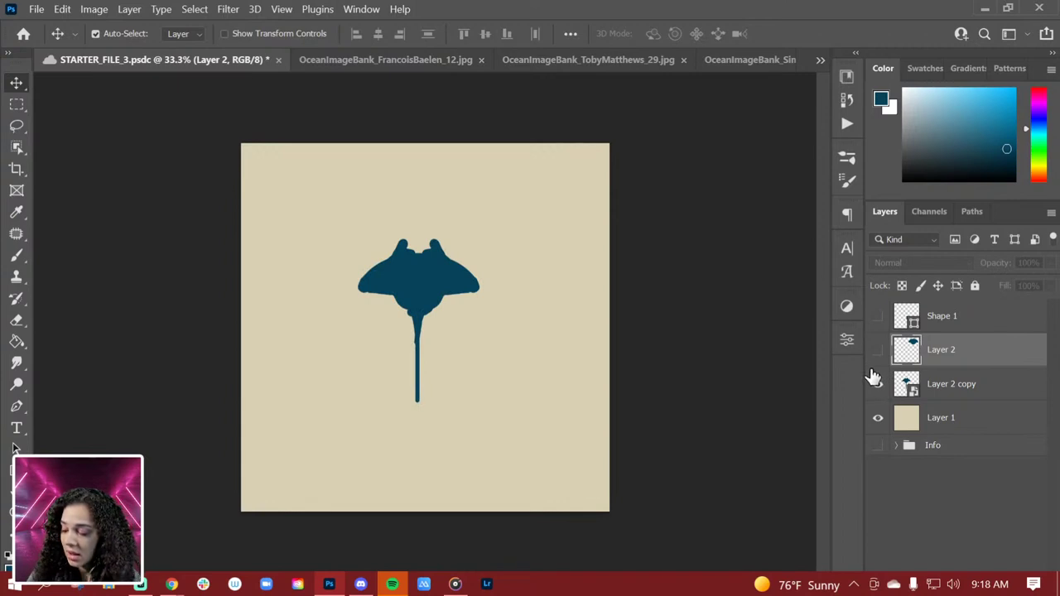
Scrubby-zoom in on the long-tailed manta with Layer 2 copy selected
{"action": "key", "text": "z"}
{"action": "left_click_drag", "start_coordinate": [461, 274], "coordinate": [538, 279]}
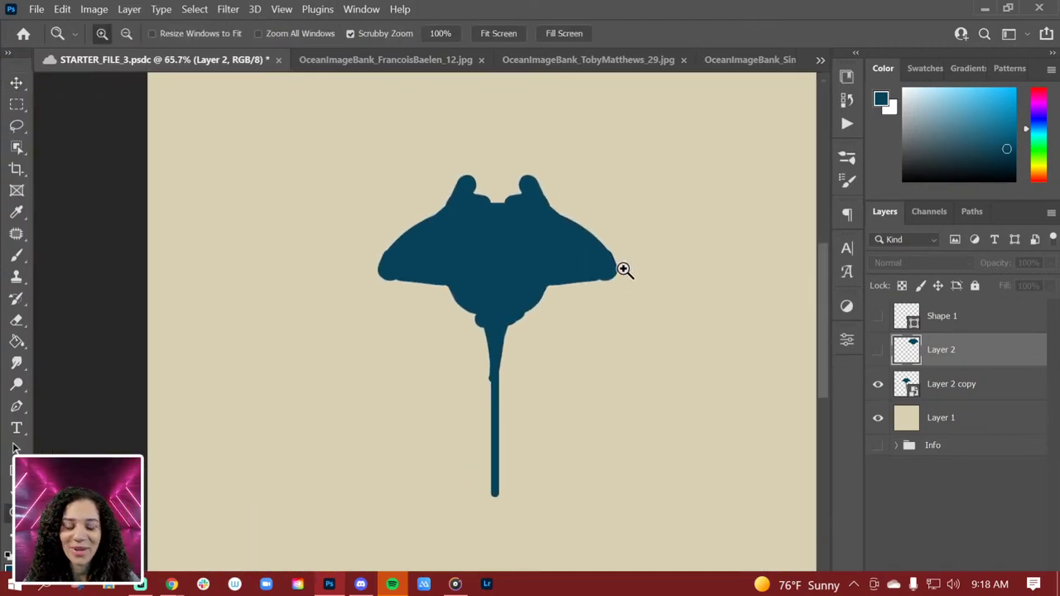
{"action": "left_click_drag", "start_coordinate": [624, 268], "coordinate": [602, 299]}
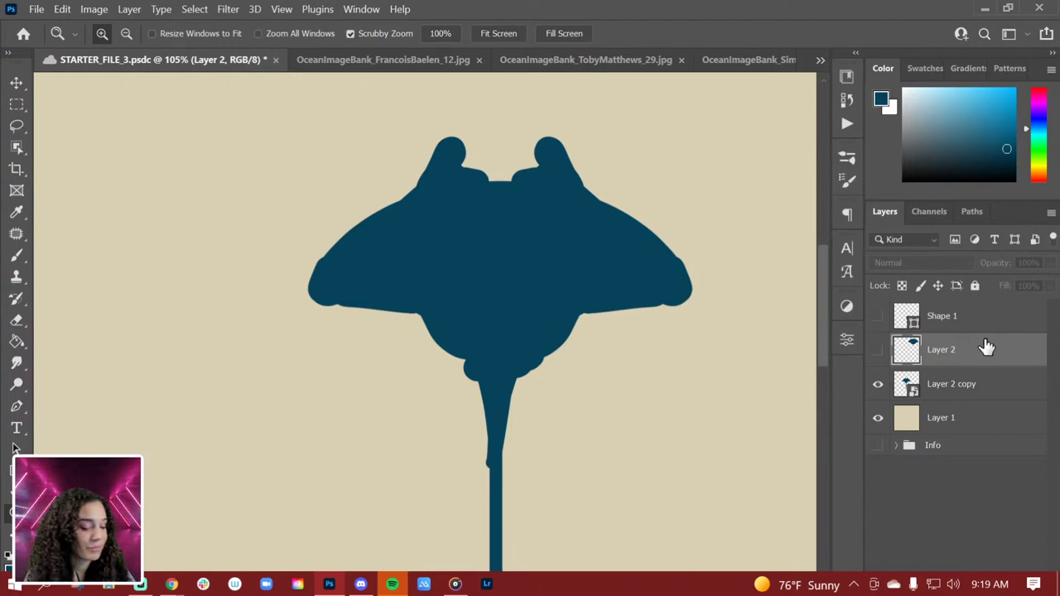
{"action": "left_click", "coordinate": [990, 389]}
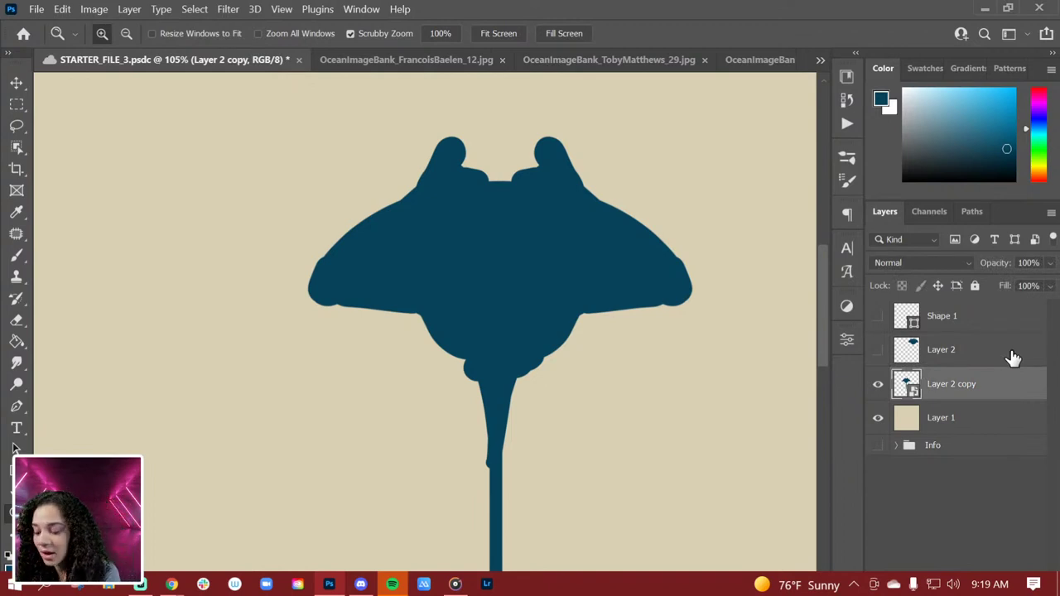
Add an empty Layer 3 and make it a clipping mask on the Layer 2 copy manta
{"action": "key", "text": "ctrl+shift+n"}
{"action": "key", "text": "Return"}
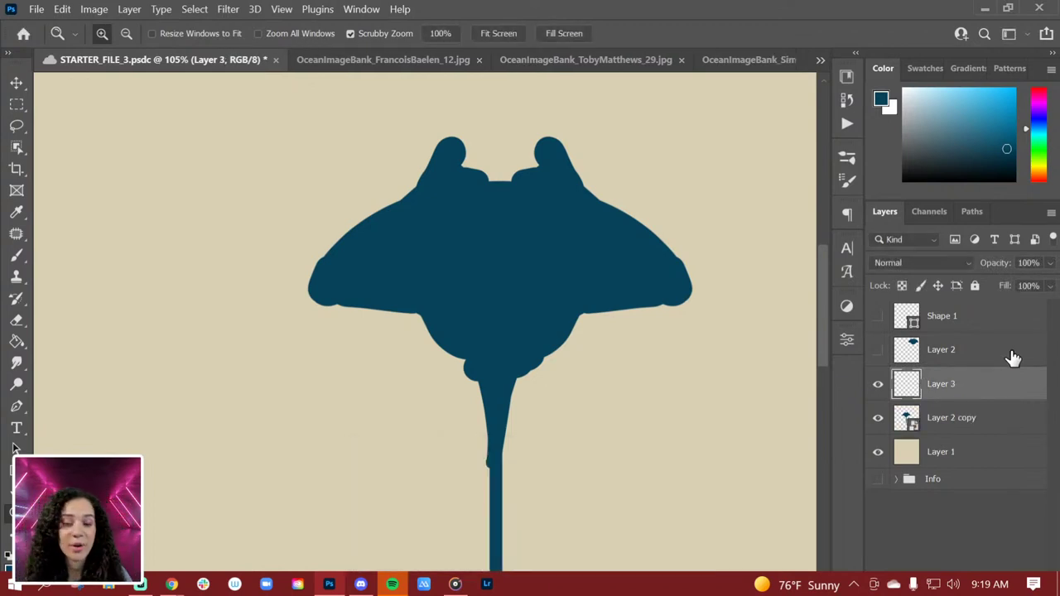
{"action": "right_click", "coordinate": [994, 393]}
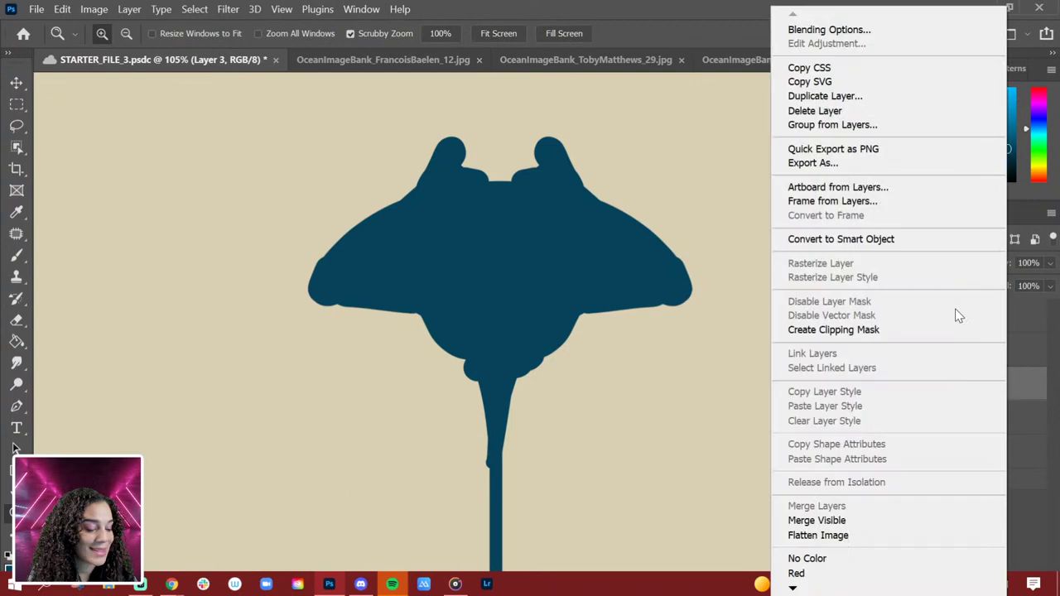
{"action": "left_click", "coordinate": [883, 331]}
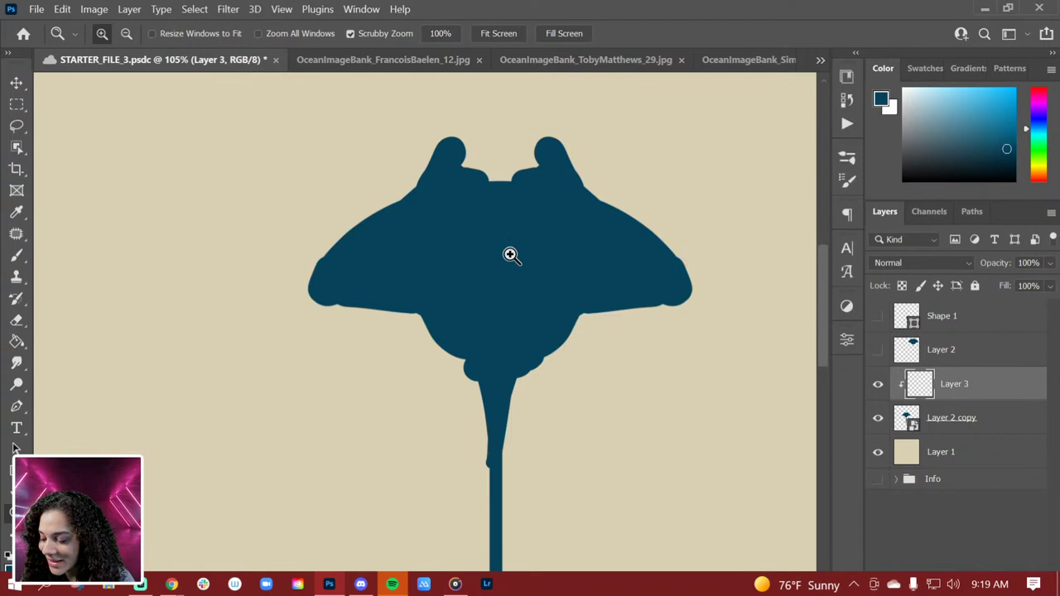
Turn on Vertical symmetry and set its axis through the manta's centre
{"action": "key", "text": "b"}
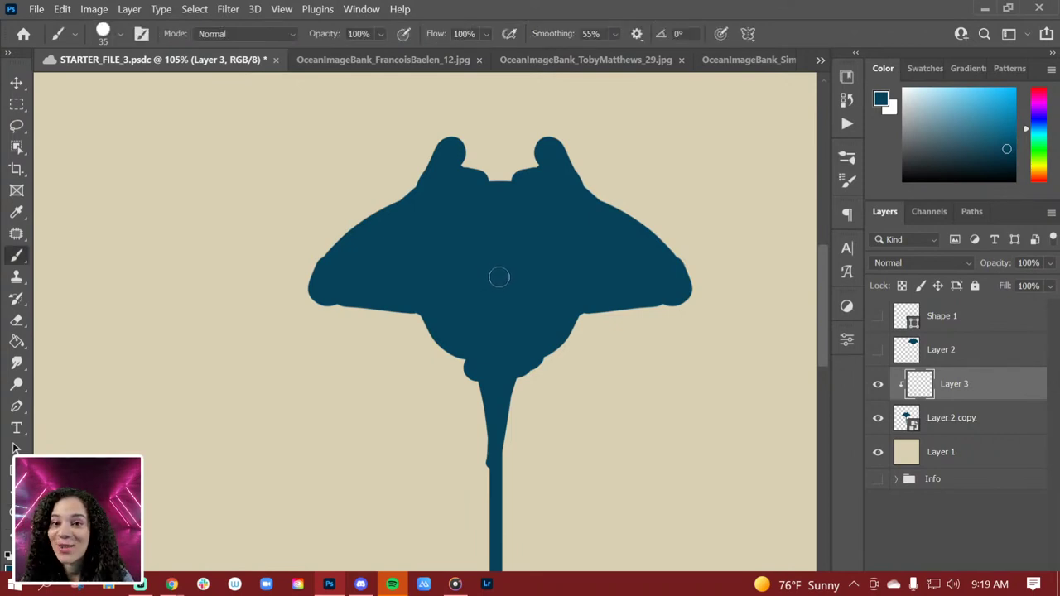
{"action": "left_click", "coordinate": [748, 33]}
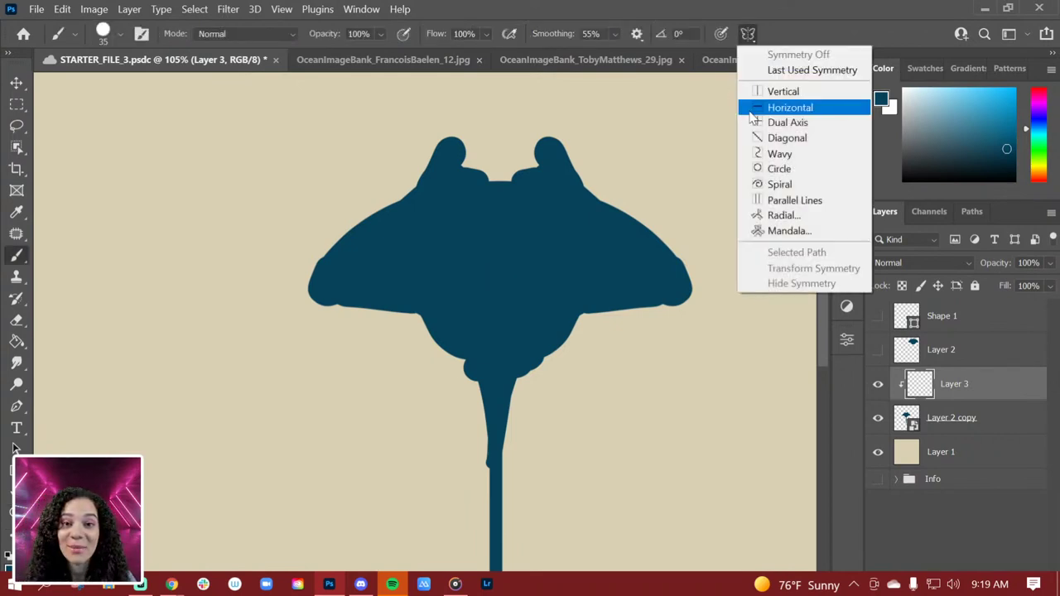
{"action": "left_click", "coordinate": [787, 93]}
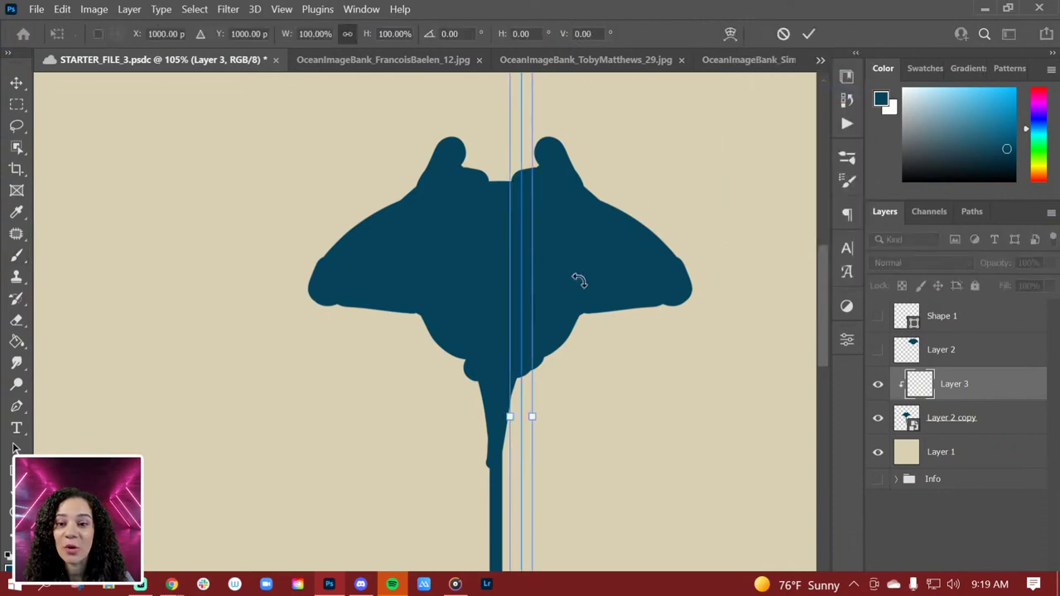
{"action": "left_click_drag", "start_coordinate": [522, 325], "coordinate": [499, 328]}
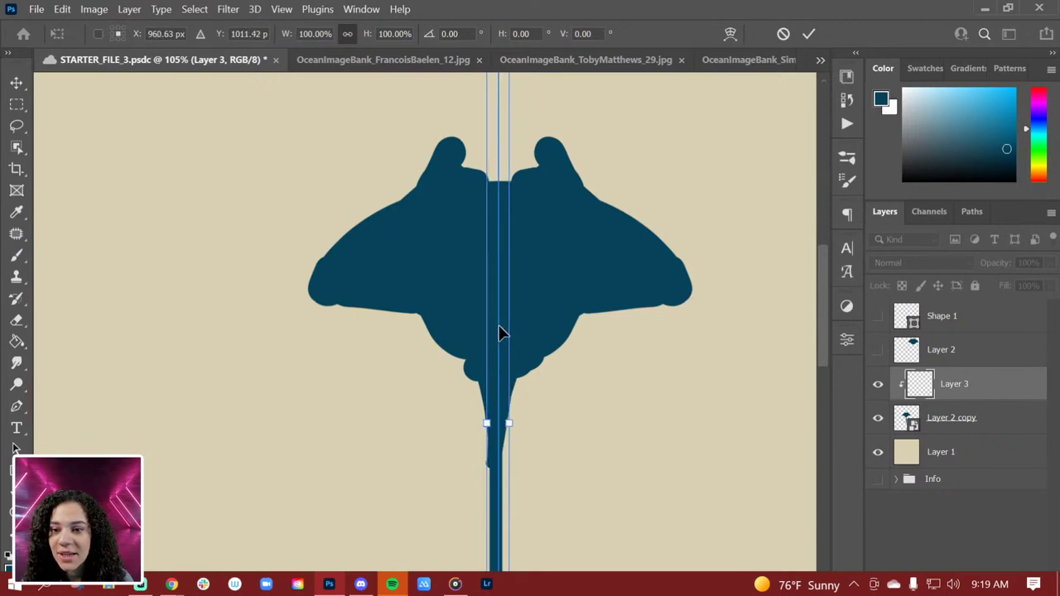
{"action": "key", "text": "Return"}
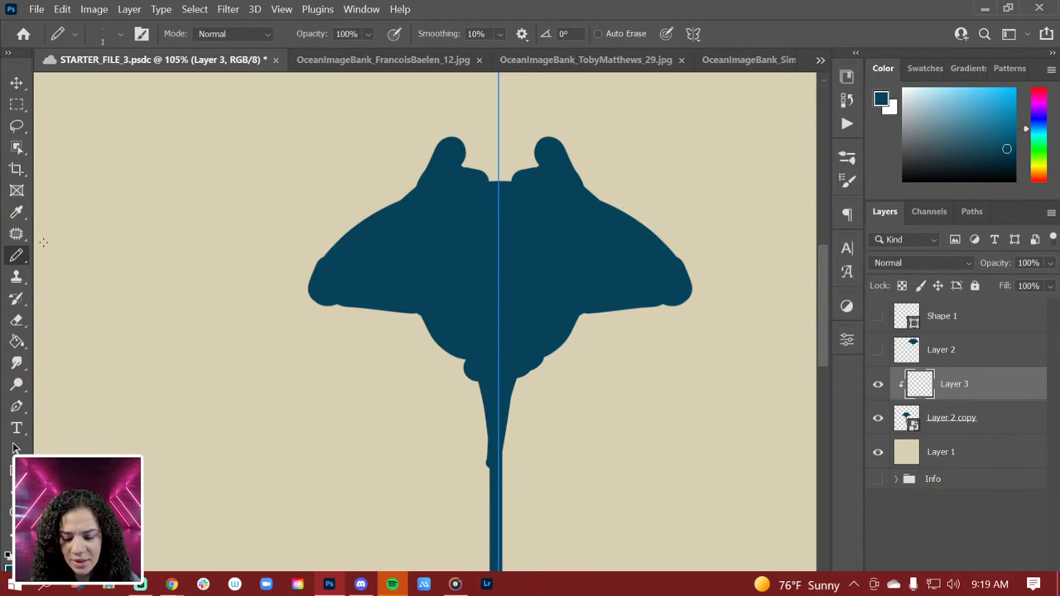
Use the regular Brush Tool on Layer 3 with a light-blue colour and soft tip
{"action": "right_click", "coordinate": [15, 256]}
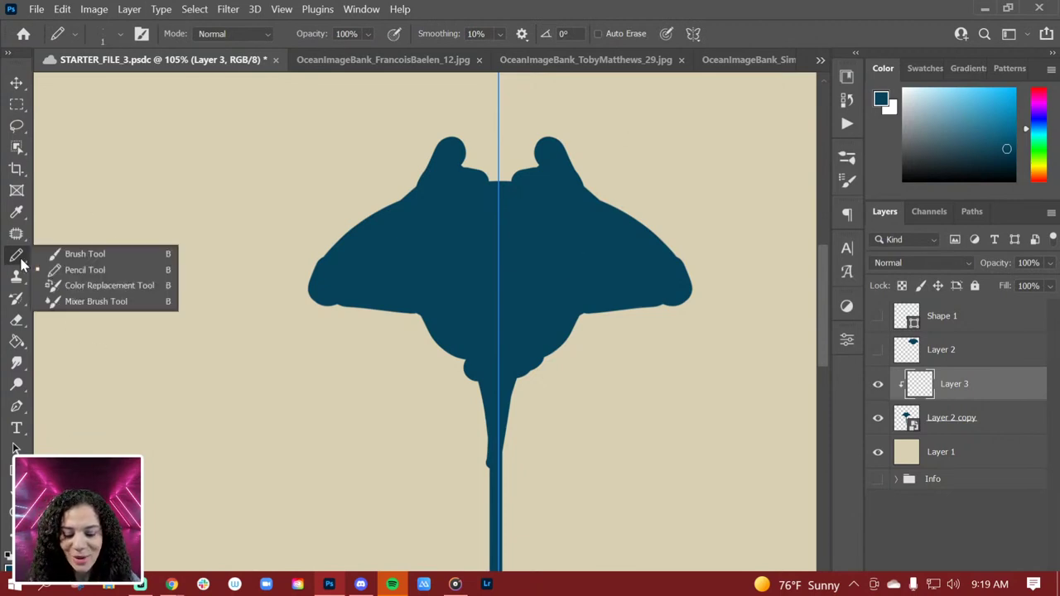
{"action": "left_click", "coordinate": [99, 255]}
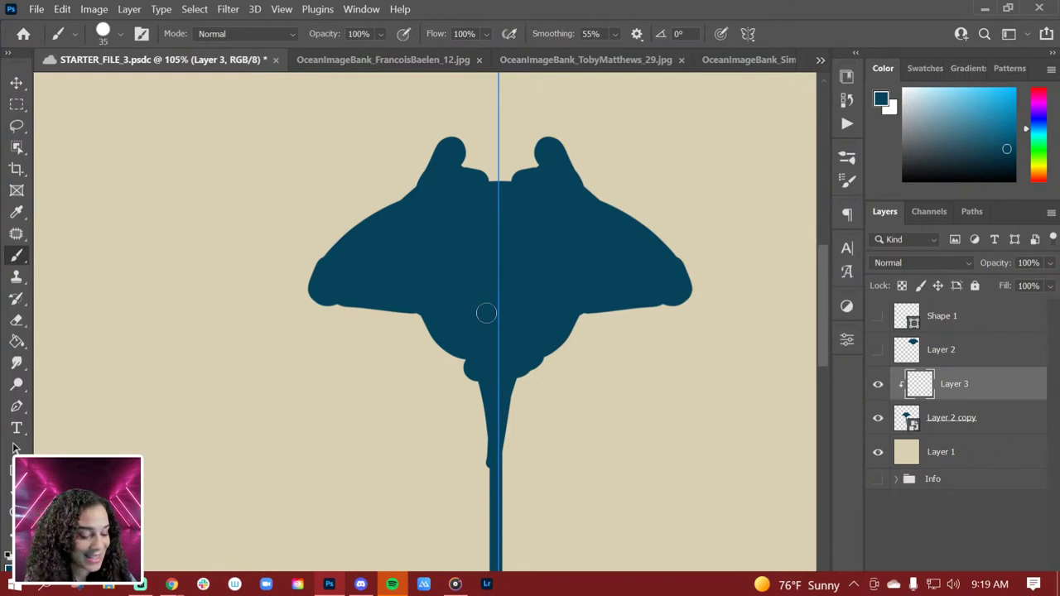
{"action": "left_click", "coordinate": [896, 383], "text": "alt"}
{"action": "left_click", "coordinate": [943, 112]}
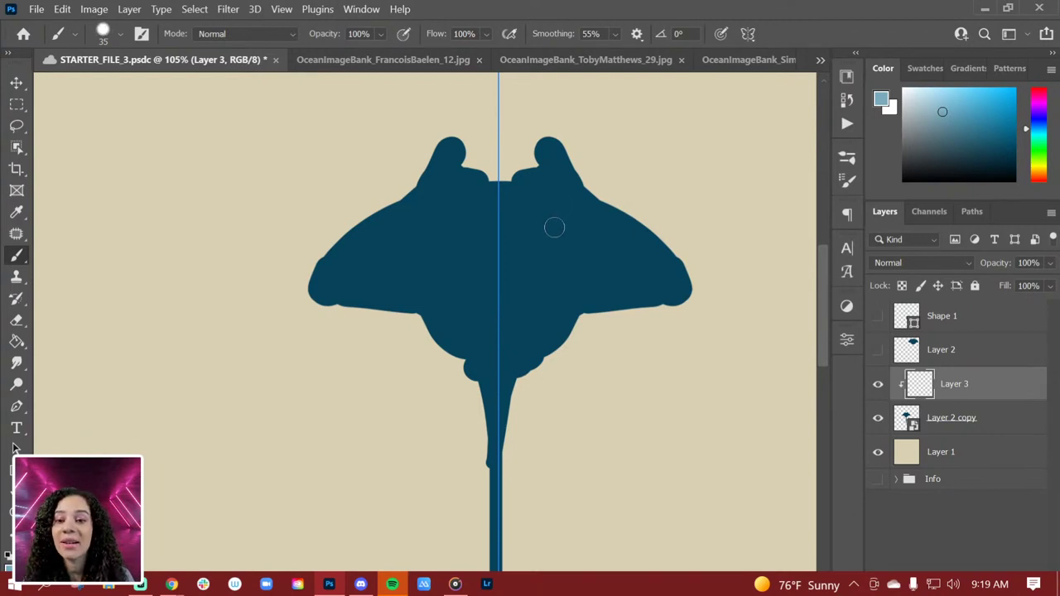
{"action": "key", "text": "shift+bracketleft"}
{"action": "key", "text": "shift+bracketleft"}
{"action": "key", "text": "shift+bracketleft"}
{"action": "key", "text": "shift+bracketleft"}
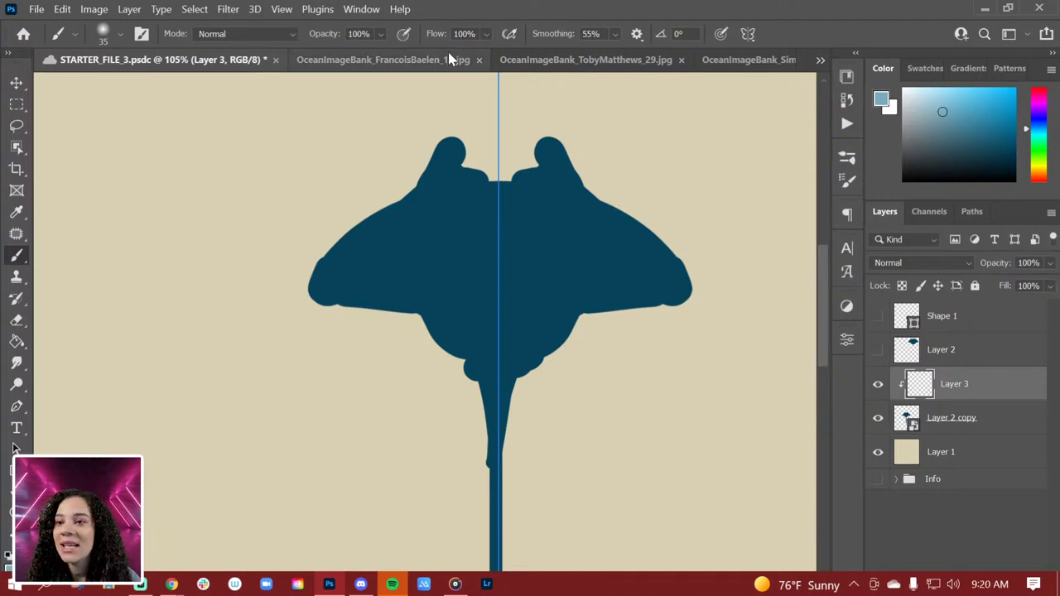
Reduce the soft brush size from 35 px to 15 px in the Brush Preset picker
{"action": "left_click", "coordinate": [121, 37]}
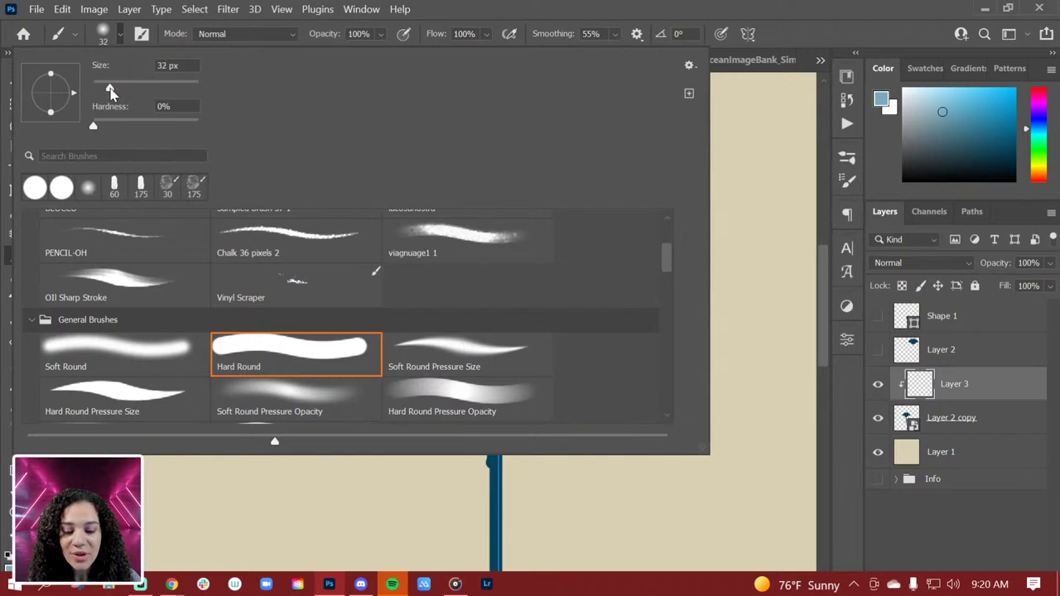
{"action": "left_click_drag", "start_coordinate": [111, 87], "coordinate": [102, 92]}
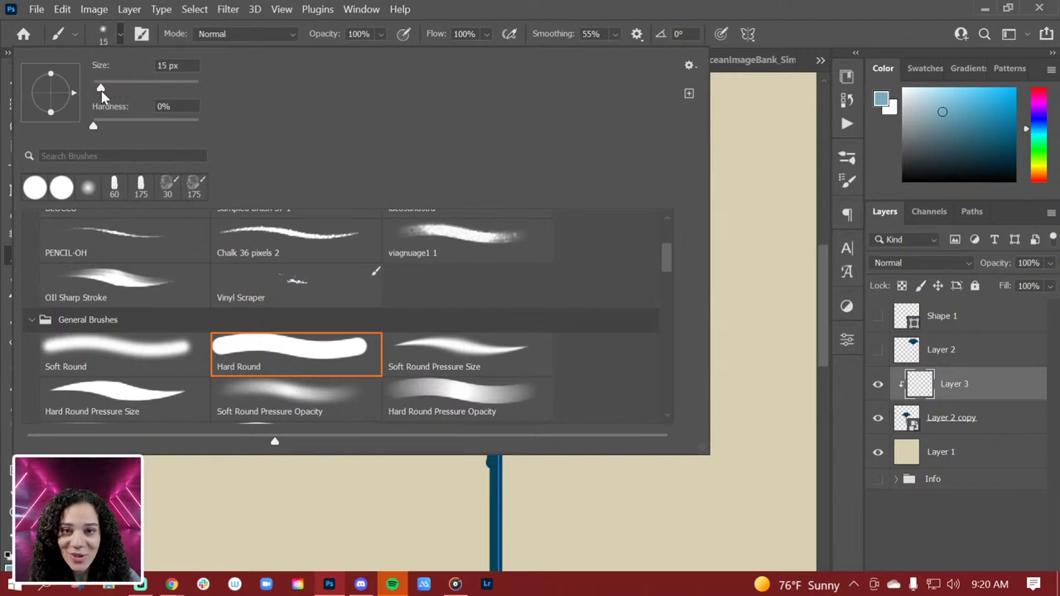
{"action": "left_click", "coordinate": [999, 379]}
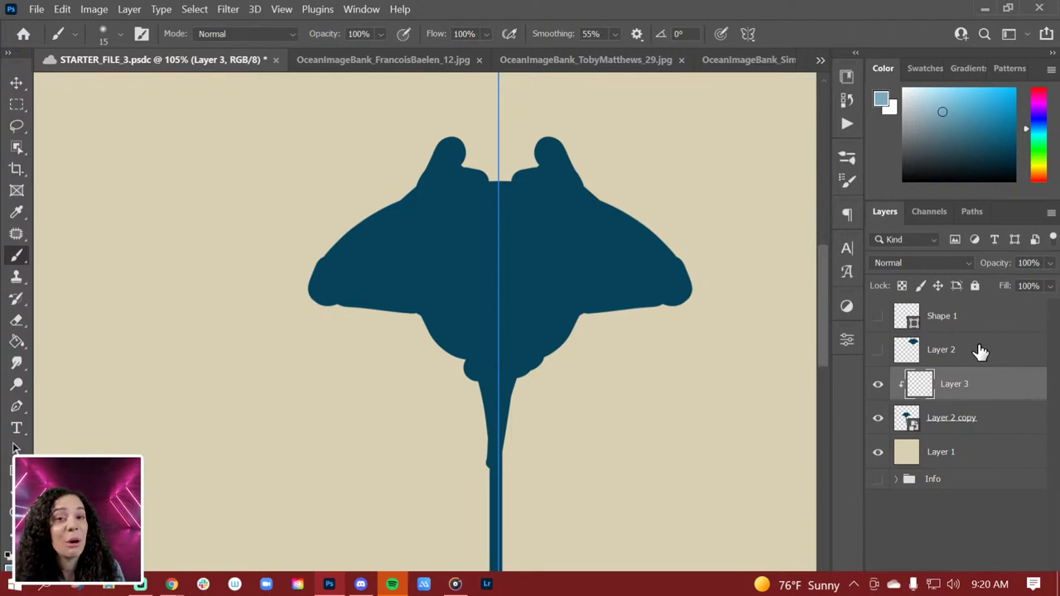
Stamp mirrored light-blue spots across the manta's head, back and out toward the wingtips
{"action": "left_click", "coordinate": [525, 223]}
{"action": "left_click", "coordinate": [553, 264]}
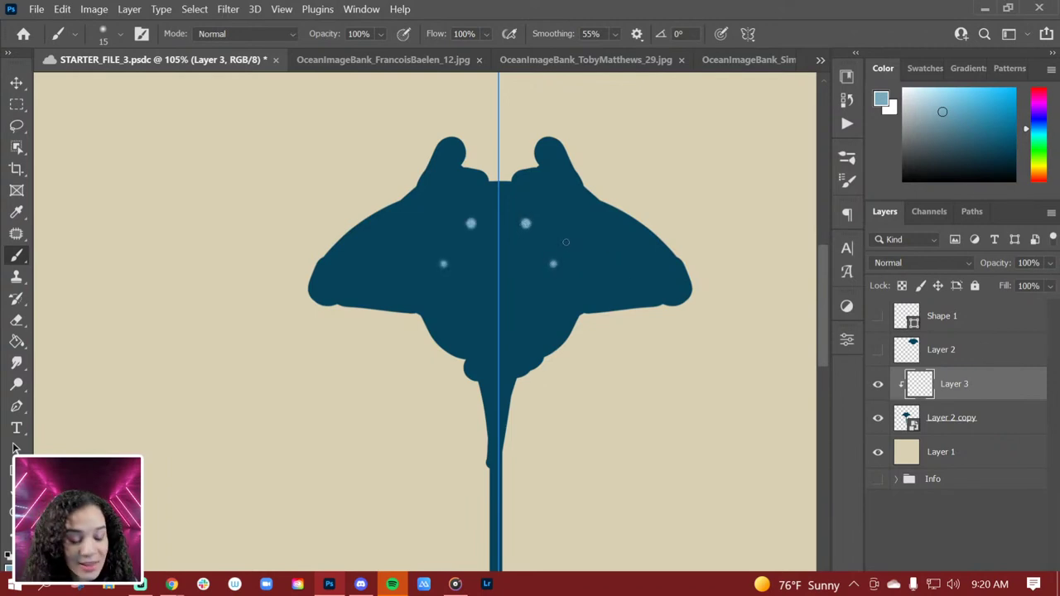
{"action": "left_click", "coordinate": [566, 242]}
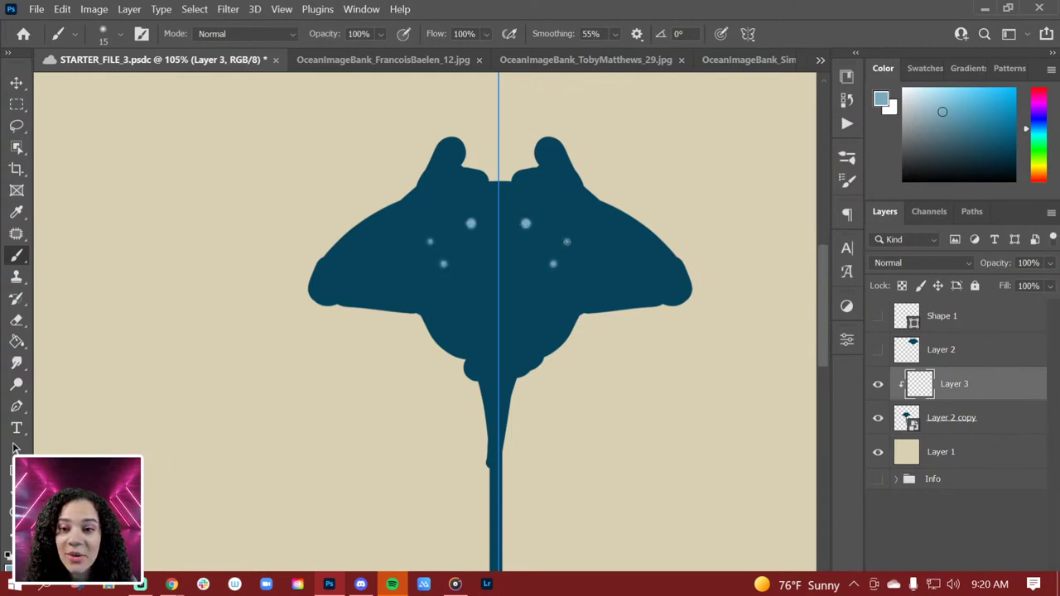
{"action": "left_click", "coordinate": [518, 252]}
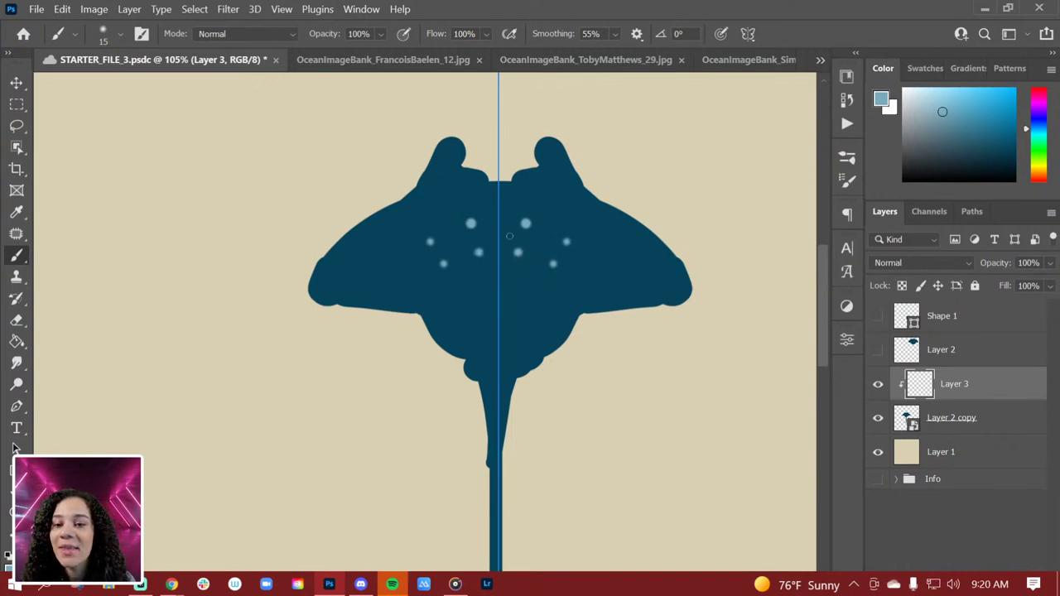
{"action": "left_click", "coordinate": [511, 237]}
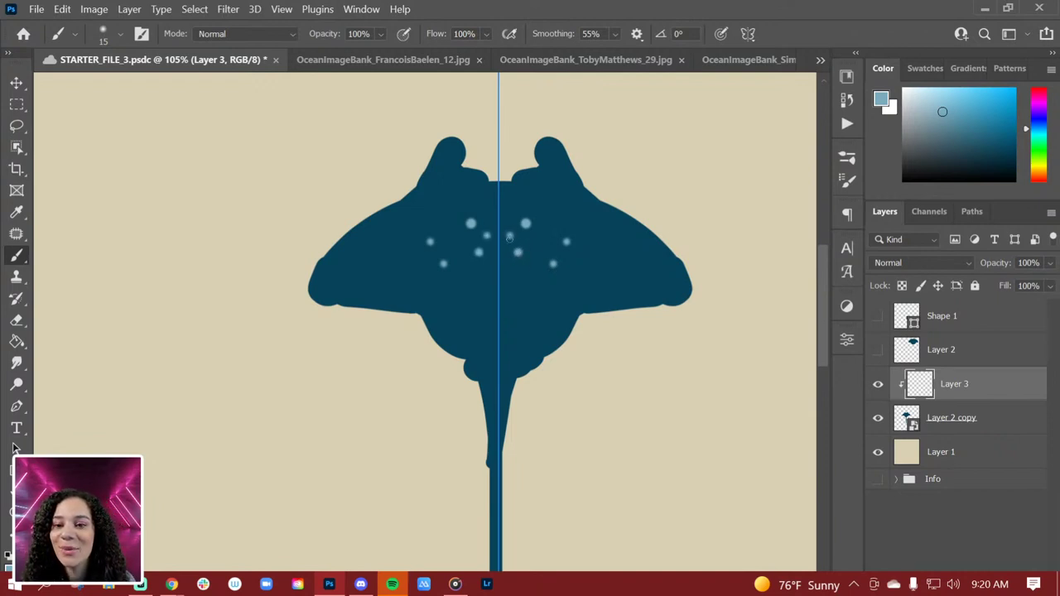
{"action": "left_click", "coordinate": [513, 286]}
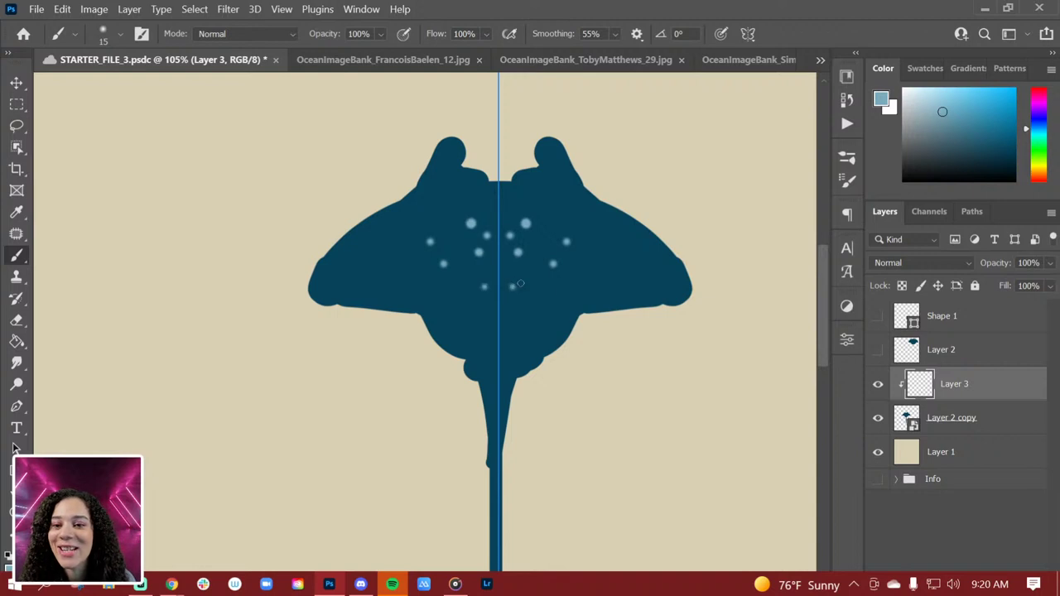
{"action": "left_click", "coordinate": [556, 216]}
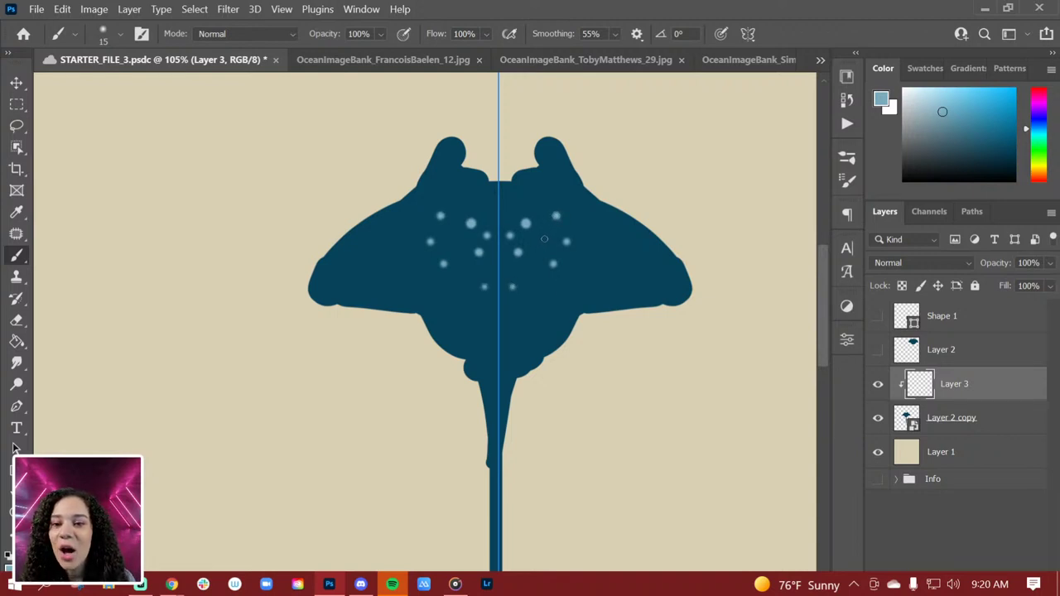
{"action": "left_click", "coordinate": [545, 241]}
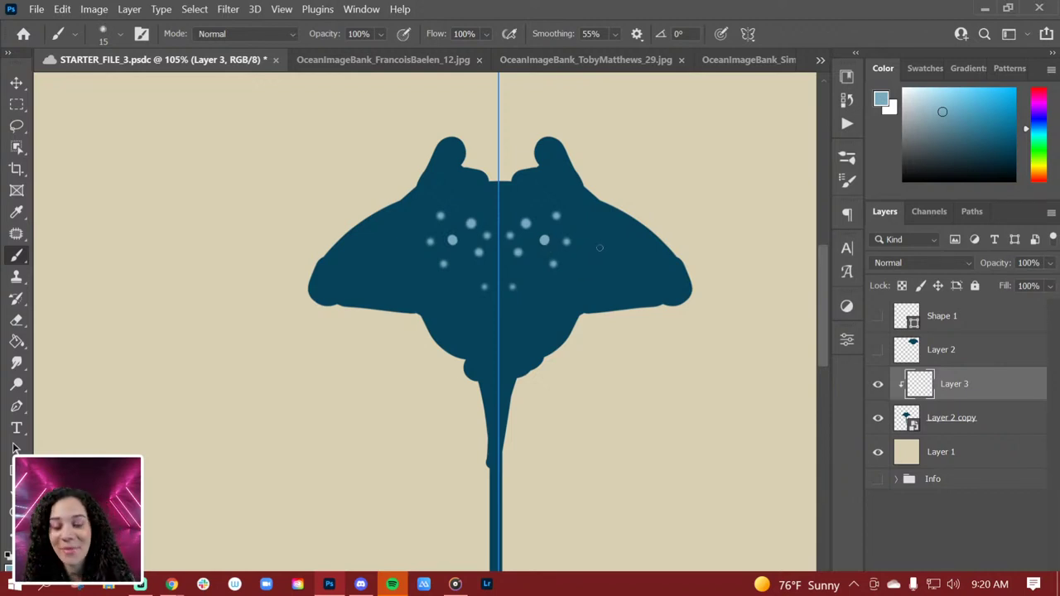
{"action": "left_click", "coordinate": [596, 257]}
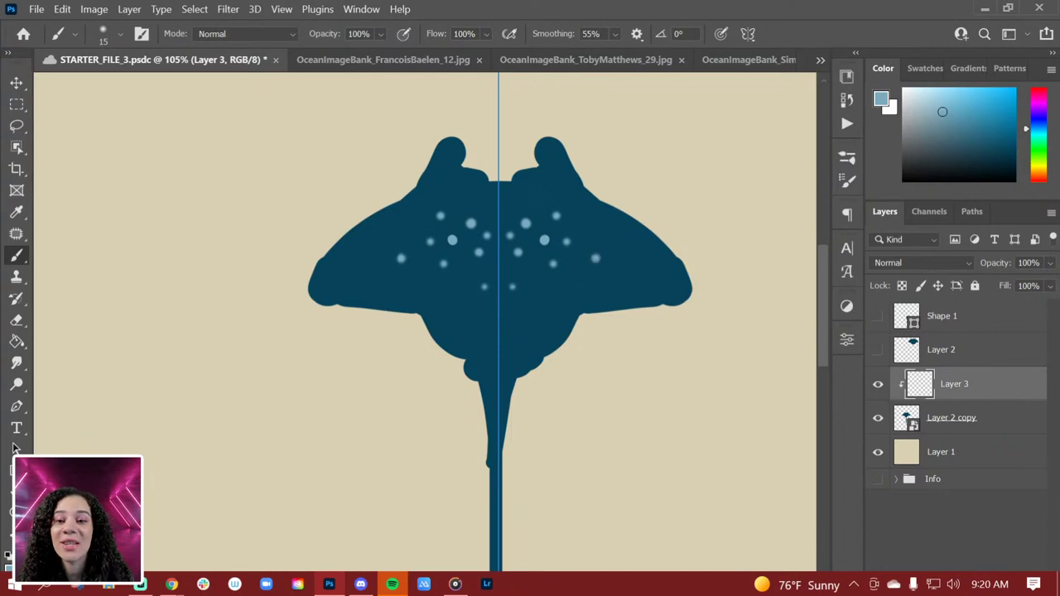
{"action": "left_click", "coordinate": [553, 299]}
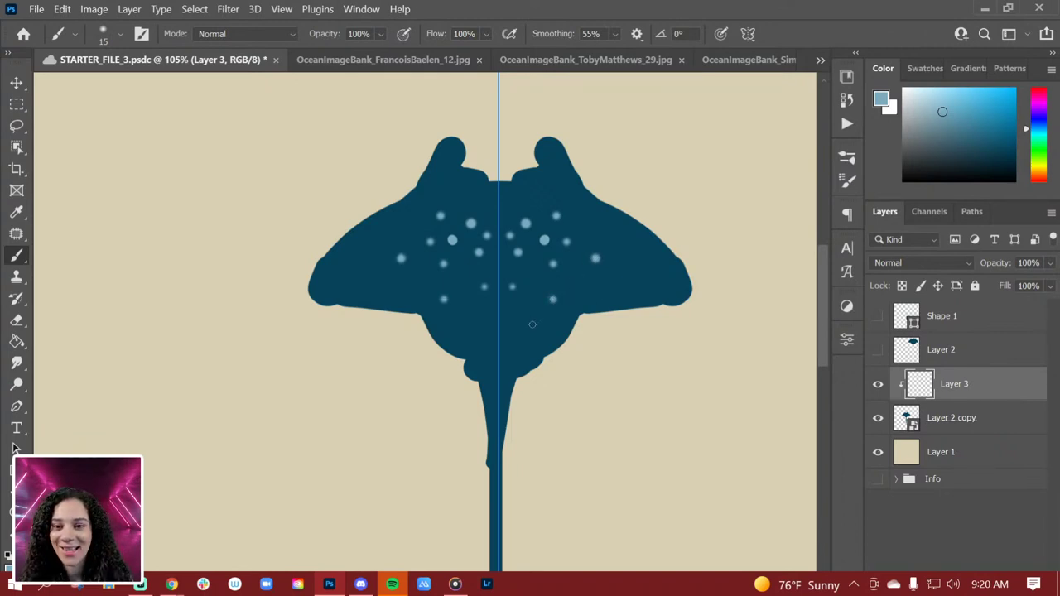
{"action": "left_click", "coordinate": [512, 317]}
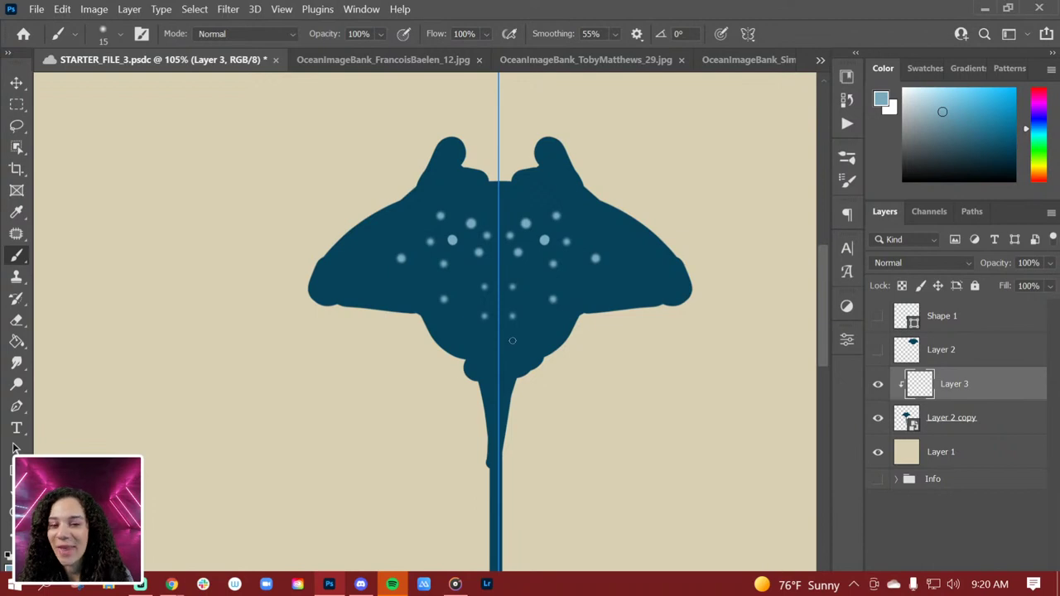
{"action": "left_click", "coordinate": [509, 346]}
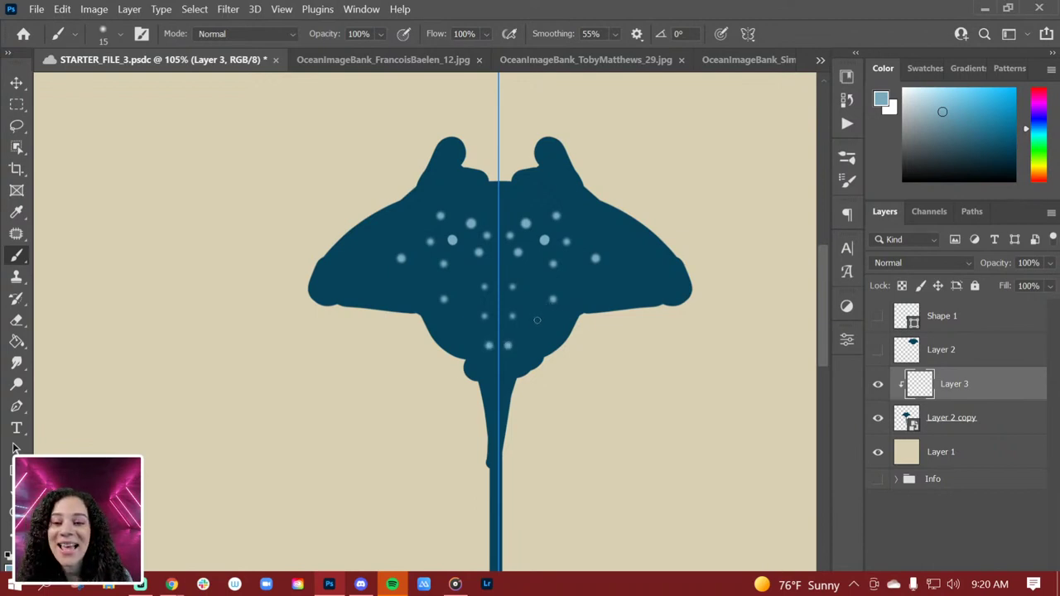
{"action": "left_click", "coordinate": [539, 320]}
{"action": "left_click", "coordinate": [556, 320]}
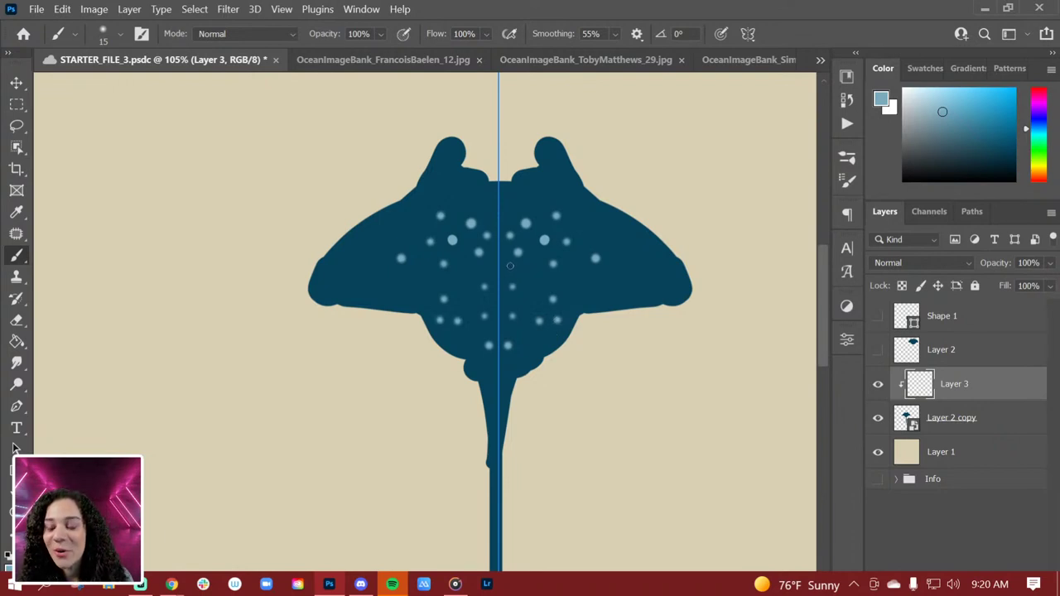
{"action": "left_click", "coordinate": [573, 278]}
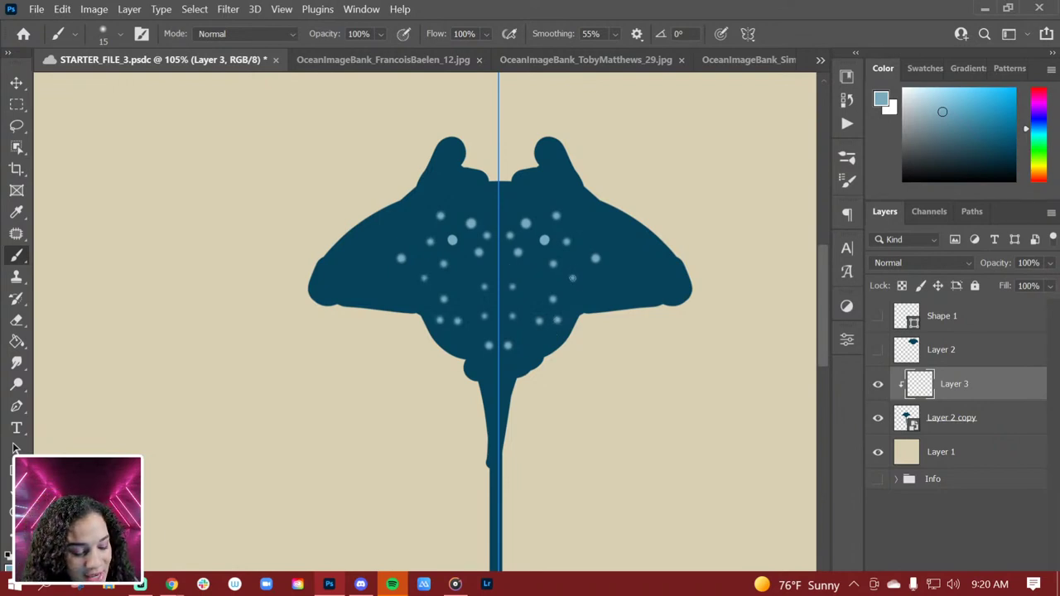
{"action": "left_click", "coordinate": [604, 286]}
{"action": "left_click", "coordinate": [628, 272]}
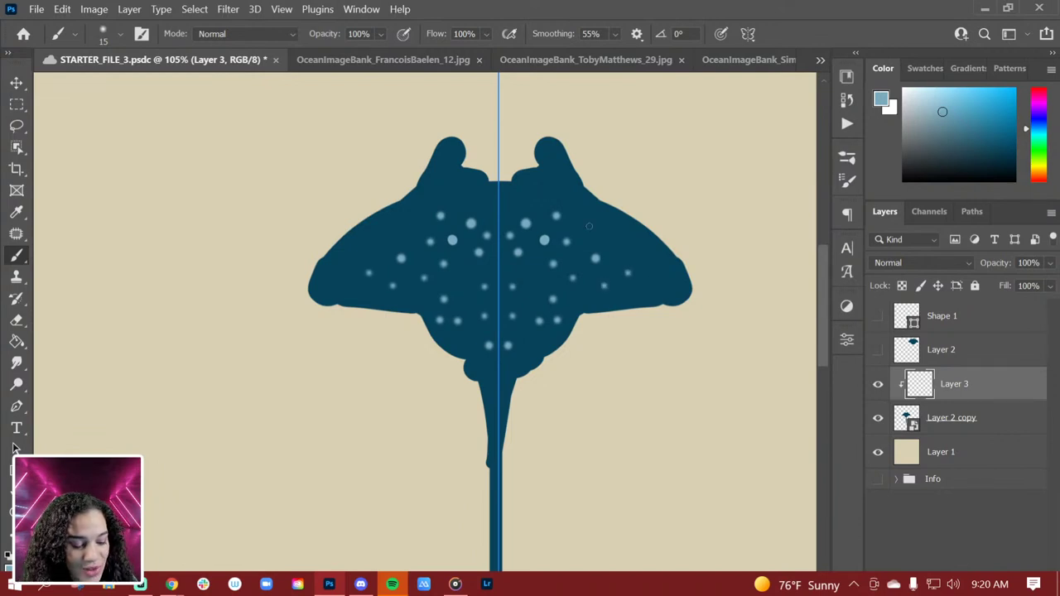
{"action": "left_click", "coordinate": [593, 234]}
Add more mirrored spots from near the head down the centre to the tail base
{"action": "left_click_drag", "start_coordinate": [513, 200], "coordinate": [515, 199]}
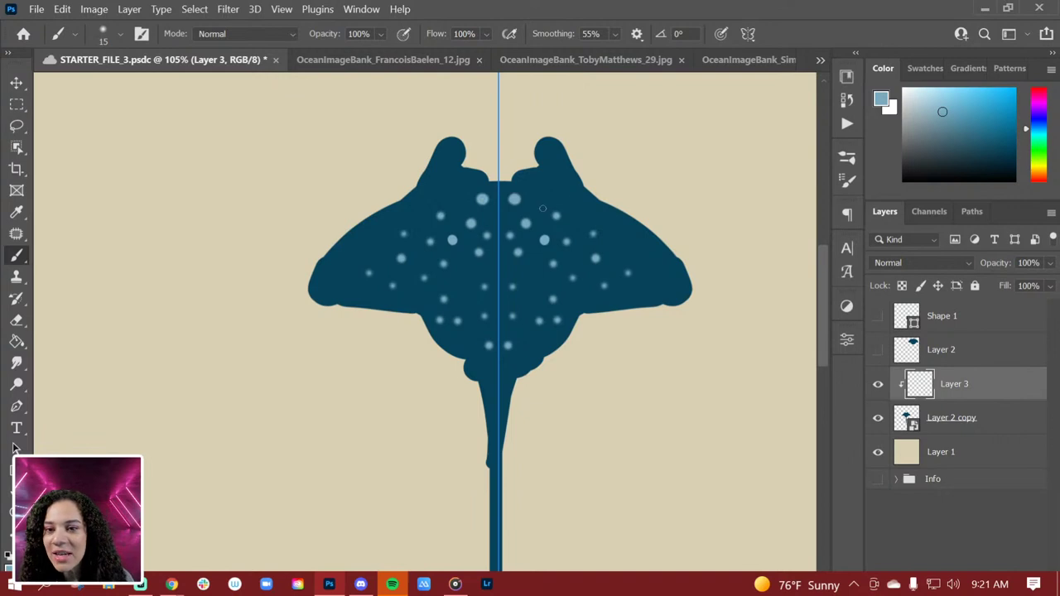
{"action": "left_click", "coordinate": [540, 207]}
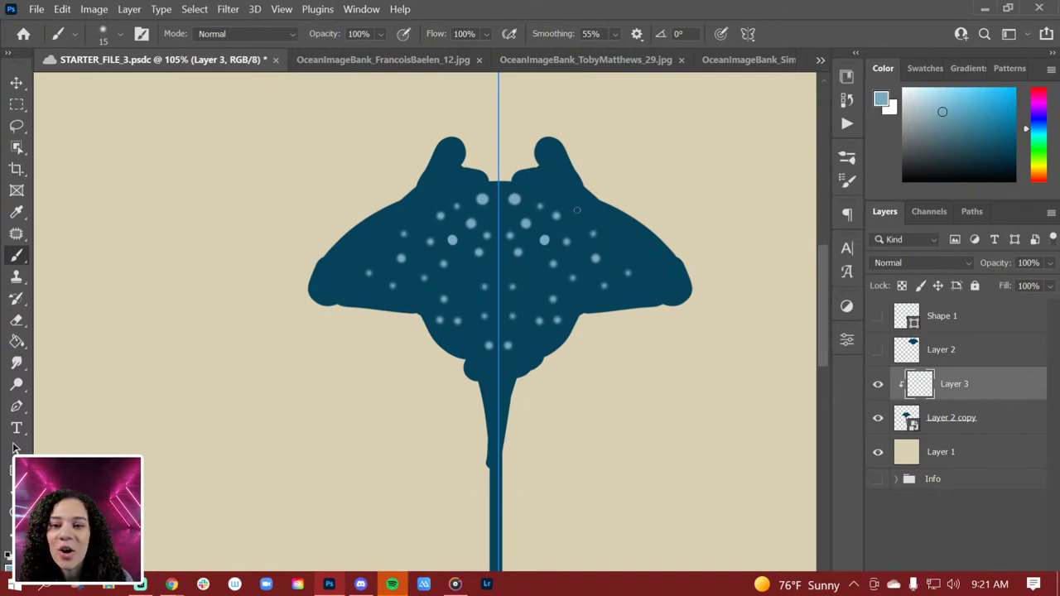
{"action": "left_click", "coordinate": [580, 216]}
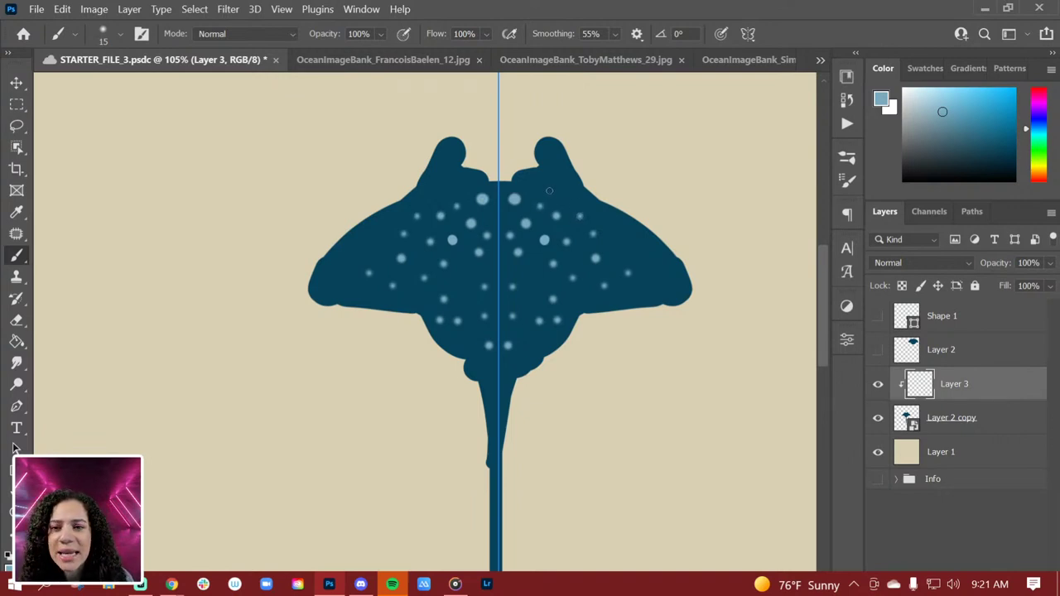
{"action": "left_click", "coordinate": [553, 190]}
{"action": "left_click", "coordinate": [510, 276]}
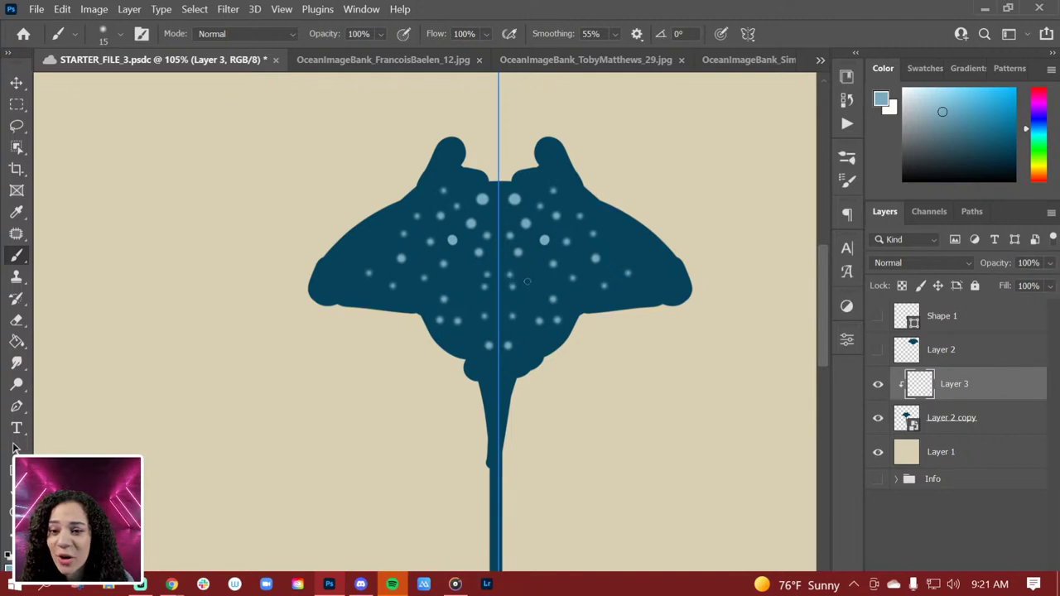
{"action": "left_click", "coordinate": [537, 277]}
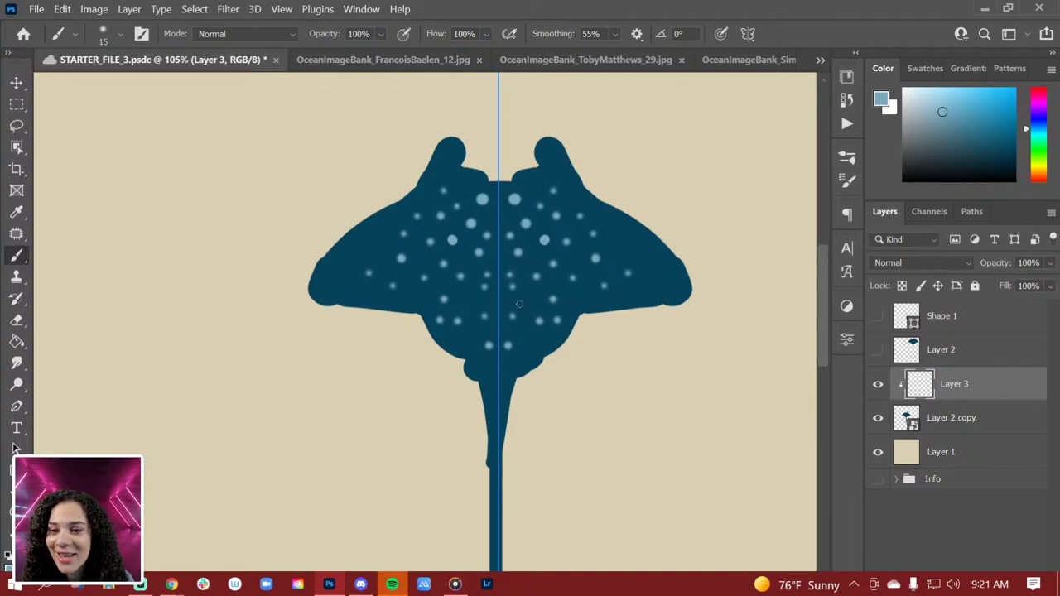
{"action": "left_click", "coordinate": [530, 301]}
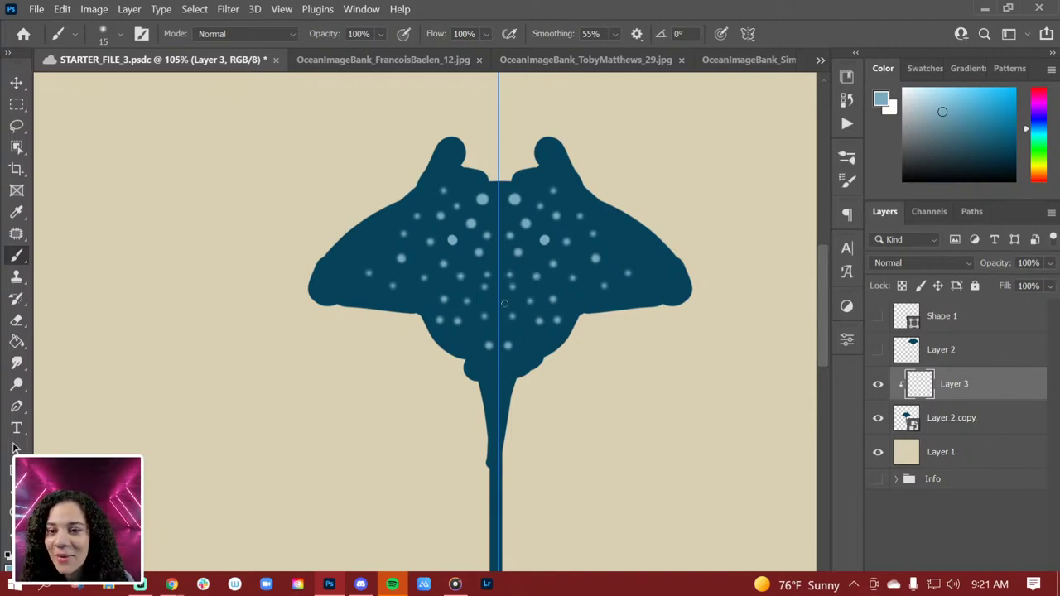
{"action": "left_click", "coordinate": [506, 303]}
{"action": "left_click", "coordinate": [509, 334]}
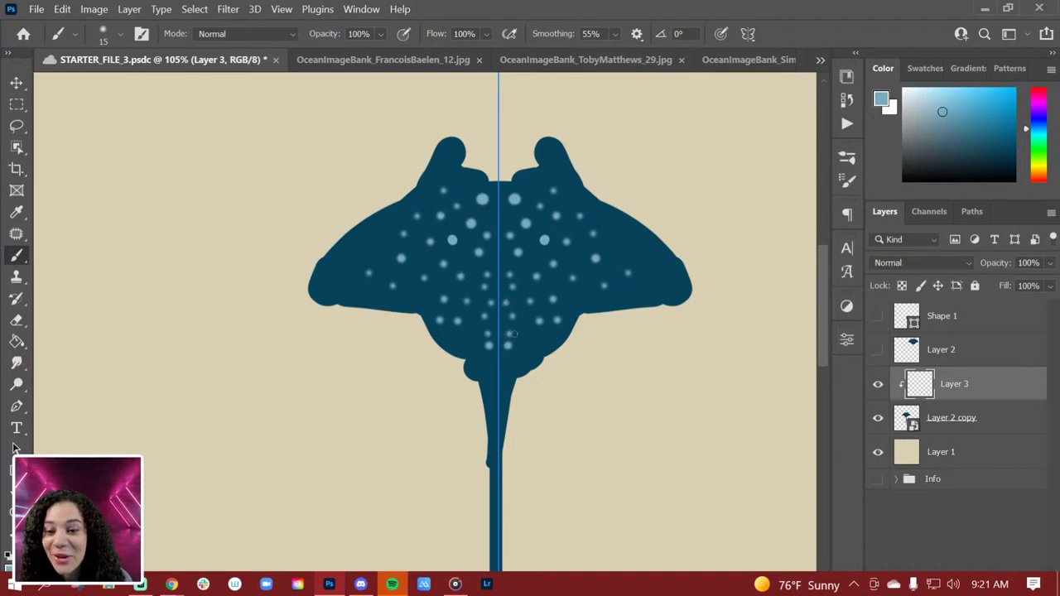
{"action": "left_click", "coordinate": [533, 340]}
{"action": "left_click", "coordinate": [523, 330]}
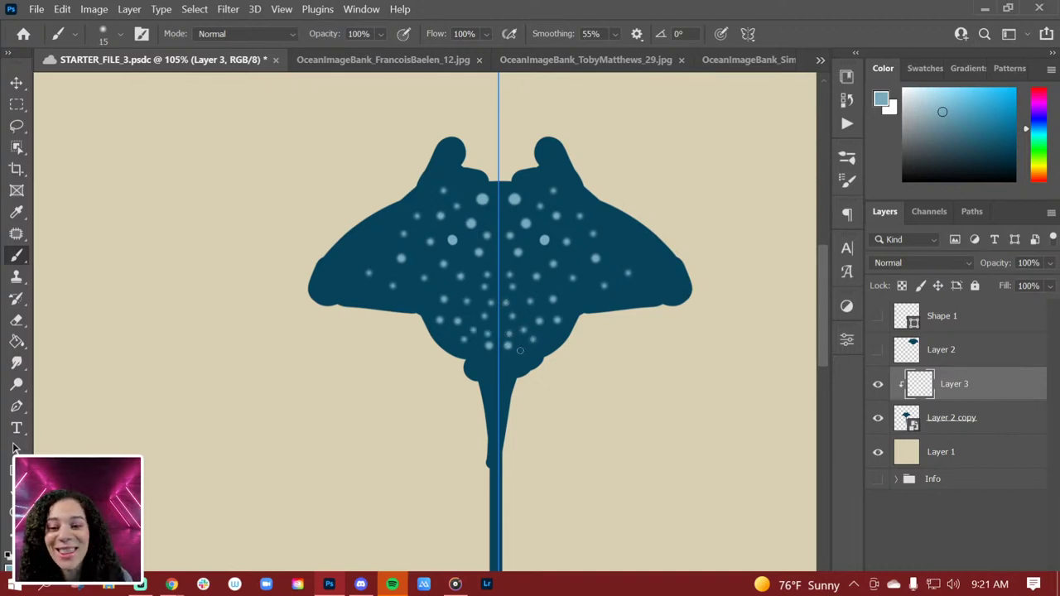
{"action": "left_click", "coordinate": [510, 364]}
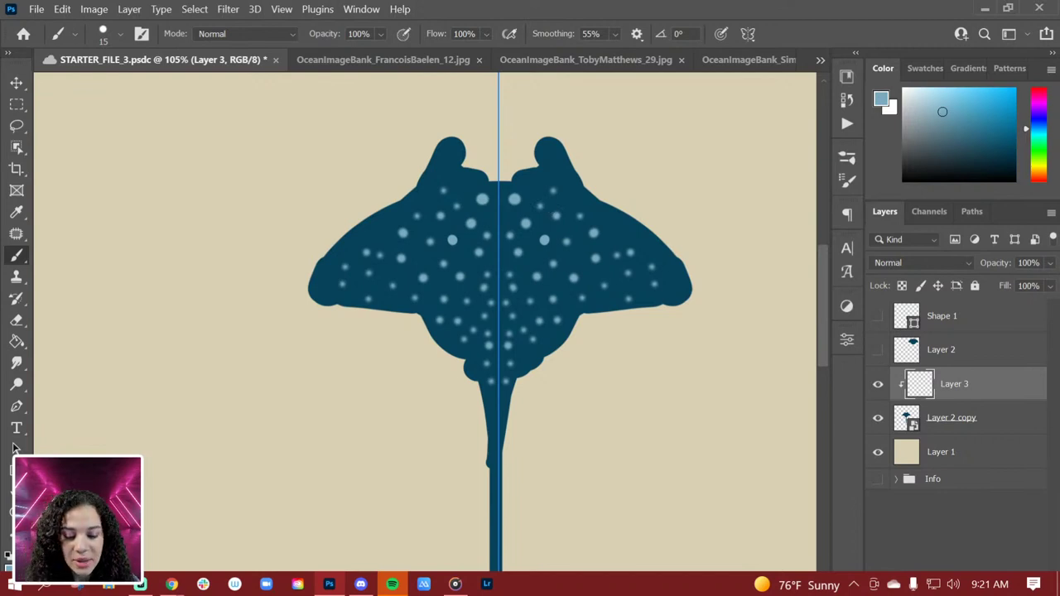
Enlarge the Hard Round brush to 50 px in the brush preset picker
{"action": "left_click", "coordinate": [121, 34]}
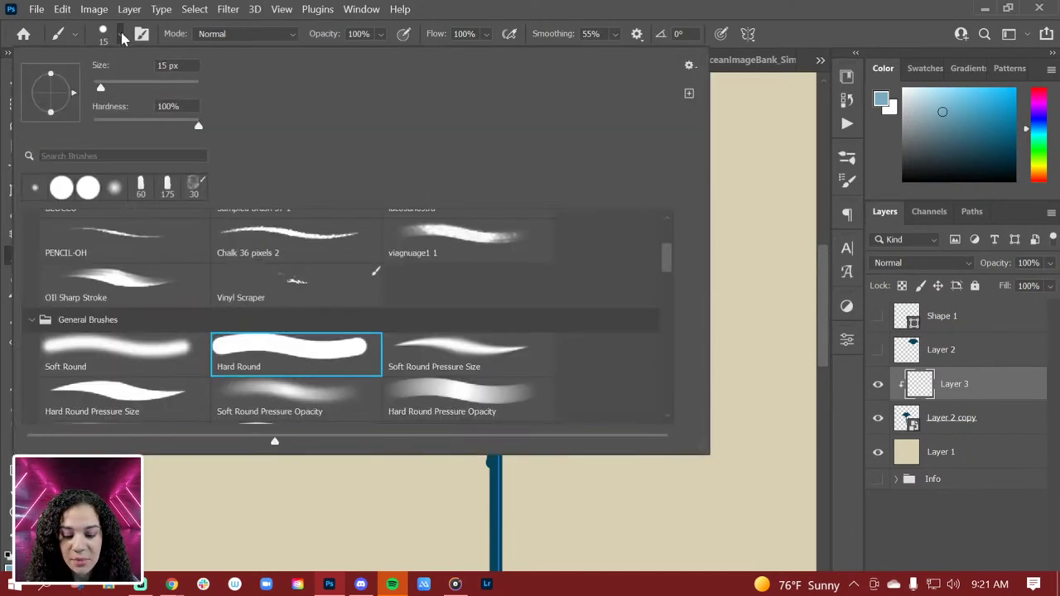
{"action": "left_click_drag", "start_coordinate": [101, 91], "coordinate": [119, 92]}
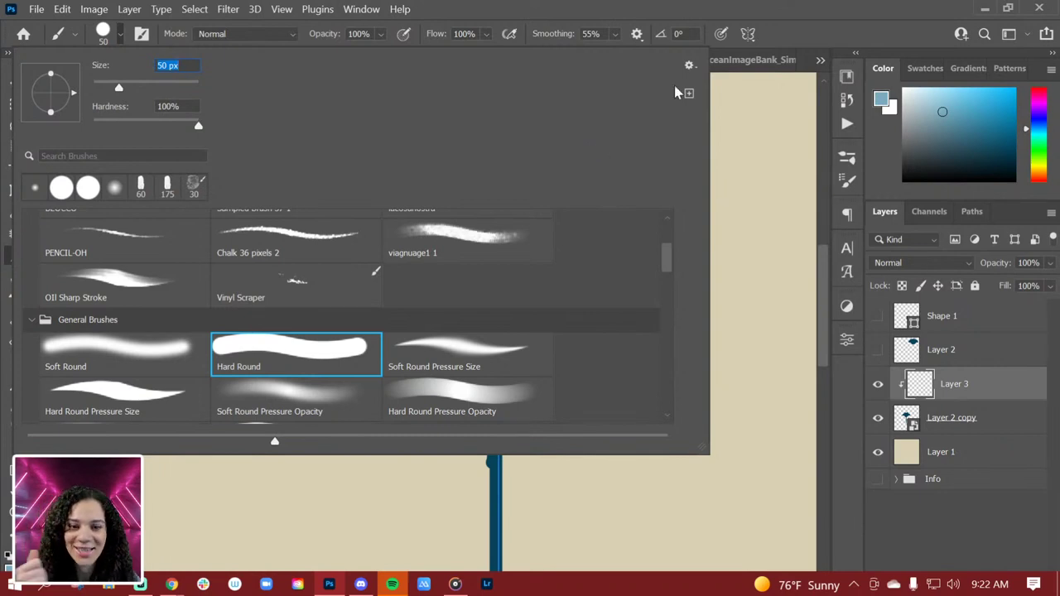
{"action": "left_click", "coordinate": [1001, 399]}
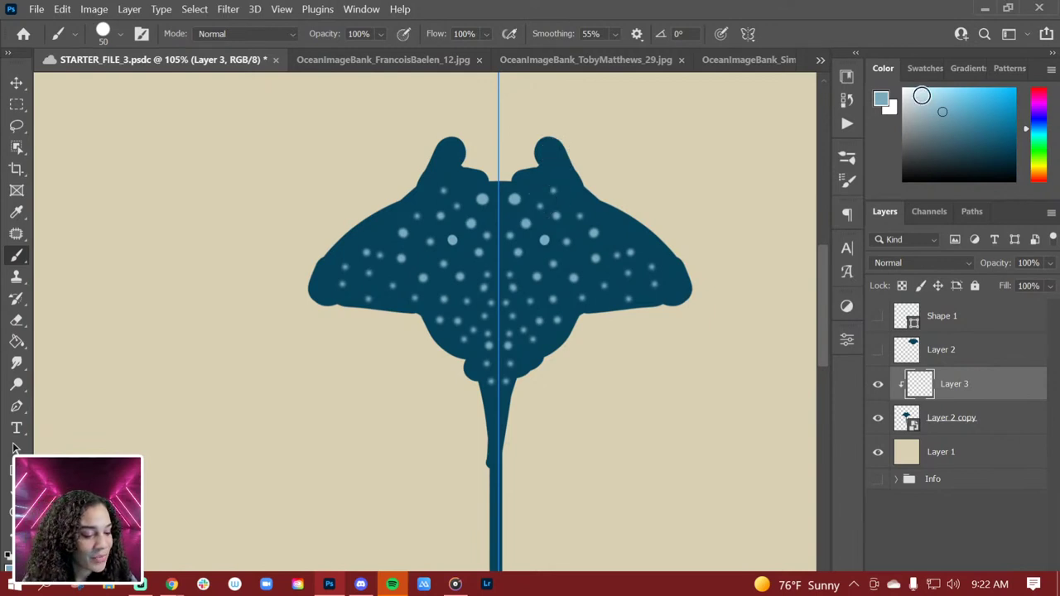
Pick a lighter pale blue, try the horn tips, then erase them with a soft round eraser
{"action": "left_click", "coordinate": [922, 95]}
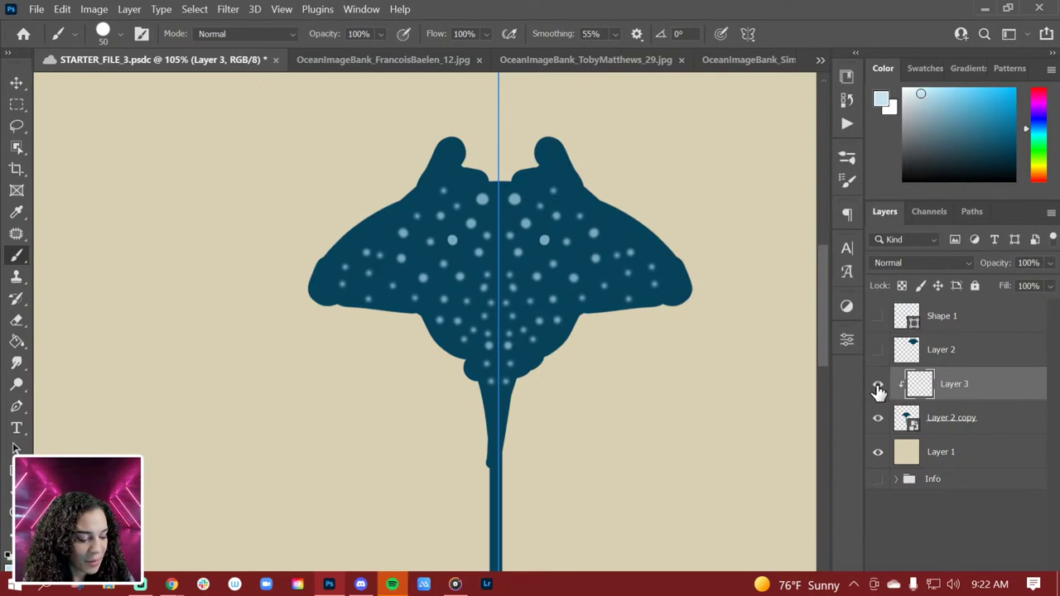
{"action": "mouse_move", "coordinate": [552, 148]}
{"action": "left_mouse_down"}
{"action": "mouse_move", "coordinate": [529, 158]}
{"action": "mouse_move", "coordinate": [547, 151]}
{"action": "mouse_move", "coordinate": [519, 149]}
{"action": "left_mouse_up"}
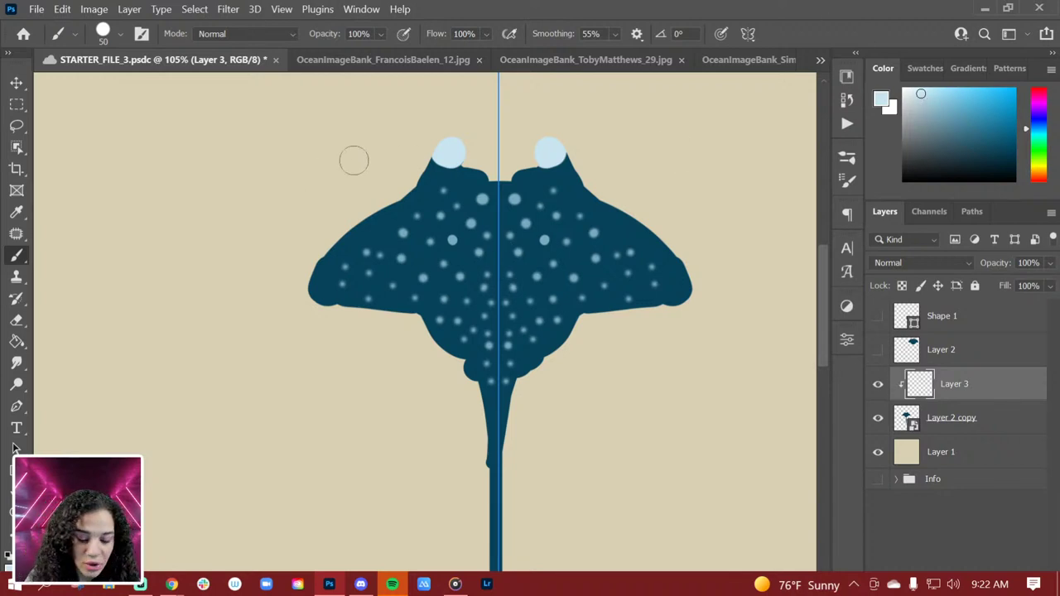
{"action": "key", "text": "e"}
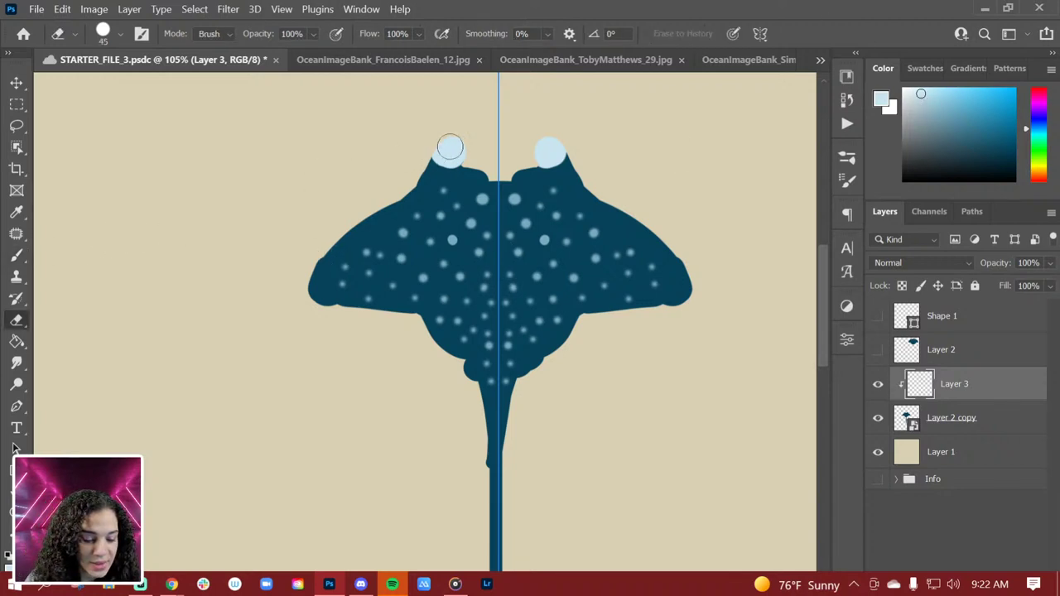
{"action": "left_click_drag", "start_coordinate": [450, 151], "coordinate": [551, 149]}
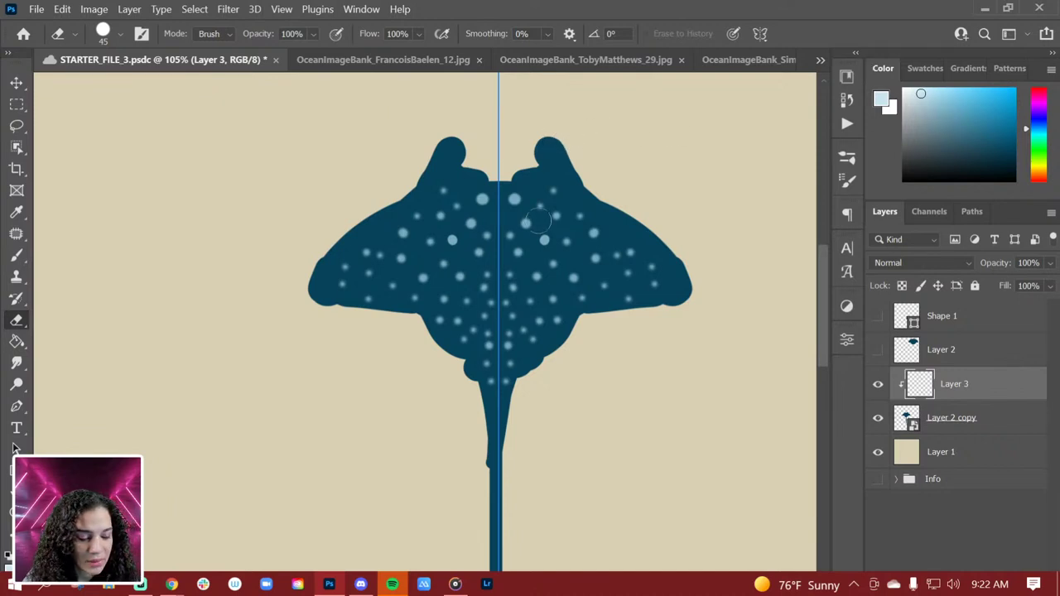
{"action": "right_click", "coordinate": [537, 219]}
{"action": "left_click", "coordinate": [445, 335]}
{"action": "key", "text": "Return"}
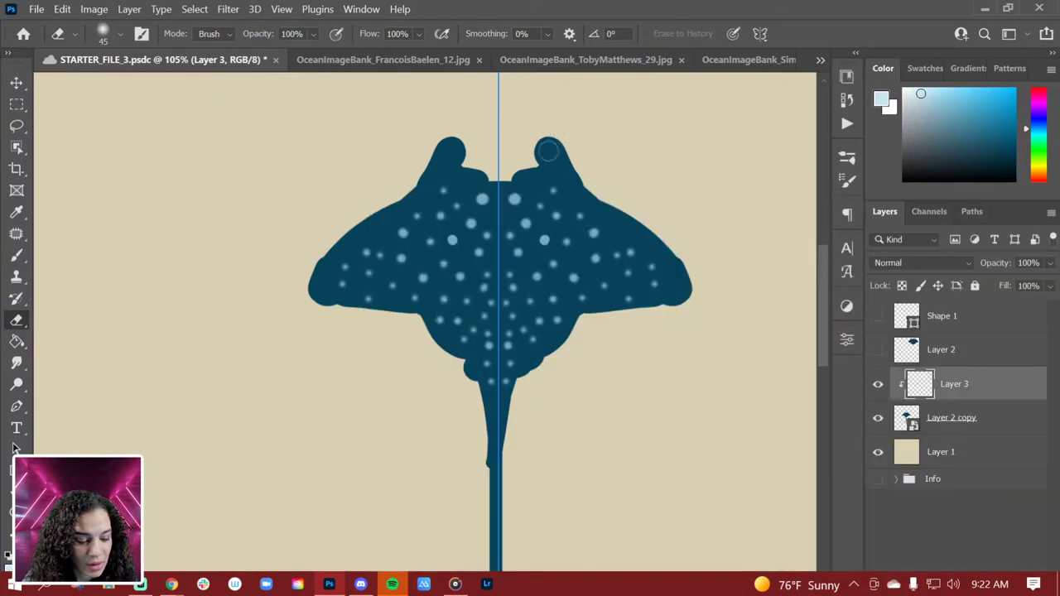
Repaint both horn tips in soft pale blue using the Soft Round brush
{"action": "key", "text": "b"}
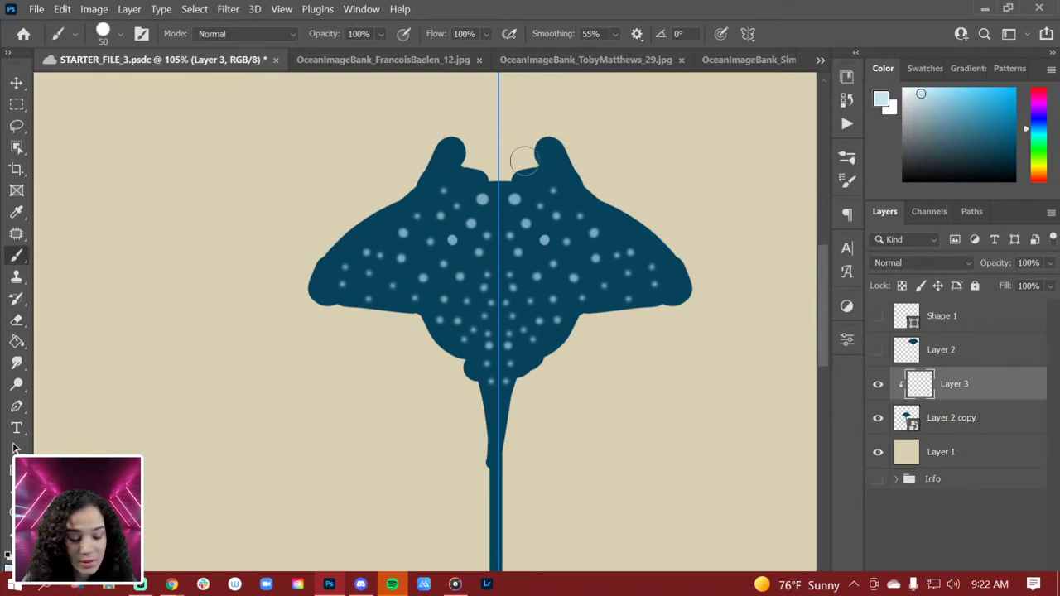
{"action": "right_click", "coordinate": [547, 143]}
{"action": "left_click", "coordinate": [468, 452]}
{"action": "key", "text": "Return"}
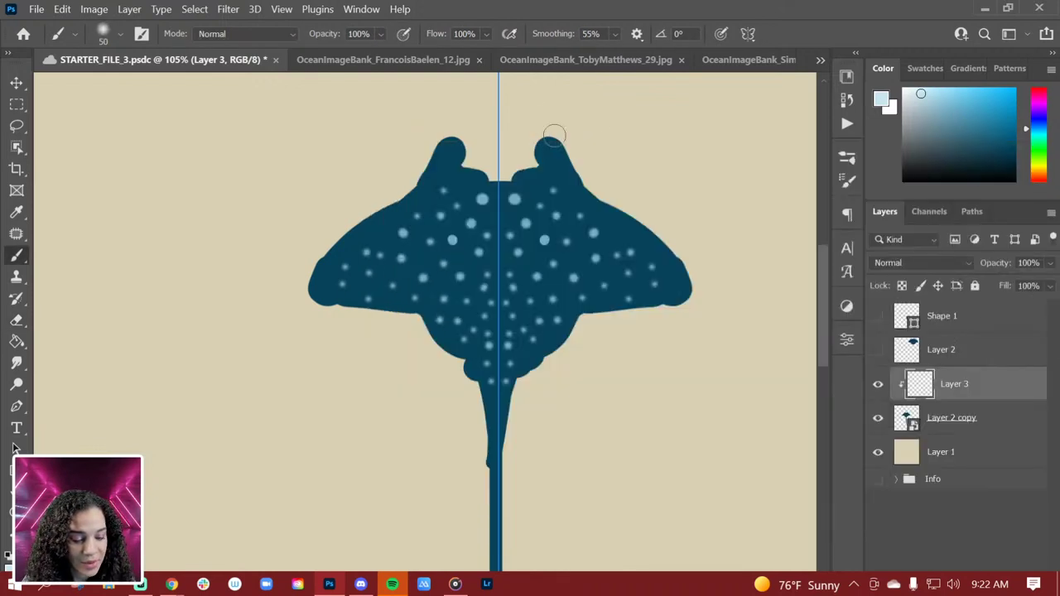
{"action": "mouse_move", "coordinate": [554, 135]}
{"action": "left_mouse_down"}
{"action": "mouse_move", "coordinate": [522, 163]}
{"action": "mouse_move", "coordinate": [547, 136]}
{"action": "left_mouse_up"}
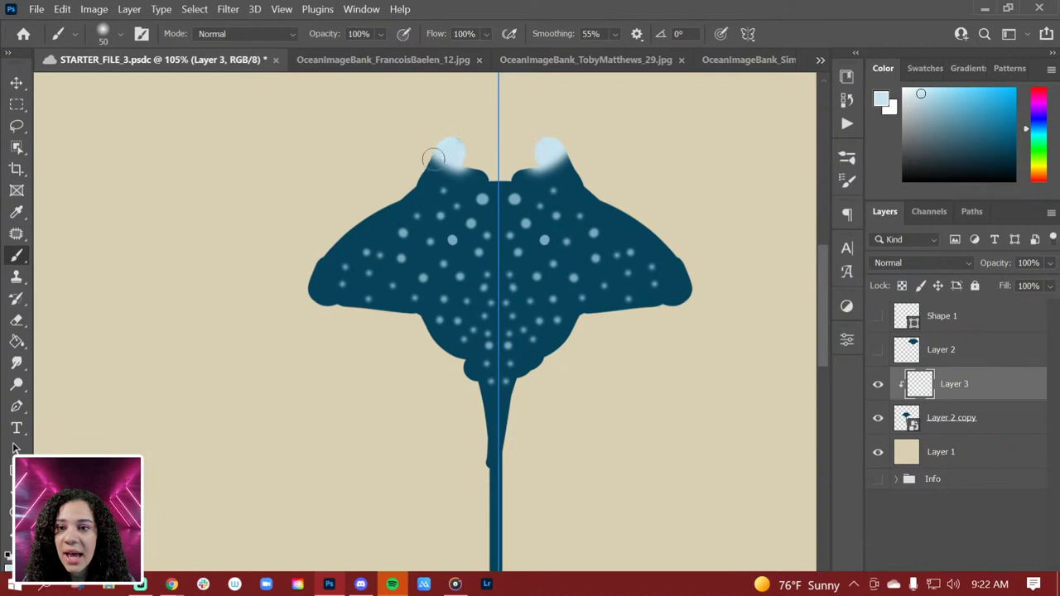
Brush pale-blue rim highlights along the lower wing and body edges, then hide Layer 3
{"action": "mouse_move", "coordinate": [319, 299]}
{"action": "left_mouse_down"}
{"action": "mouse_move", "coordinate": [435, 318]}
{"action": "mouse_move", "coordinate": [412, 316]}
{"action": "mouse_move", "coordinate": [435, 345]}
{"action": "mouse_move", "coordinate": [389, 300]}
{"action": "left_mouse_up"}
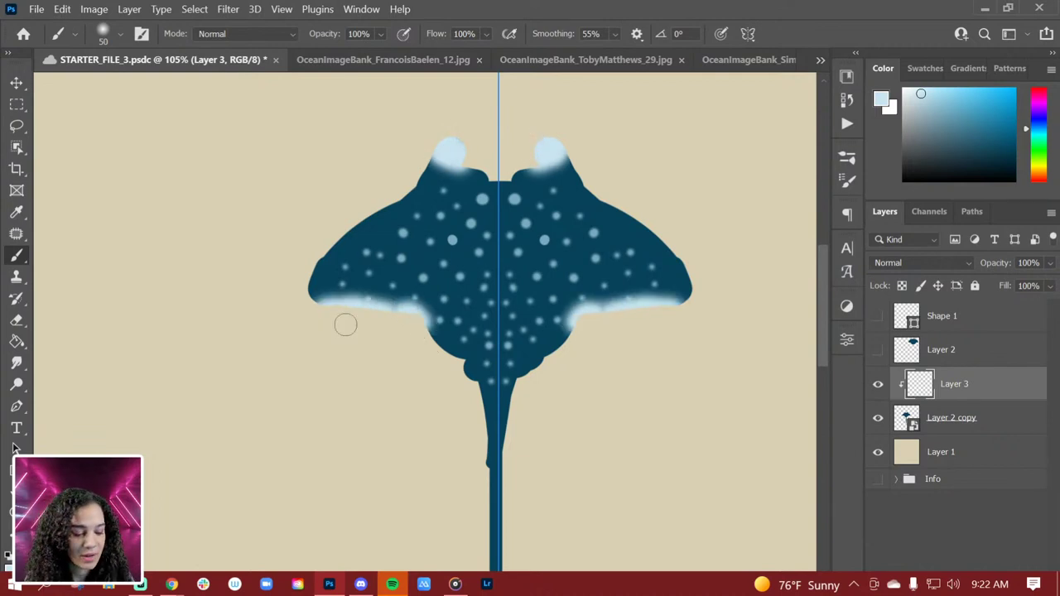
{"action": "left_click_drag", "start_coordinate": [570, 324], "coordinate": [530, 371]}
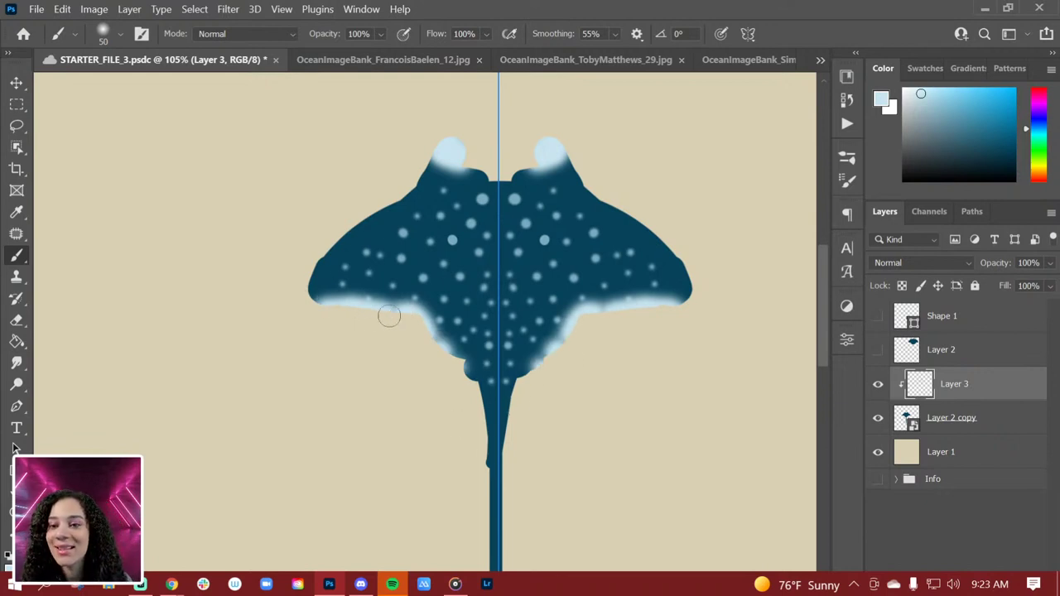
{"action": "left_click_drag", "start_coordinate": [303, 306], "coordinate": [303, 306]}
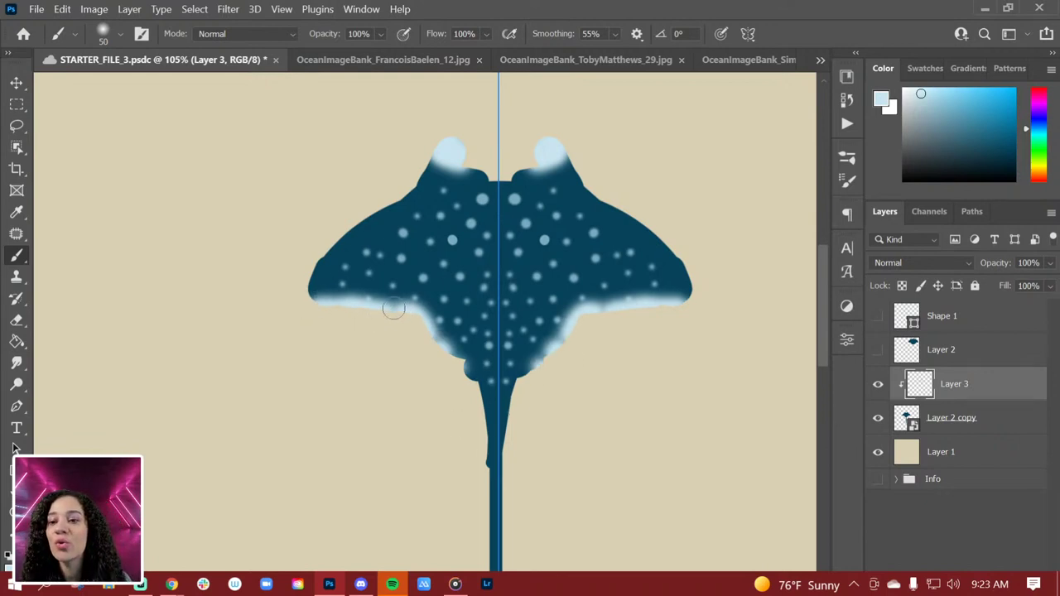
{"action": "mouse_move", "coordinate": [393, 308]}
{"action": "left_mouse_down"}
{"action": "mouse_move", "coordinate": [423, 320]}
{"action": "mouse_move", "coordinate": [403, 307]}
{"action": "mouse_move", "coordinate": [359, 315]}
{"action": "mouse_move", "coordinate": [412, 310]}
{"action": "mouse_move", "coordinate": [481, 362]}
{"action": "left_mouse_up"}
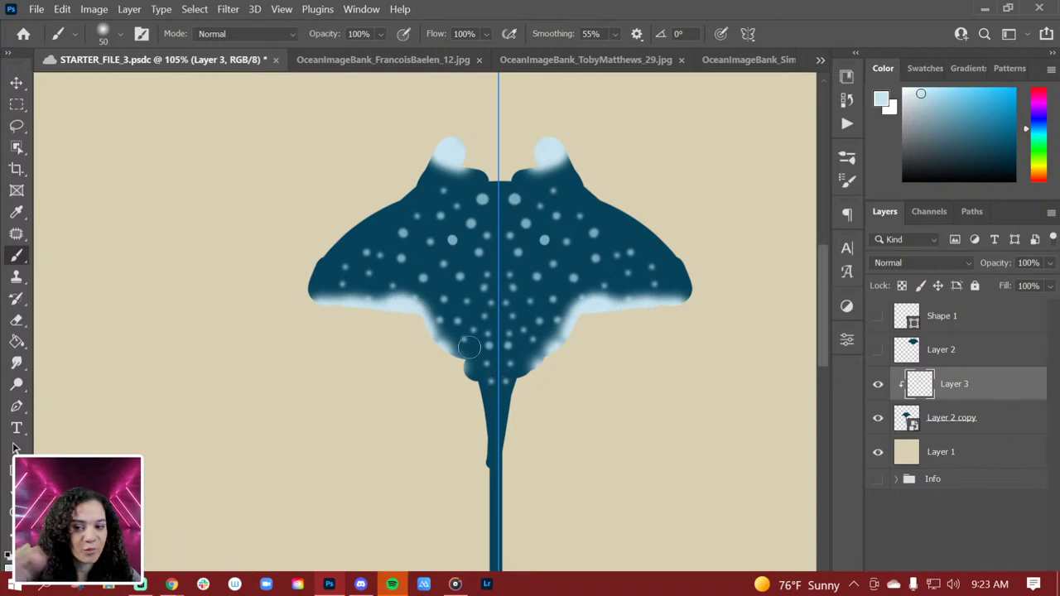
{"action": "left_click", "coordinate": [880, 384]}
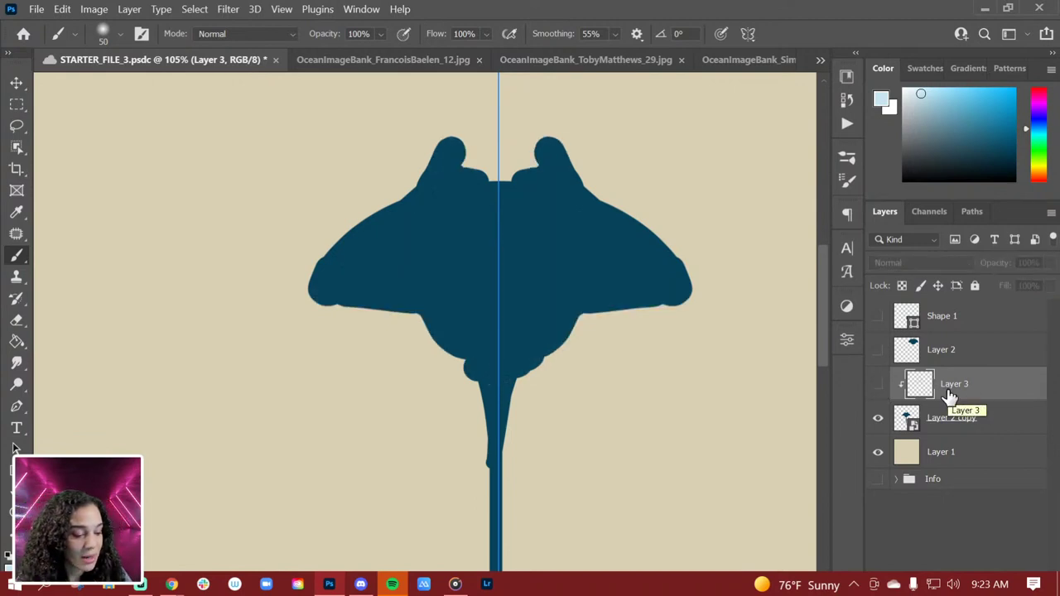
{"action": "left_click", "coordinate": [912, 165]}
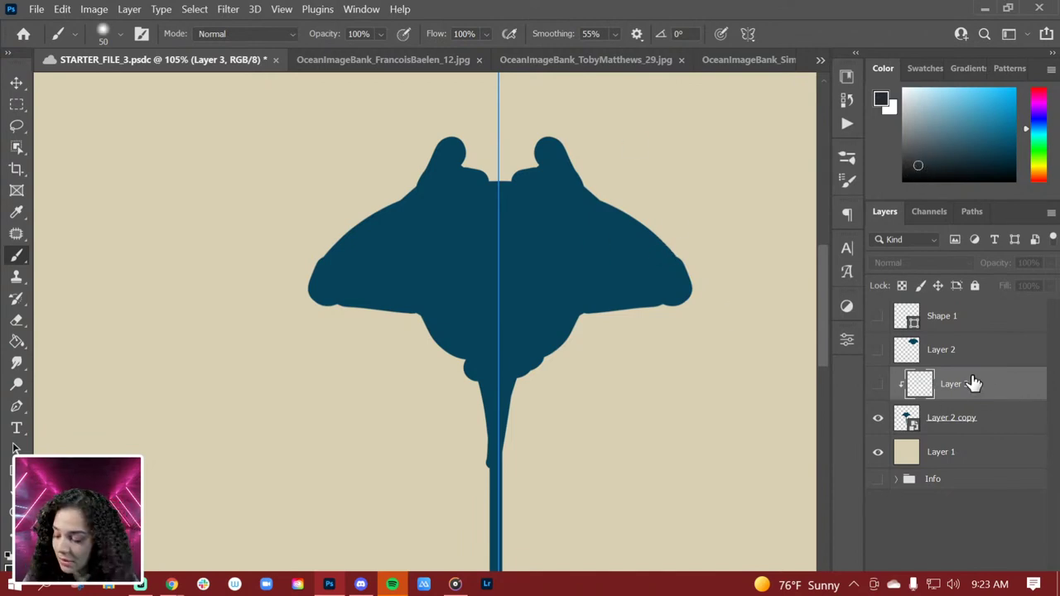
{"action": "key", "text": "ctrl+shift+alt+n"}
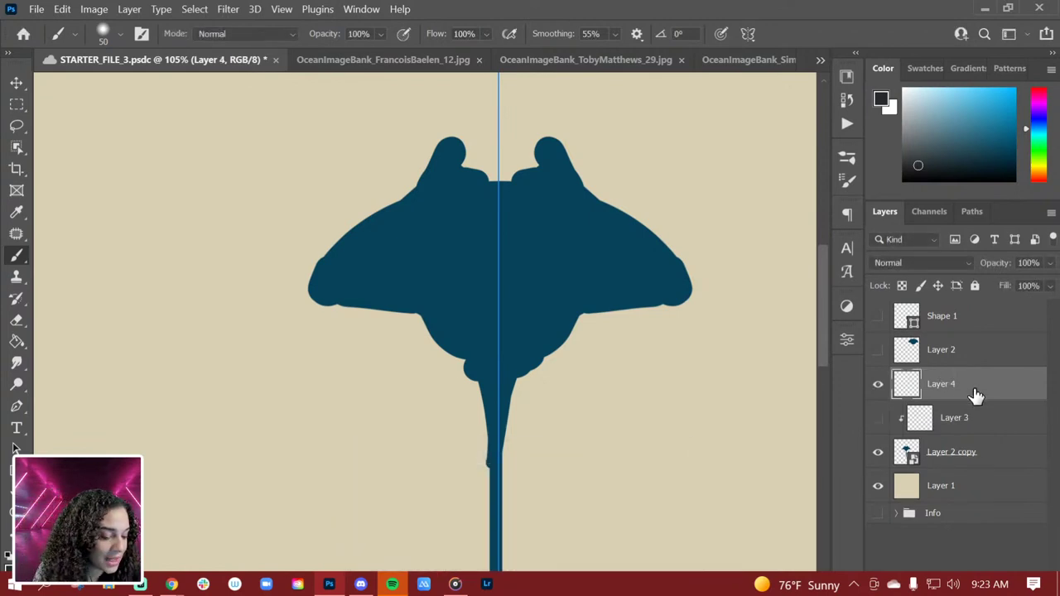
{"action": "right_click", "coordinate": [972, 396]}
{"action": "left_click", "coordinate": [856, 332]}
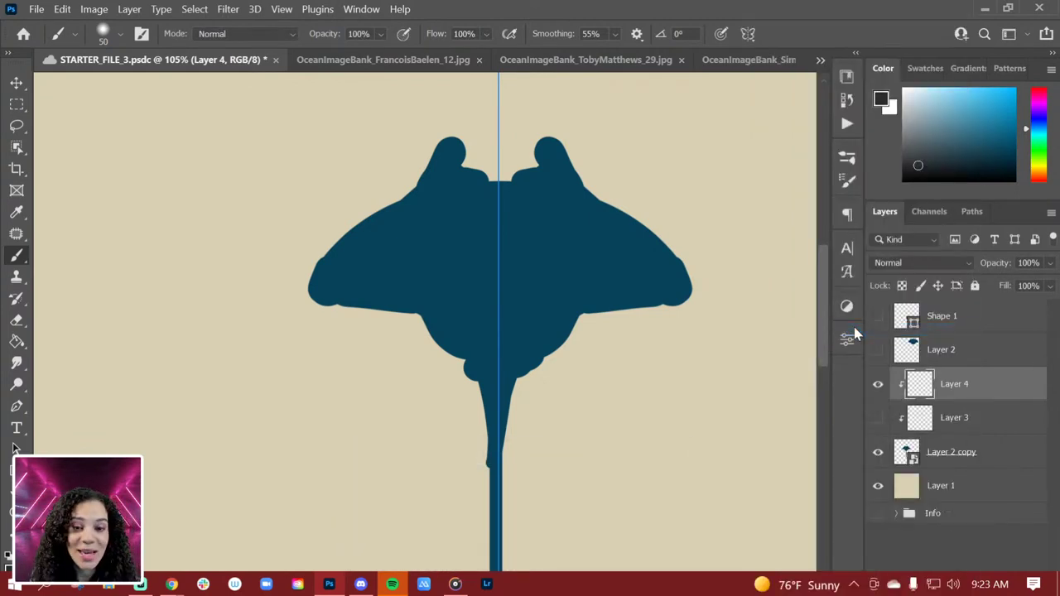
{"action": "left_click", "coordinate": [120, 35]}
{"action": "left_click_drag", "start_coordinate": [123, 89], "coordinate": [145, 92]}
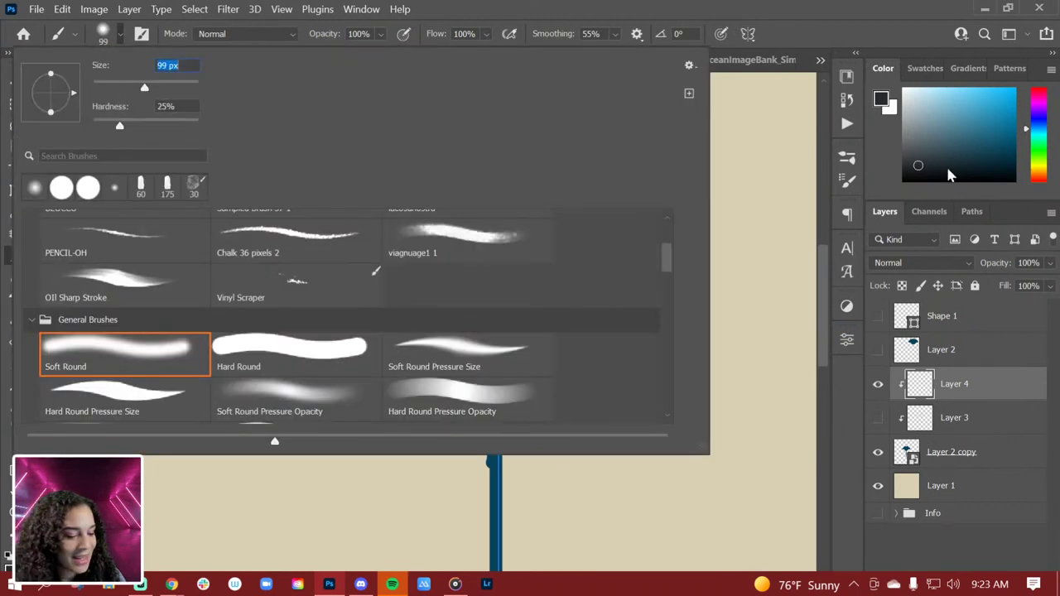
{"action": "left_click", "coordinate": [878, 27]}
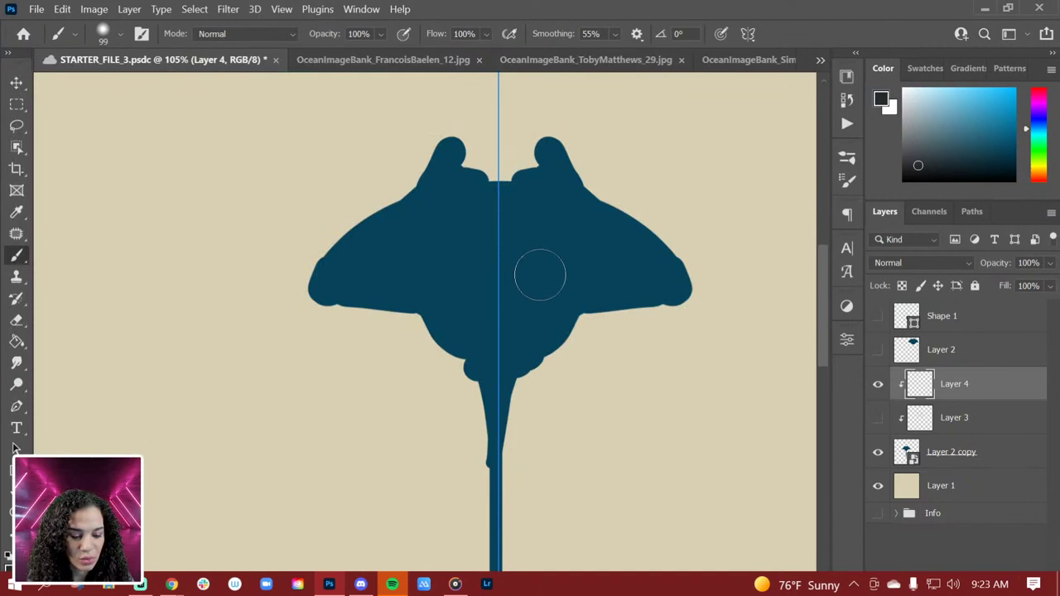
{"action": "left_click", "coordinate": [937, 157]}
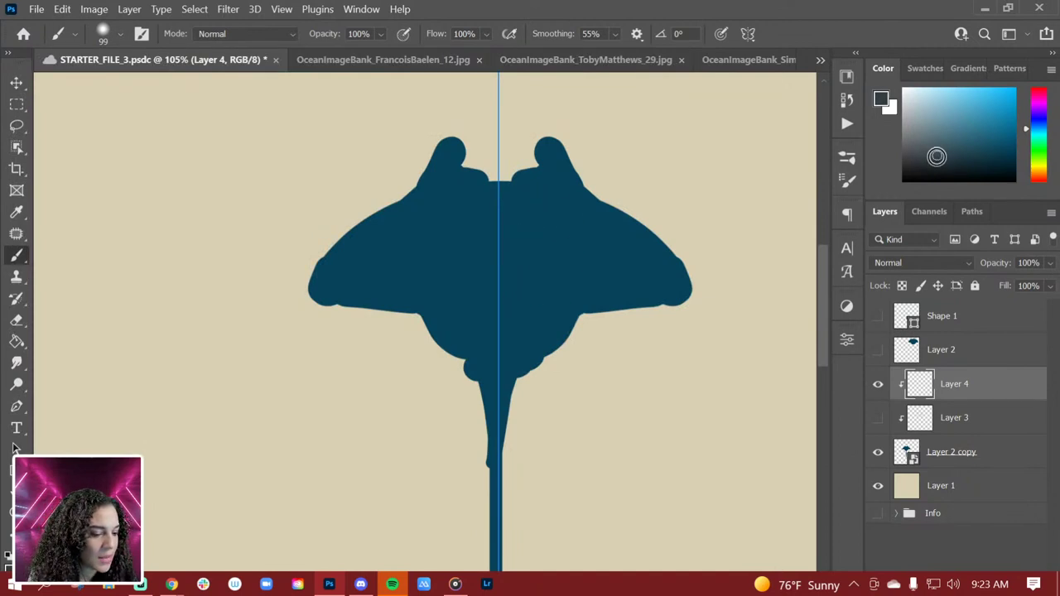
{"action": "left_click_drag", "start_coordinate": [663, 294], "coordinate": [580, 327]}
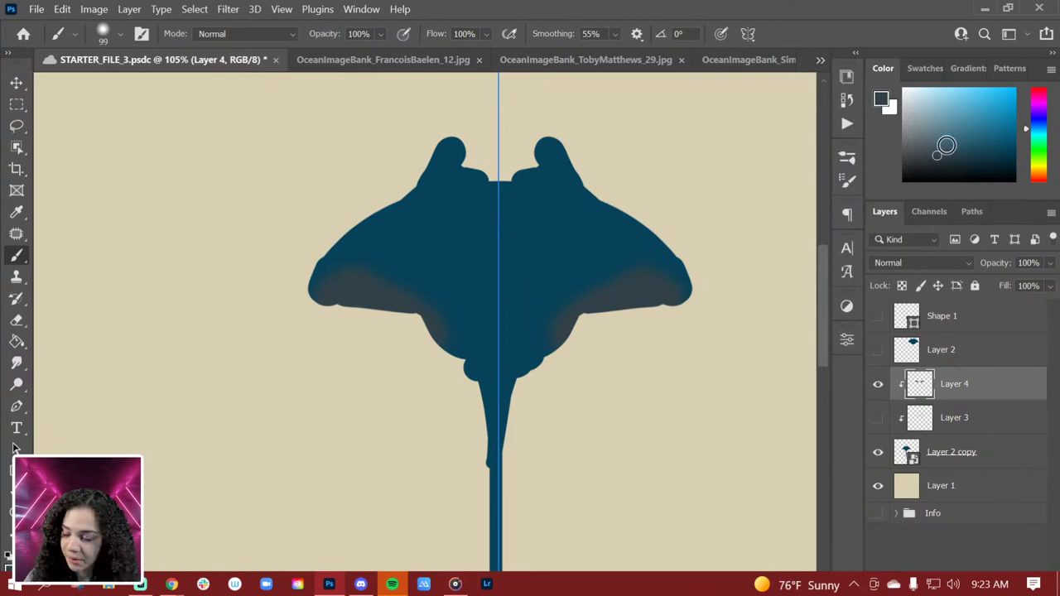
{"action": "key", "text": "e"}
{"action": "mouse_move", "coordinate": [621, 307]}
{"action": "left_mouse_down"}
{"action": "mouse_move", "coordinate": [561, 332]}
{"action": "mouse_move", "coordinate": [614, 272]}
{"action": "mouse_move", "coordinate": [710, 288]}
{"action": "mouse_move", "coordinate": [559, 364]}
{"action": "left_mouse_up"}
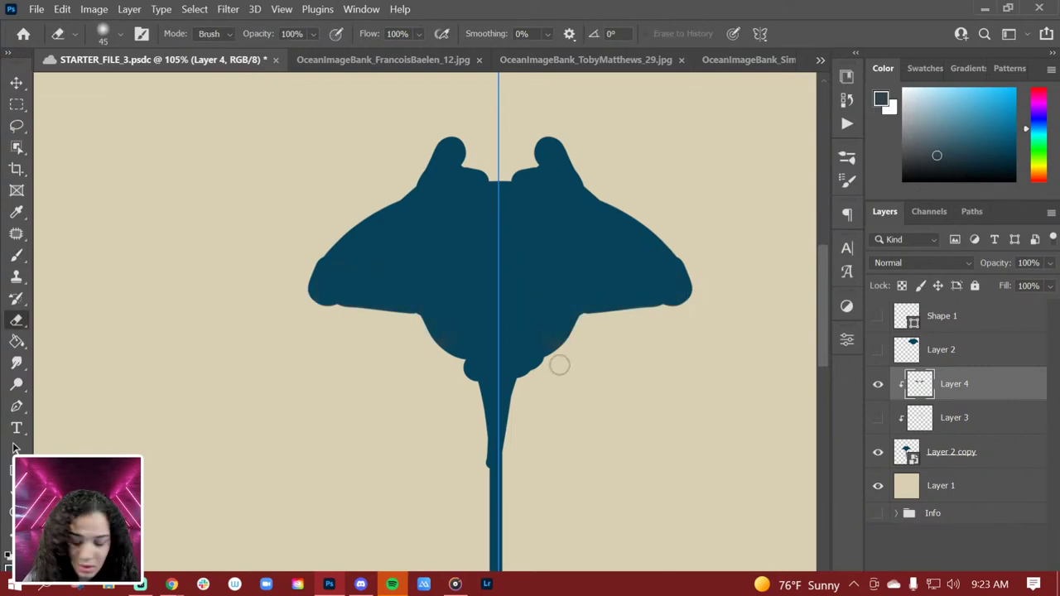
{"action": "key", "text": "b"}
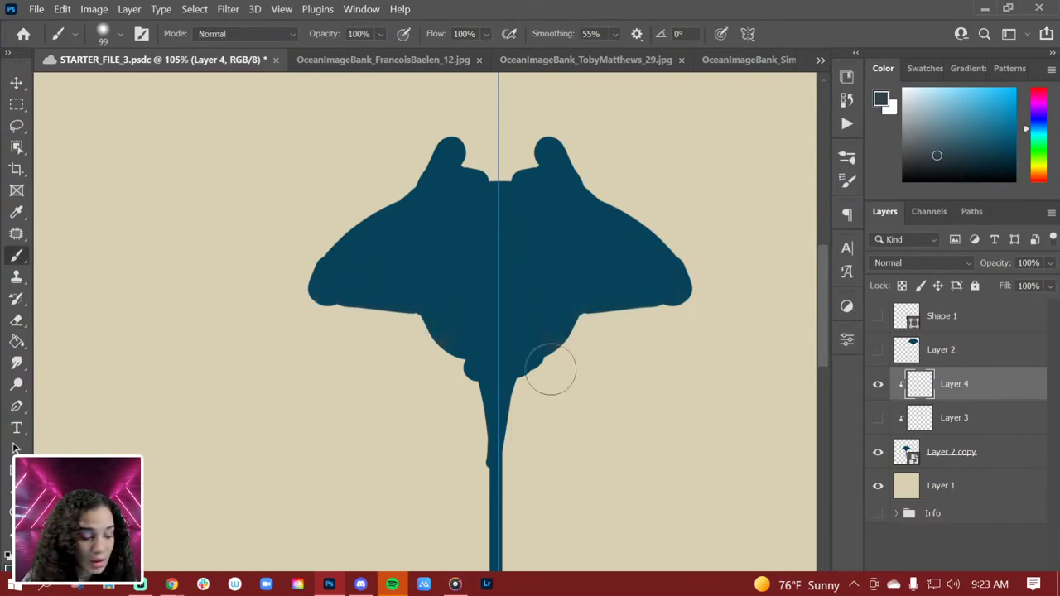
{"action": "left_click", "coordinate": [1013, 166]}
Shade the wing edges, head notch and inner wings dark navy with mirrored strokes
{"action": "mouse_move", "coordinate": [654, 287]}
{"action": "left_mouse_down"}
{"action": "mouse_move", "coordinate": [628, 298]}
{"action": "mouse_move", "coordinate": [575, 361]}
{"action": "mouse_move", "coordinate": [643, 301]}
{"action": "mouse_move", "coordinate": [534, 389]}
{"action": "mouse_move", "coordinate": [584, 319]}
{"action": "mouse_move", "coordinate": [534, 361]}
{"action": "mouse_move", "coordinate": [499, 467]}
{"action": "mouse_move", "coordinate": [510, 402]}
{"action": "mouse_move", "coordinate": [500, 528]}
{"action": "mouse_move", "coordinate": [547, 352]}
{"action": "mouse_move", "coordinate": [520, 341]}
{"action": "mouse_move", "coordinate": [568, 303]}
{"action": "mouse_move", "coordinate": [506, 356]}
{"action": "mouse_move", "coordinate": [626, 277]}
{"action": "mouse_move", "coordinate": [525, 311]}
{"action": "mouse_move", "coordinate": [615, 275]}
{"action": "mouse_move", "coordinate": [657, 309]}
{"action": "mouse_move", "coordinate": [663, 286]}
{"action": "mouse_move", "coordinate": [548, 297]}
{"action": "left_mouse_up"}
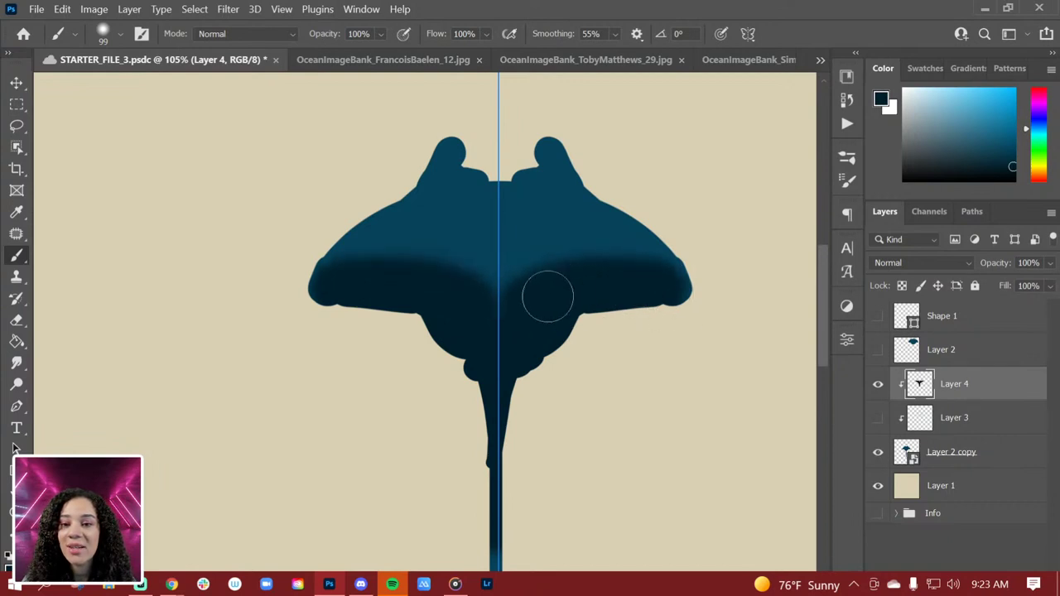
{"action": "mouse_move", "coordinate": [535, 180]}
{"action": "left_mouse_down"}
{"action": "mouse_move", "coordinate": [464, 184]}
{"action": "mouse_move", "coordinate": [530, 181]}
{"action": "mouse_move", "coordinate": [519, 171]}
{"action": "mouse_move", "coordinate": [431, 174]}
{"action": "mouse_move", "coordinate": [505, 183]}
{"action": "mouse_move", "coordinate": [495, 250]}
{"action": "mouse_move", "coordinate": [502, 219]}
{"action": "mouse_move", "coordinate": [528, 227]}
{"action": "mouse_move", "coordinate": [512, 247]}
{"action": "mouse_move", "coordinate": [501, 234]}
{"action": "mouse_move", "coordinate": [500, 334]}
{"action": "left_mouse_up"}
{"action": "mouse_move", "coordinate": [416, 190]}
{"action": "left_mouse_down"}
{"action": "mouse_move", "coordinate": [323, 248]}
{"action": "mouse_move", "coordinate": [433, 178]}
{"action": "mouse_move", "coordinate": [355, 228]}
{"action": "mouse_move", "coordinate": [315, 277]}
{"action": "left_mouse_up"}
{"action": "mouse_move", "coordinate": [600, 201]}
{"action": "left_mouse_down"}
{"action": "mouse_move", "coordinate": [649, 296]}
{"action": "mouse_move", "coordinate": [623, 237]}
{"action": "mouse_move", "coordinate": [592, 267]}
{"action": "mouse_move", "coordinate": [531, 282]}
{"action": "mouse_move", "coordinate": [542, 317]}
{"action": "mouse_move", "coordinate": [599, 261]}
{"action": "mouse_move", "coordinate": [517, 291]}
{"action": "mouse_move", "coordinate": [407, 257]}
{"action": "mouse_move", "coordinate": [450, 269]}
{"action": "mouse_move", "coordinate": [482, 306]}
{"action": "mouse_move", "coordinate": [450, 304]}
{"action": "mouse_move", "coordinate": [493, 345]}
{"action": "left_mouse_up"}
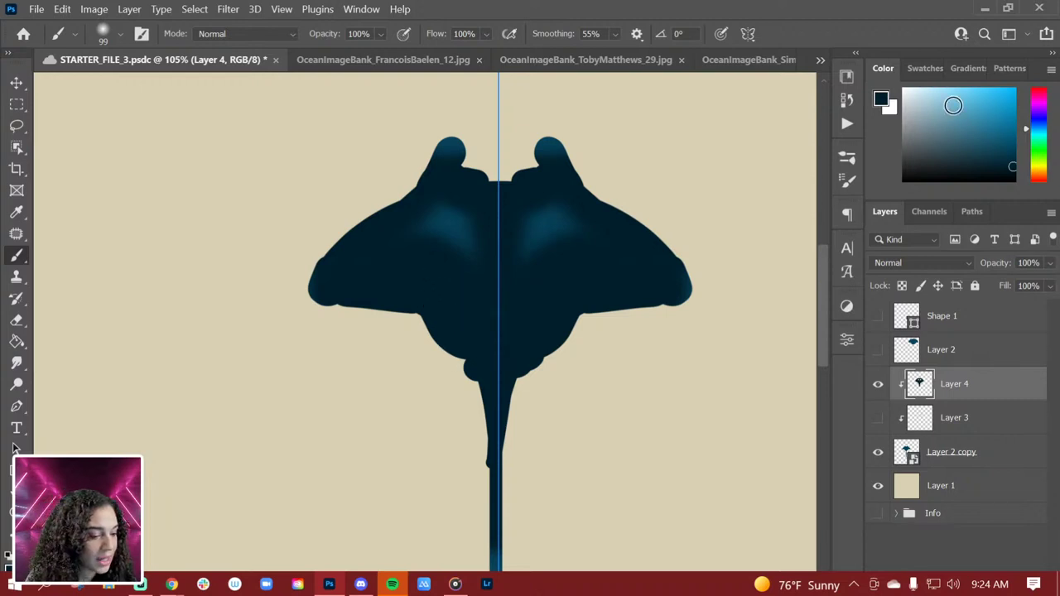
{"action": "left_click", "coordinate": [967, 125]}
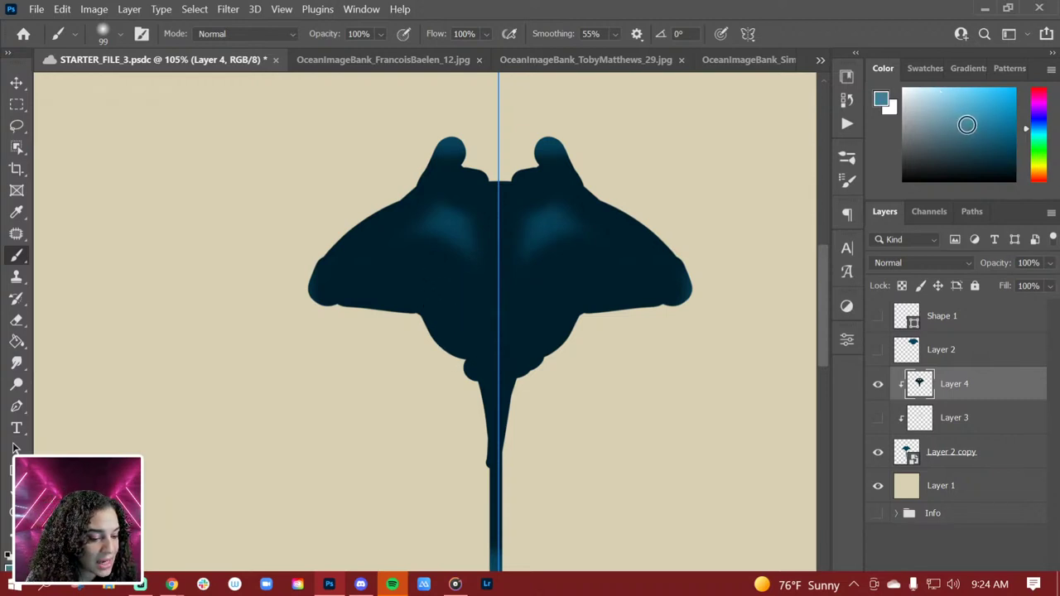
Set the brush to 47 px and paint soft light-blue highlights below the head fins
{"action": "left_click", "coordinate": [121, 37]}
{"action": "left_click_drag", "start_coordinate": [123, 85], "coordinate": [118, 88]}
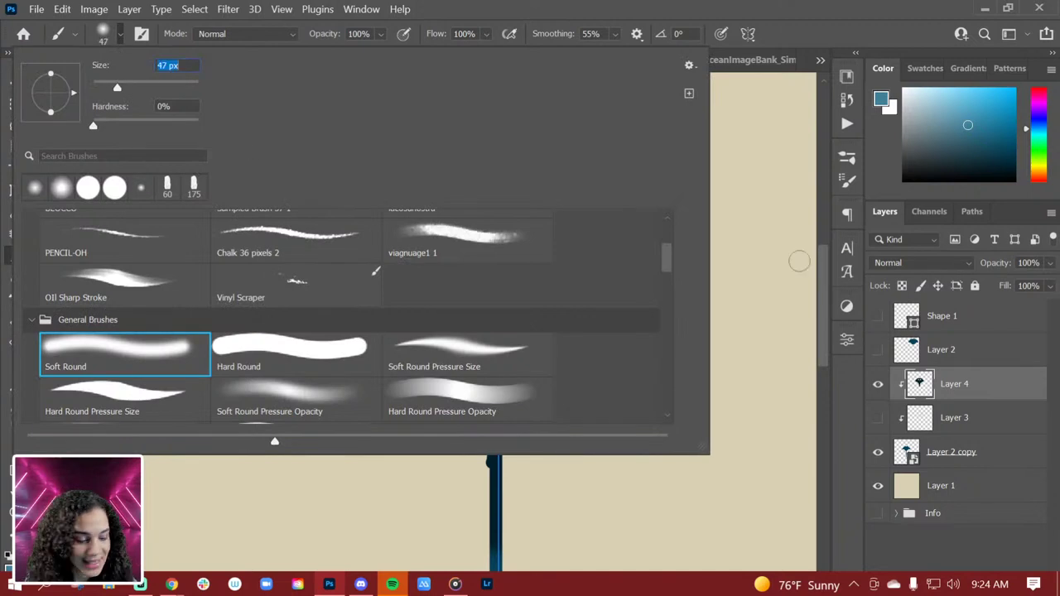
{"action": "key", "text": "Return"}
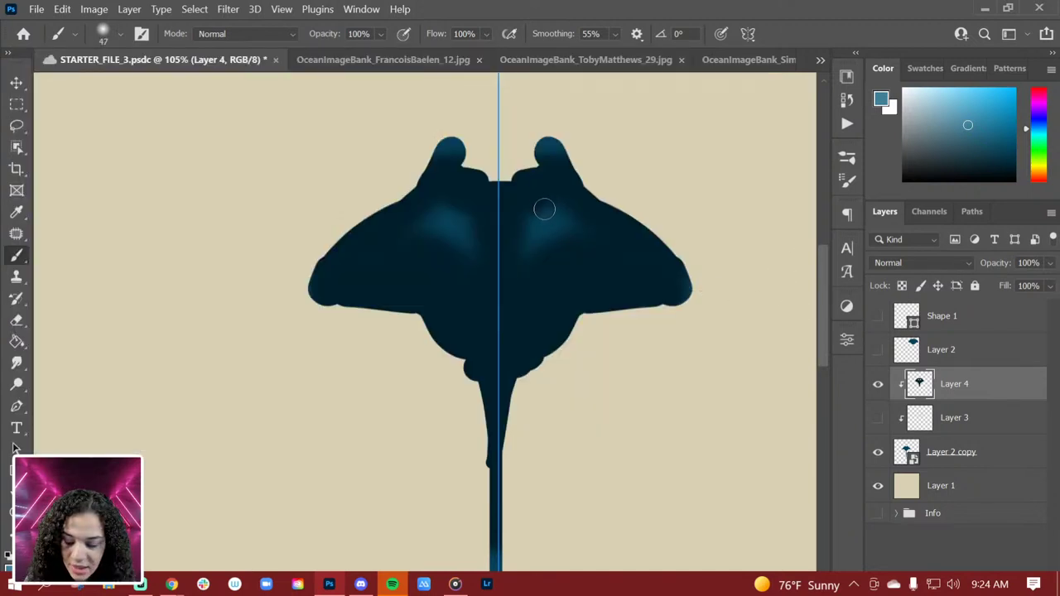
{"action": "mouse_move", "coordinate": [549, 203]}
{"action": "left_mouse_down"}
{"action": "mouse_move", "coordinate": [523, 213]}
{"action": "mouse_move", "coordinate": [525, 229]}
{"action": "mouse_move", "coordinate": [530, 208]}
{"action": "mouse_move", "coordinate": [516, 264]}
{"action": "mouse_move", "coordinate": [562, 222]}
{"action": "left_mouse_up"}
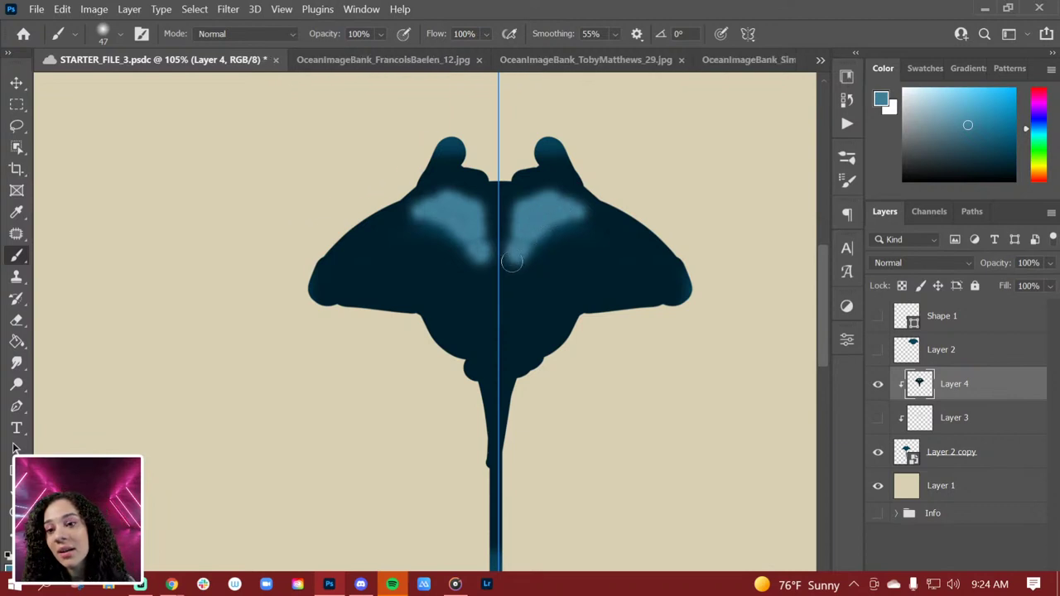
{"action": "left_click_drag", "start_coordinate": [509, 260], "coordinate": [514, 267]}
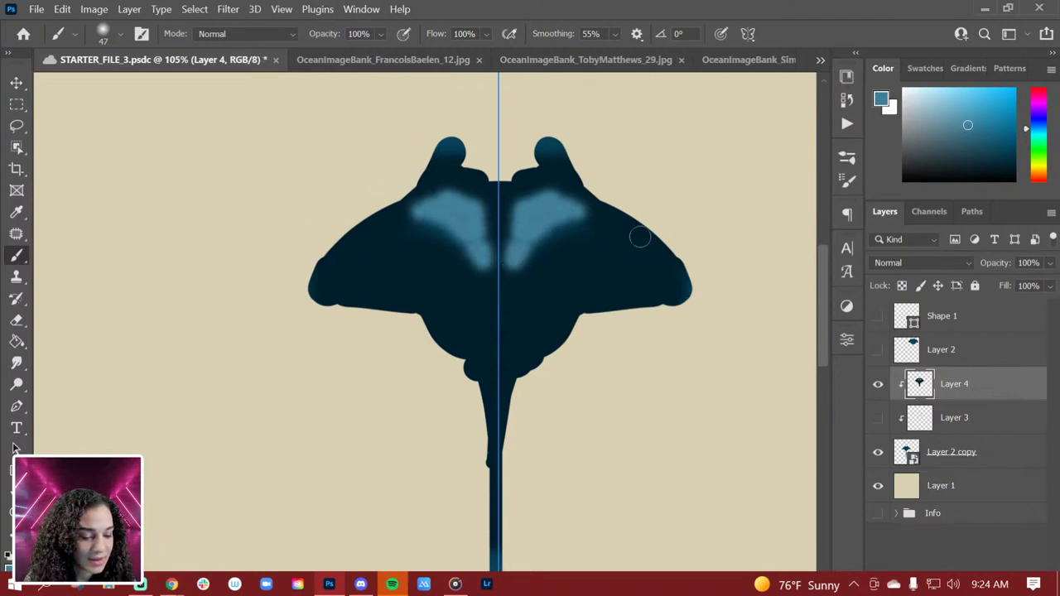
Sample the navy body colour and trim the highlights into narrow tapered chevrons
{"action": "left_click", "coordinate": [604, 270], "text": "alt"}
{"action": "mouse_move", "coordinate": [577, 217]}
{"action": "left_mouse_down"}
{"action": "mouse_move", "coordinate": [541, 234]}
{"action": "mouse_move", "coordinate": [519, 277]}
{"action": "left_mouse_up"}
{"action": "mouse_move", "coordinate": [439, 211]}
{"action": "left_mouse_down"}
{"action": "mouse_move", "coordinate": [414, 209]}
{"action": "mouse_move", "coordinate": [433, 193]}
{"action": "mouse_move", "coordinate": [409, 215]}
{"action": "left_mouse_up"}
{"action": "left_click_drag", "start_coordinate": [473, 274], "coordinate": [483, 289]}
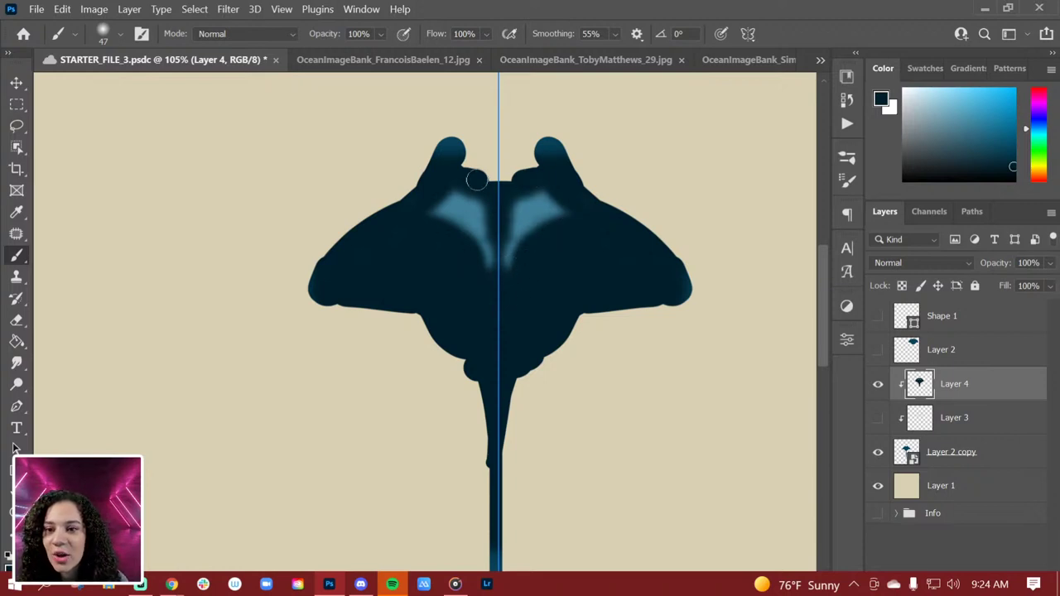
{"action": "left_click", "coordinate": [938, 93]}
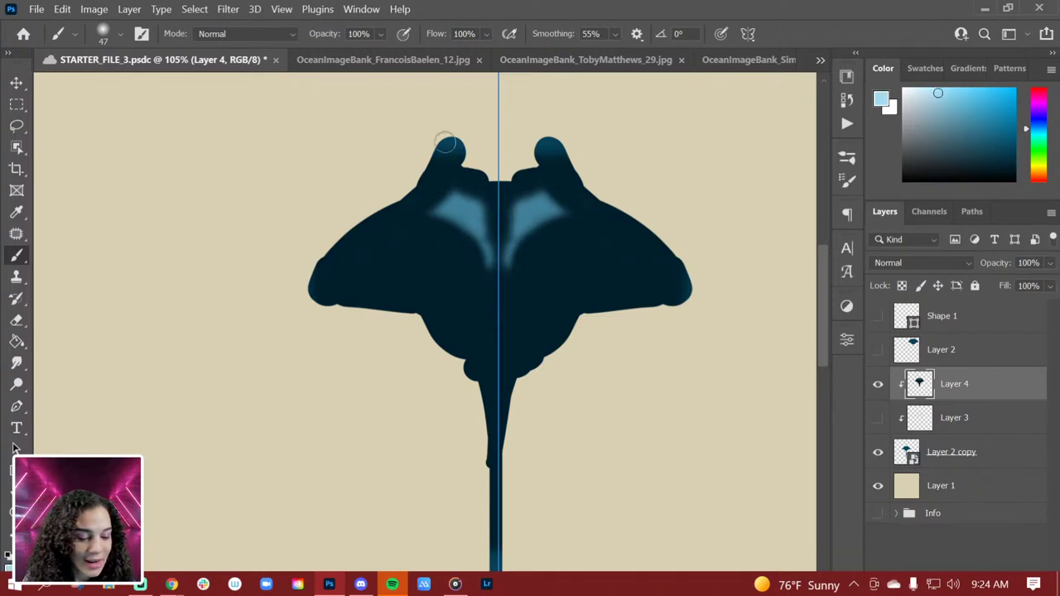
Paint pale blue onto both horn tips, including the tops of the horns
{"action": "mouse_move", "coordinate": [450, 146]}
{"action": "left_mouse_down"}
{"action": "mouse_move", "coordinate": [472, 152]}
{"action": "mouse_move", "coordinate": [452, 153]}
{"action": "left_mouse_up"}
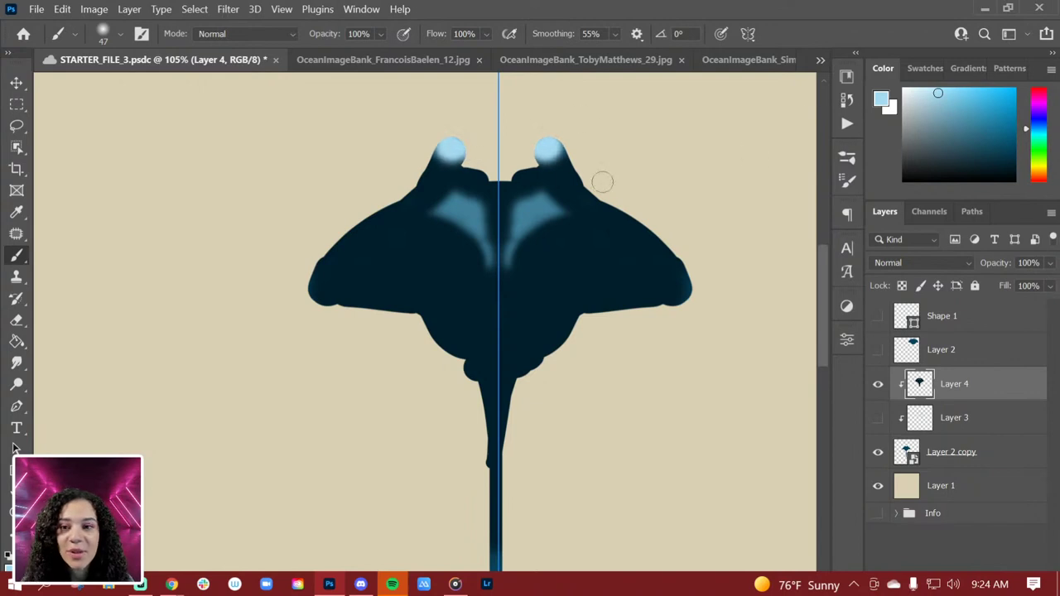
{"action": "key", "text": "alt"}
{"action": "mouse_move", "coordinate": [478, 138]}
{"action": "left_mouse_down"}
{"action": "mouse_move", "coordinate": [469, 158]}
{"action": "mouse_move", "coordinate": [505, 171]}
{"action": "mouse_move", "coordinate": [476, 141]}
{"action": "mouse_move", "coordinate": [575, 164]}
{"action": "mouse_move", "coordinate": [530, 164]}
{"action": "left_mouse_up"}
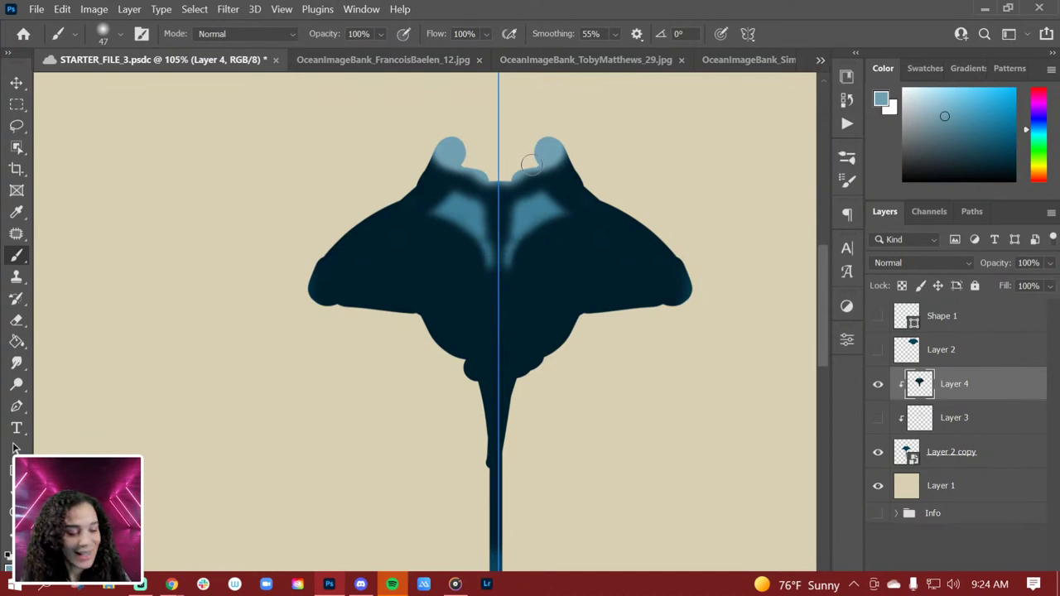
Brighten the chevron markings near the horn bases with a lighter blue, and lower brush flow to 30%
{"action": "left_click", "coordinate": [457, 214], "text": "alt"}
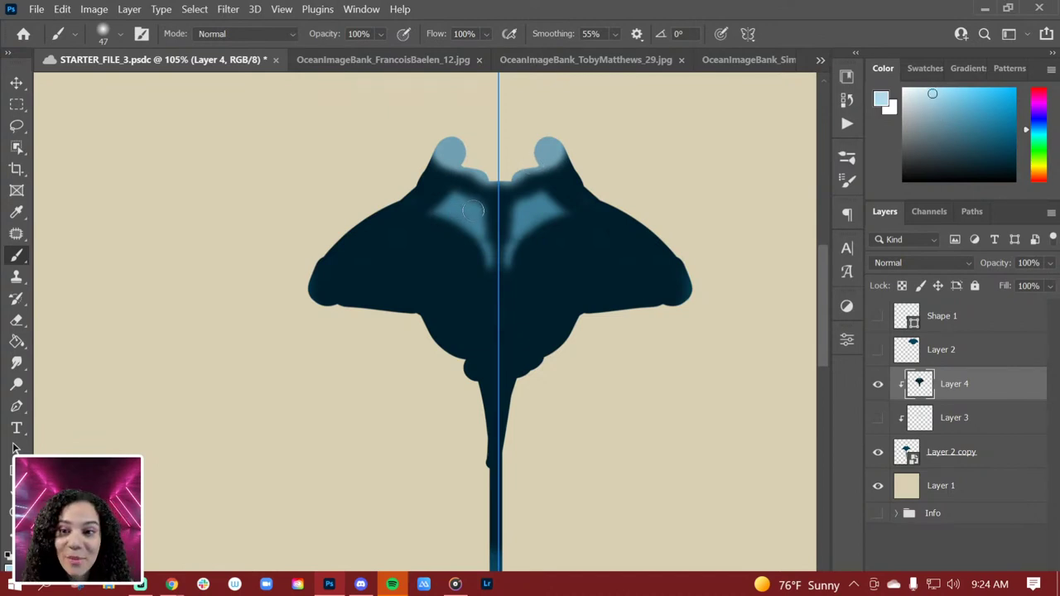
{"action": "mouse_move", "coordinate": [473, 211]}
{"action": "left_mouse_down"}
{"action": "mouse_move", "coordinate": [438, 203]}
{"action": "mouse_move", "coordinate": [468, 204]}
{"action": "mouse_move", "coordinate": [489, 236]}
{"action": "mouse_move", "coordinate": [478, 208]}
{"action": "mouse_move", "coordinate": [493, 246]}
{"action": "mouse_move", "coordinate": [443, 200]}
{"action": "mouse_move", "coordinate": [423, 206]}
{"action": "mouse_move", "coordinate": [485, 222]}
{"action": "left_mouse_up"}
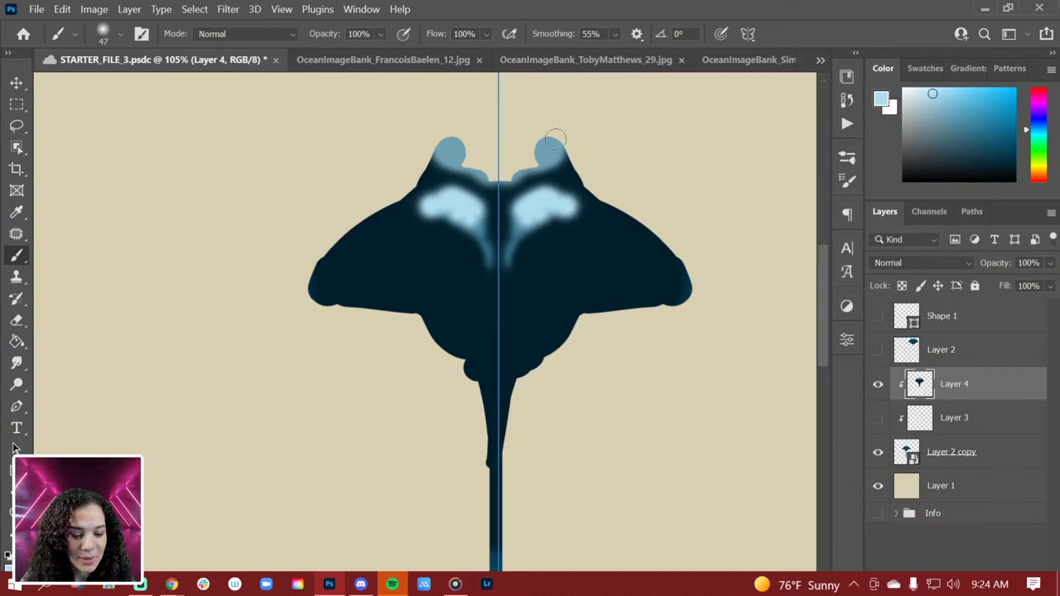
{"action": "left_click", "coordinate": [487, 33]}
{"action": "left_click_drag", "start_coordinate": [484, 53], "coordinate": [462, 53]}
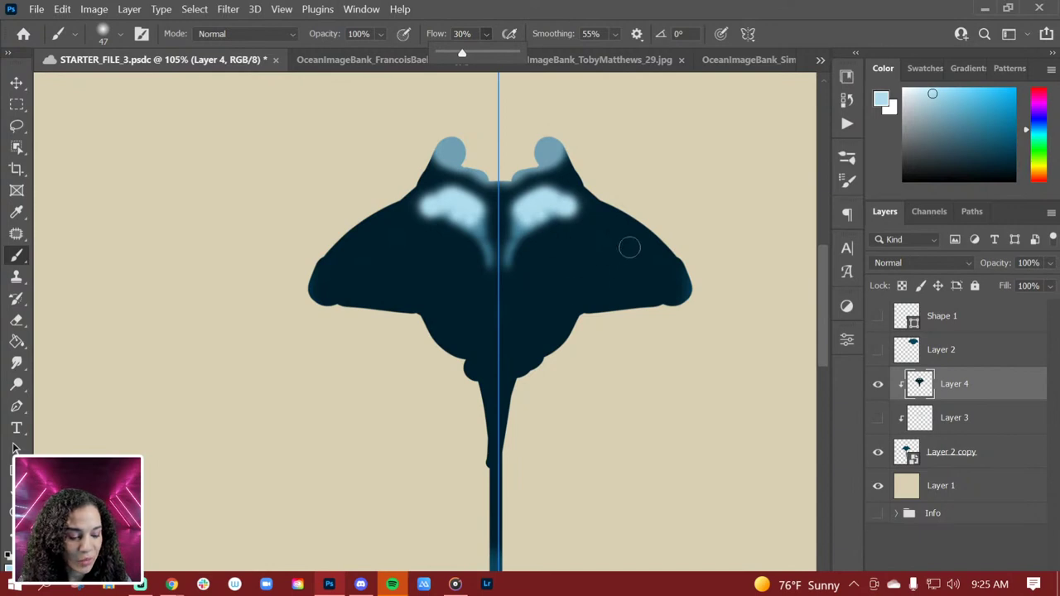
{"action": "left_click_drag", "start_coordinate": [628, 246], "coordinate": [513, 348]}
{"action": "mouse_move", "coordinate": [626, 251]}
{"action": "left_mouse_down"}
{"action": "mouse_move", "coordinate": [573, 282]}
{"action": "mouse_move", "coordinate": [513, 348]}
{"action": "left_mouse_up"}
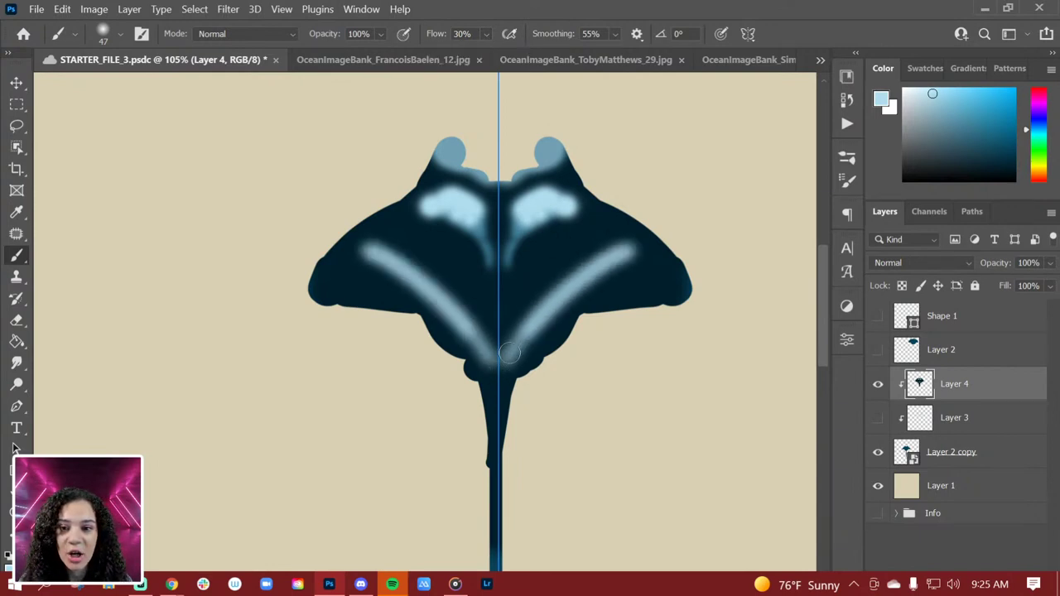
{"action": "mouse_move", "coordinate": [626, 250]}
{"action": "left_mouse_down"}
{"action": "mouse_move", "coordinate": [535, 319]}
{"action": "mouse_move", "coordinate": [519, 358]}
{"action": "left_mouse_up"}
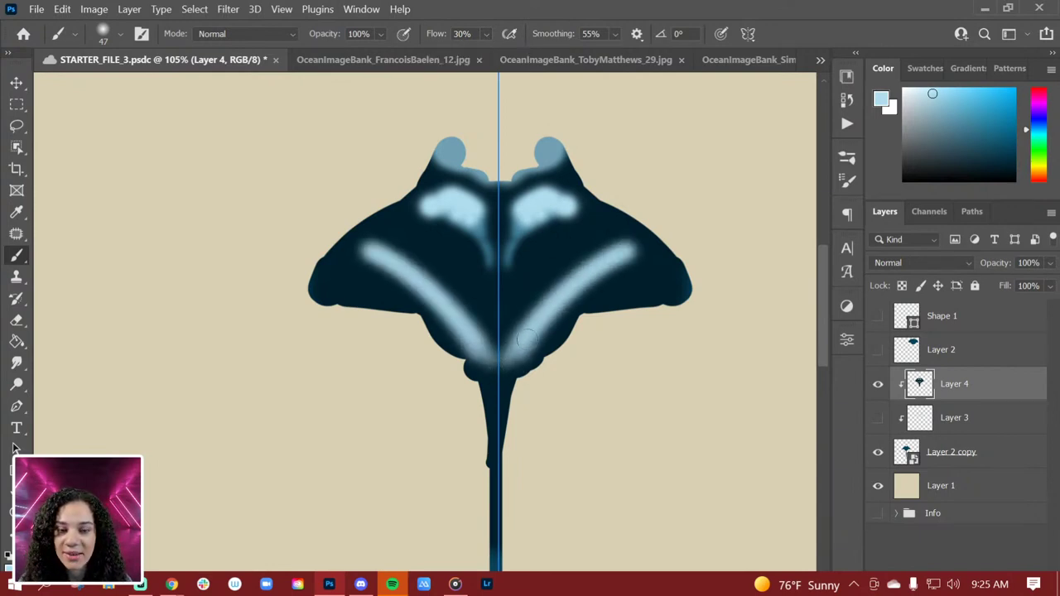
{"action": "left_click", "coordinate": [650, 268], "text": "alt"}
{"action": "mouse_move", "coordinate": [651, 263]}
{"action": "left_mouse_down"}
{"action": "mouse_move", "coordinate": [592, 270]}
{"action": "mouse_move", "coordinate": [633, 243]}
{"action": "mouse_move", "coordinate": [607, 248]}
{"action": "mouse_move", "coordinate": [562, 288]}
{"action": "mouse_move", "coordinate": [525, 359]}
{"action": "mouse_move", "coordinate": [485, 352]}
{"action": "left_mouse_up"}
{"action": "mouse_move", "coordinate": [628, 266]}
{"action": "left_mouse_down"}
{"action": "mouse_move", "coordinate": [566, 307]}
{"action": "mouse_move", "coordinate": [522, 361]}
{"action": "mouse_move", "coordinate": [545, 296]}
{"action": "mouse_move", "coordinate": [522, 325]}
{"action": "mouse_move", "coordinate": [521, 406]}
{"action": "left_mouse_up"}
{"action": "left_click_drag", "start_coordinate": [526, 343], "coordinate": [502, 373]}
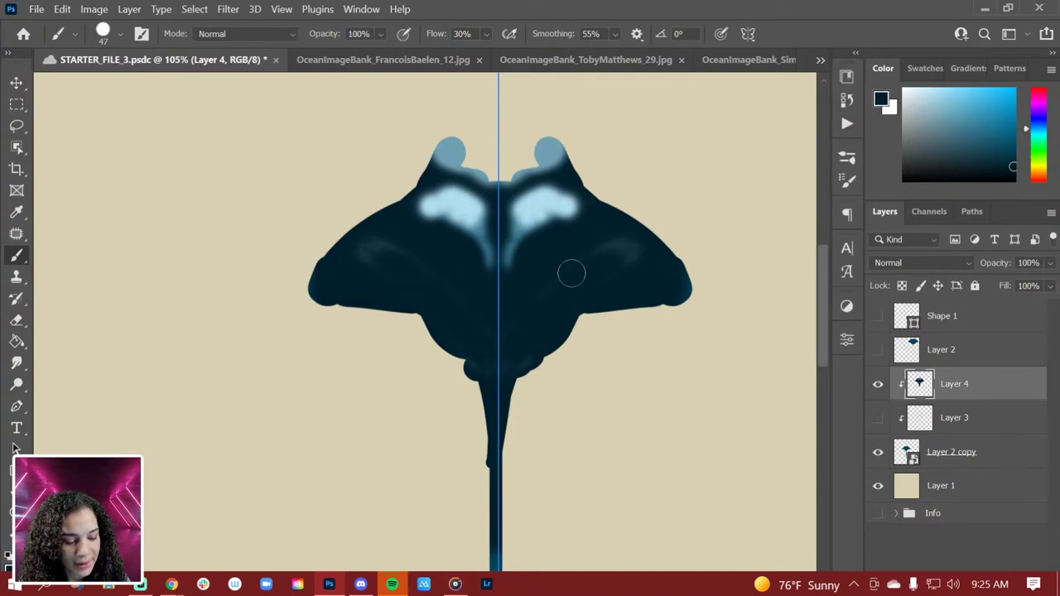
{"action": "mouse_move", "coordinate": [390, 256]}
{"action": "left_mouse_down"}
{"action": "mouse_move", "coordinate": [359, 267]}
{"action": "mouse_move", "coordinate": [361, 252]}
{"action": "left_mouse_up"}
Switch to the Soft Round Pressure Opacity brush and reshape the chevron markings with navy
{"action": "right_click", "coordinate": [514, 238]}
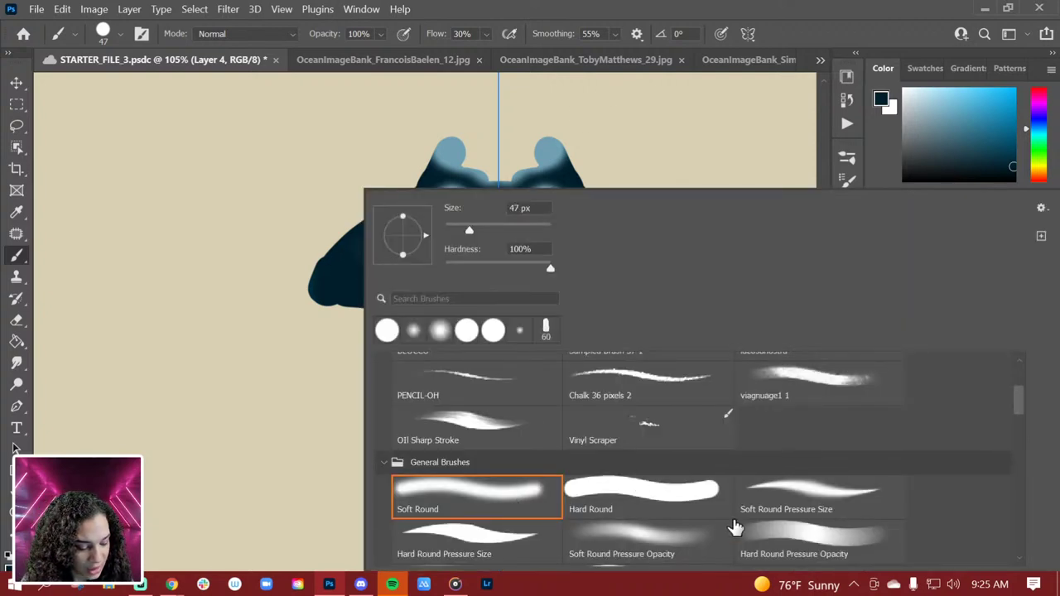
{"action": "left_click", "coordinate": [635, 553]}
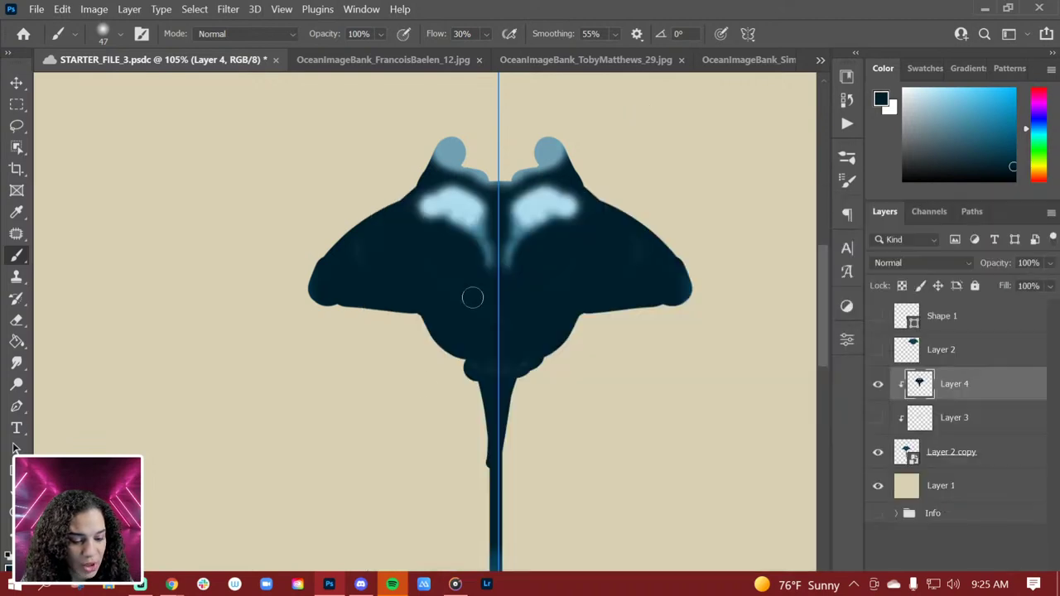
{"action": "left_click", "coordinate": [642, 103]}
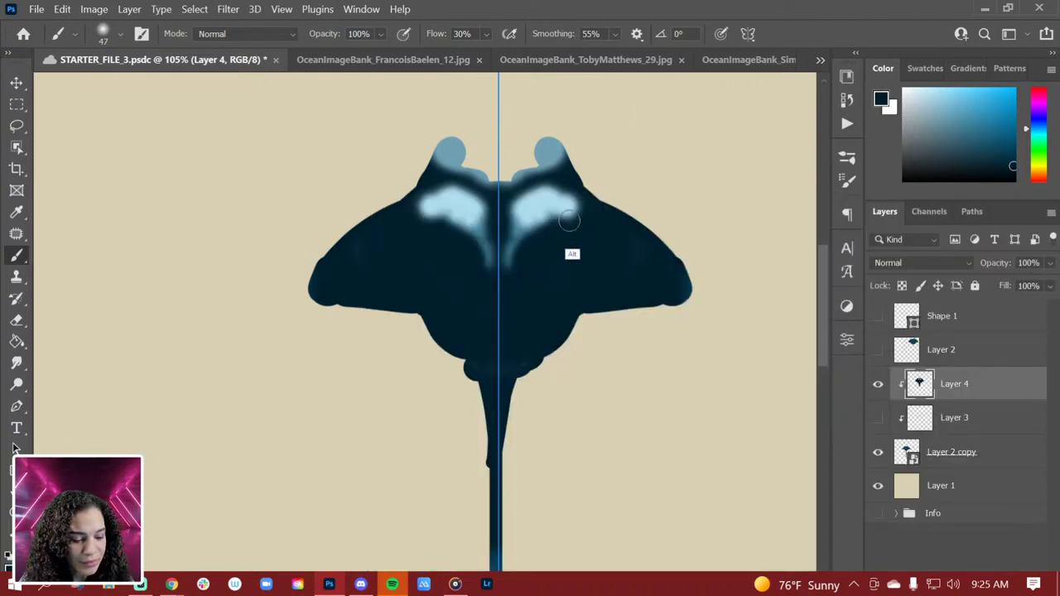
{"action": "mouse_move", "coordinate": [547, 222]}
{"action": "left_mouse_down"}
{"action": "mouse_move", "coordinate": [522, 240]}
{"action": "mouse_move", "coordinate": [572, 218]}
{"action": "mouse_move", "coordinate": [521, 245]}
{"action": "mouse_move", "coordinate": [557, 229]}
{"action": "mouse_move", "coordinate": [556, 186]}
{"action": "mouse_move", "coordinate": [568, 200]}
{"action": "mouse_move", "coordinate": [556, 224]}
{"action": "mouse_move", "coordinate": [516, 231]}
{"action": "mouse_move", "coordinate": [573, 215]}
{"action": "mouse_move", "coordinate": [532, 223]}
{"action": "mouse_move", "coordinate": [515, 255]}
{"action": "mouse_move", "coordinate": [525, 251]}
{"action": "mouse_move", "coordinate": [522, 272]}
{"action": "mouse_move", "coordinate": [538, 213]}
{"action": "mouse_move", "coordinate": [422, 211]}
{"action": "mouse_move", "coordinate": [393, 225]}
{"action": "left_mouse_up"}
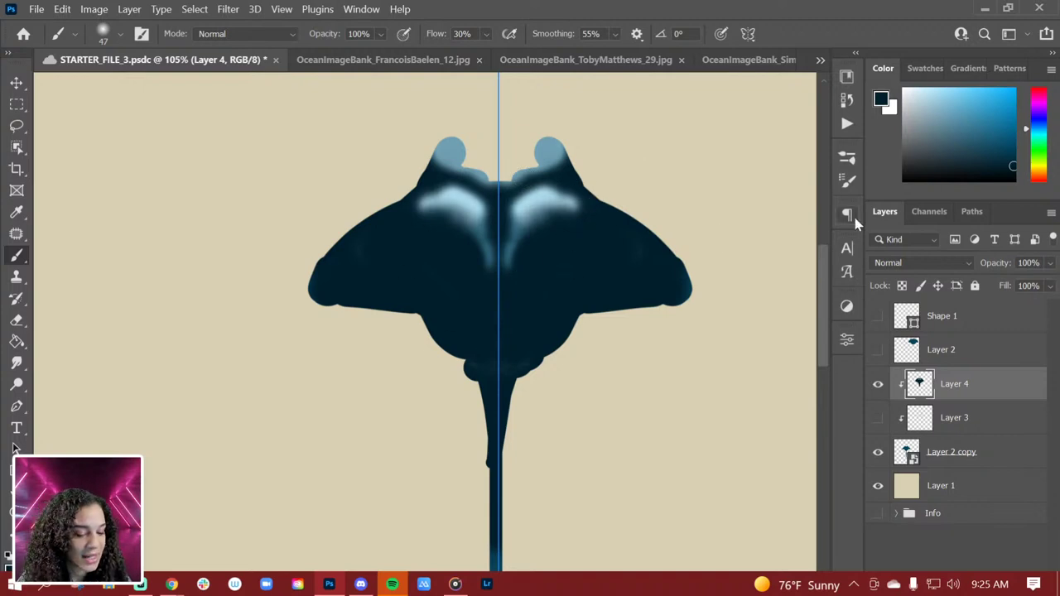
Add faint light-blue rim highlights along the lower wing and body edges, then darken the upper body with navy
{"action": "key", "text": "alt"}
{"action": "left_click", "coordinate": [537, 195], "text": "alt"}
{"action": "mouse_move", "coordinate": [580, 310]}
{"action": "left_mouse_down"}
{"action": "mouse_move", "coordinate": [563, 336]}
{"action": "mouse_move", "coordinate": [572, 320]}
{"action": "mouse_move", "coordinate": [568, 335]}
{"action": "mouse_move", "coordinate": [607, 319]}
{"action": "mouse_move", "coordinate": [689, 319]}
{"action": "mouse_move", "coordinate": [689, 302]}
{"action": "mouse_move", "coordinate": [591, 315]}
{"action": "mouse_move", "coordinate": [562, 347]}
{"action": "mouse_move", "coordinate": [445, 374]}
{"action": "left_mouse_up"}
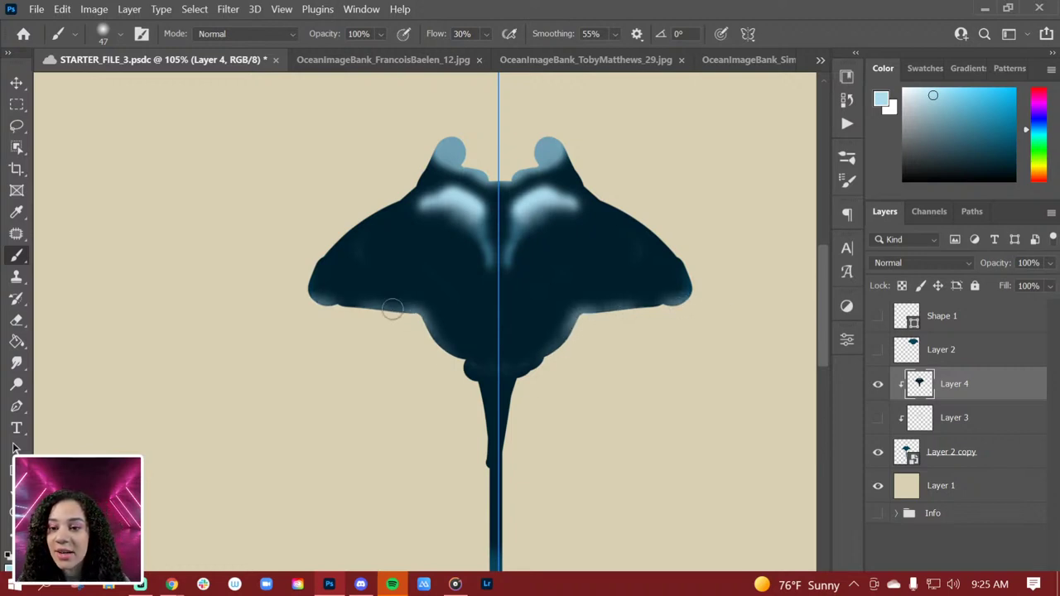
{"action": "mouse_move", "coordinate": [394, 305]}
{"action": "left_mouse_down"}
{"action": "mouse_move", "coordinate": [318, 307]}
{"action": "mouse_move", "coordinate": [356, 308]}
{"action": "mouse_move", "coordinate": [454, 346]}
{"action": "left_mouse_up"}
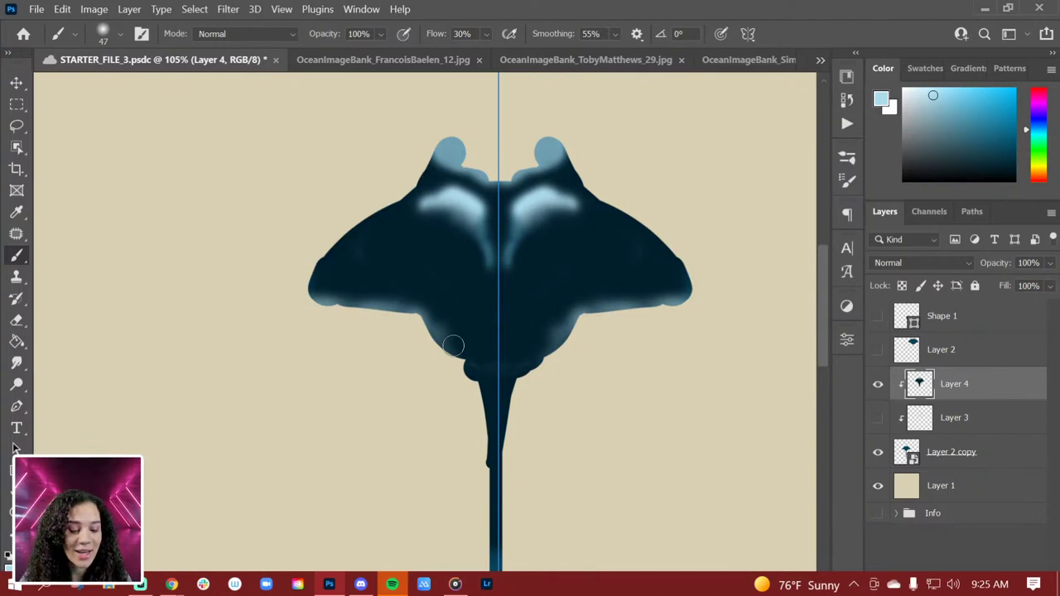
{"action": "left_click", "coordinate": [436, 177], "text": "alt"}
{"action": "left_click_drag", "start_coordinate": [435, 177], "coordinate": [409, 212]}
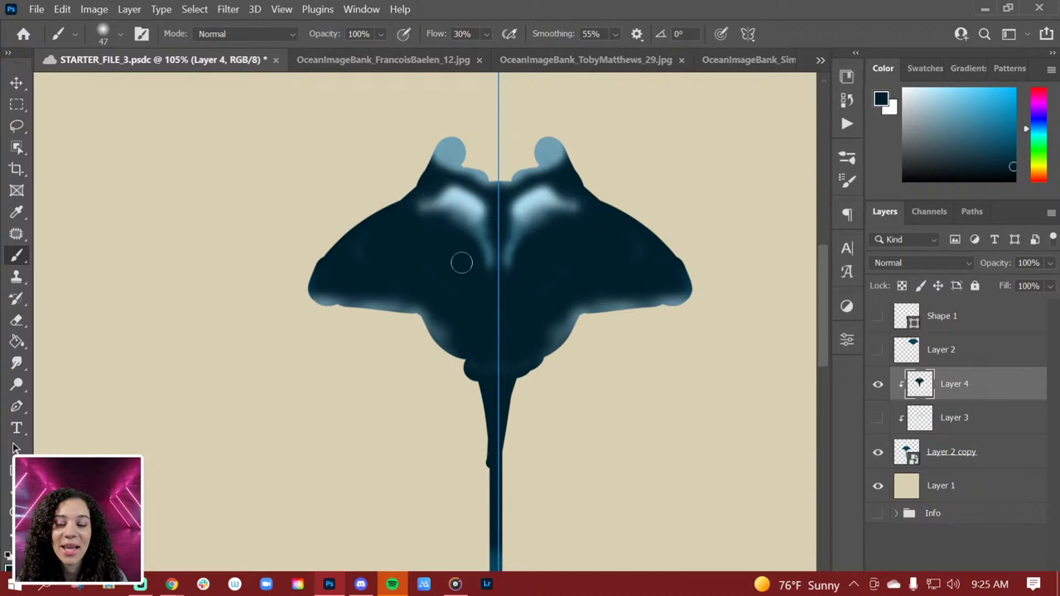